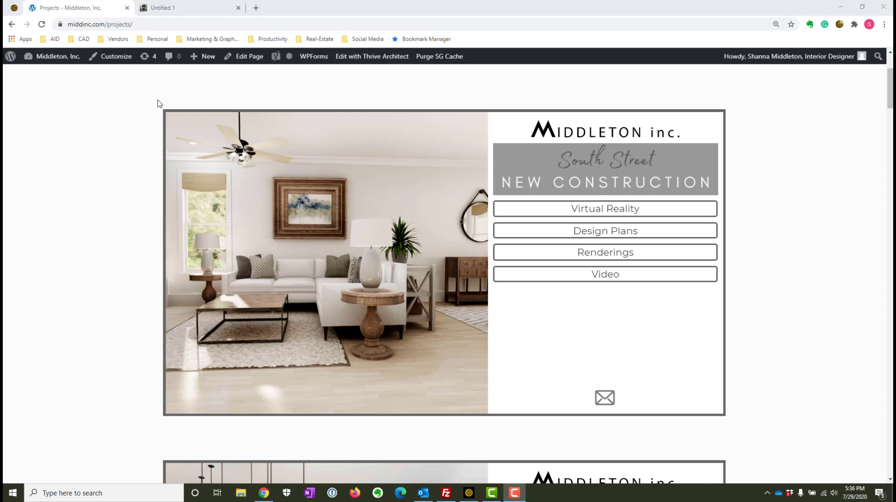
Open the full-page South Street project and walk its virtual reality tour from the front porch indoors, then return to the project menu
click(193, 8)
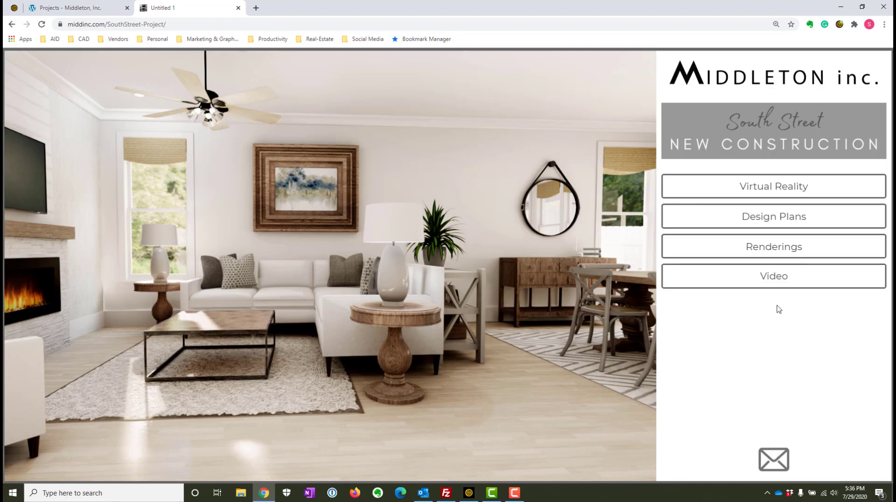
click(758, 198)
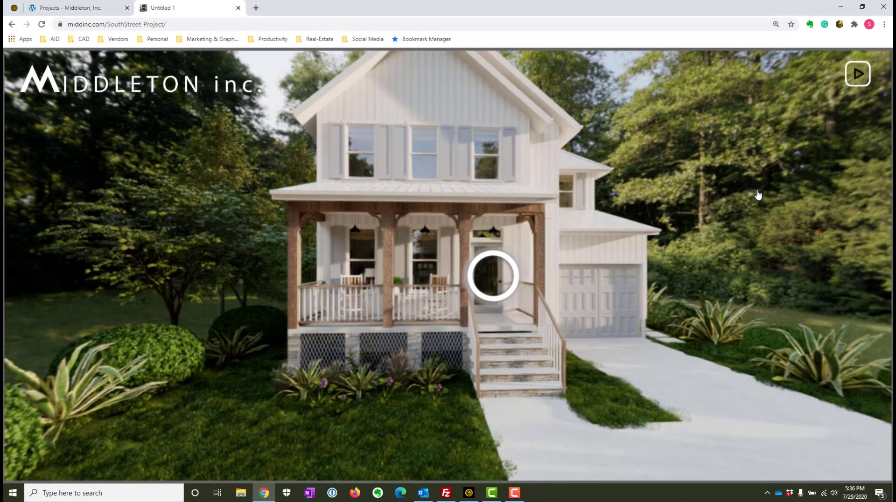
click(492, 282)
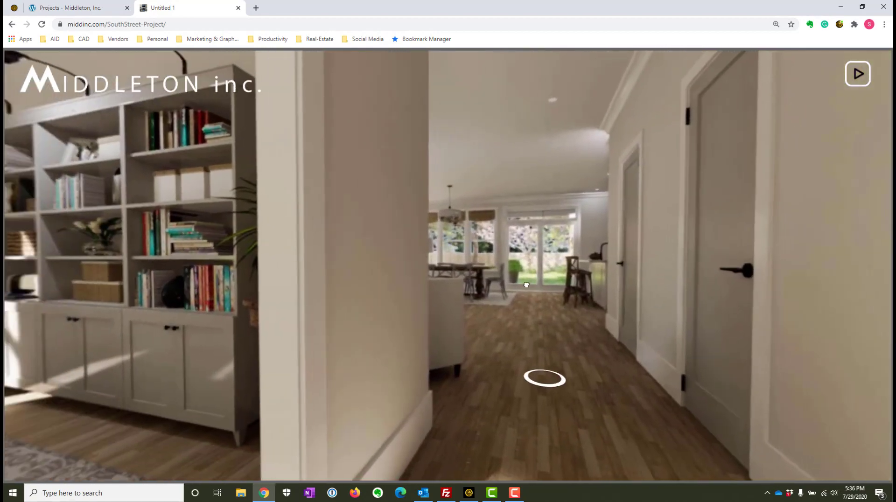
click(544, 376)
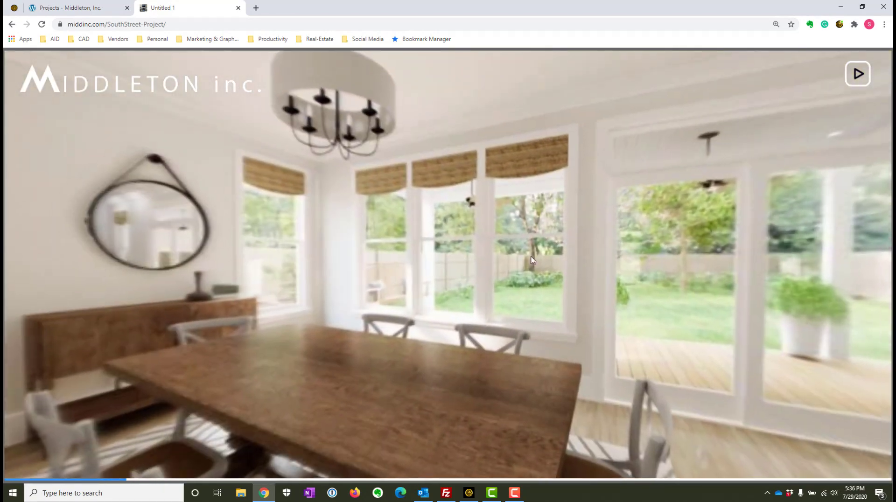
drag(542, 251, 676, 238)
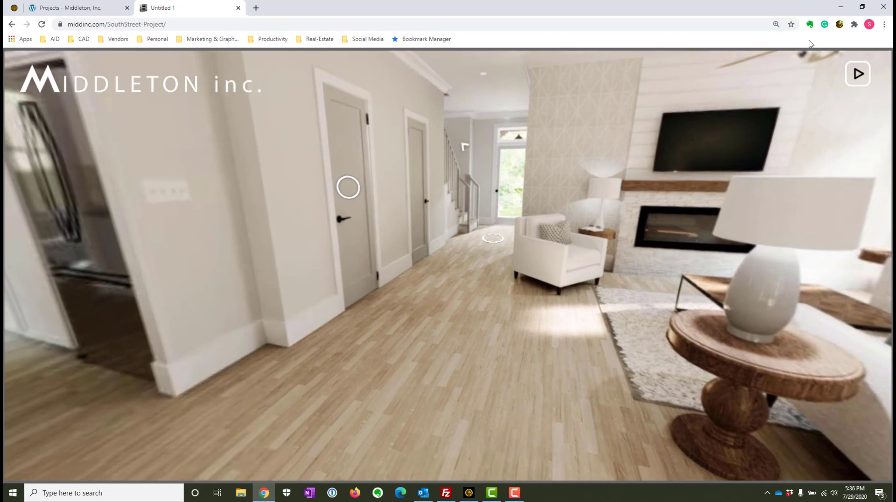
click(860, 80)
Page through the South Street design plans and return to the project menu
click(768, 223)
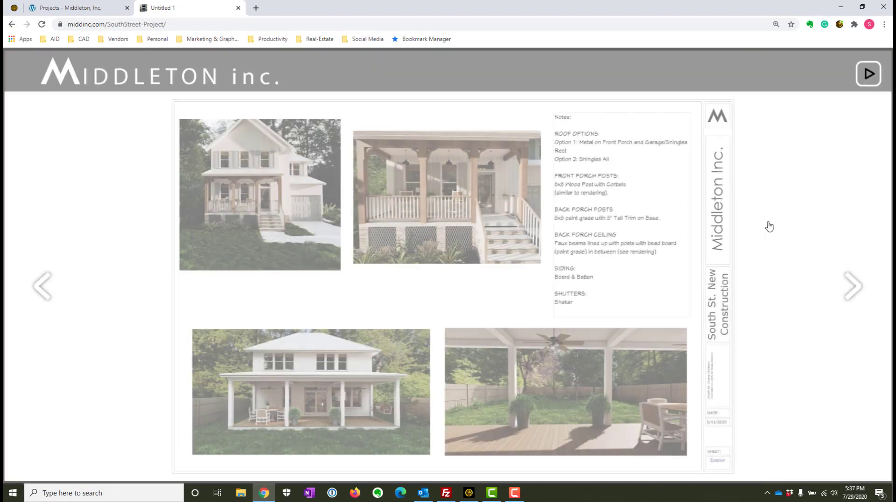
click(854, 286)
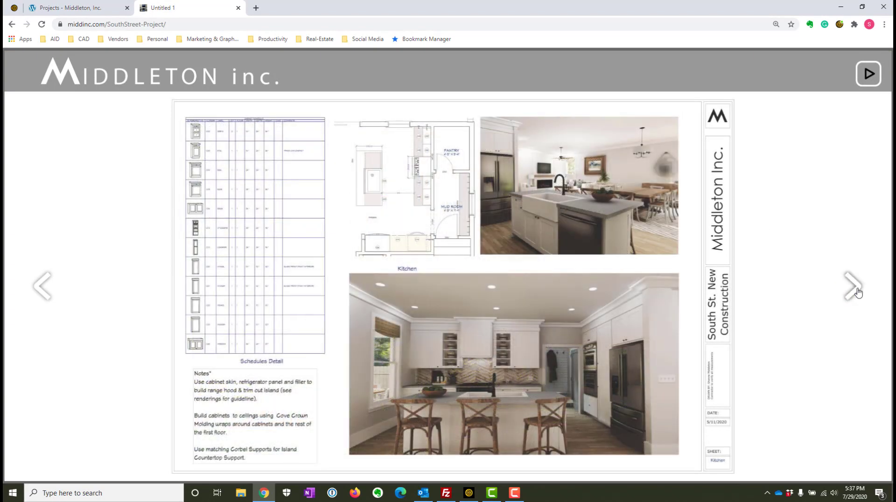
click(857, 293)
click(856, 289)
click(867, 69)
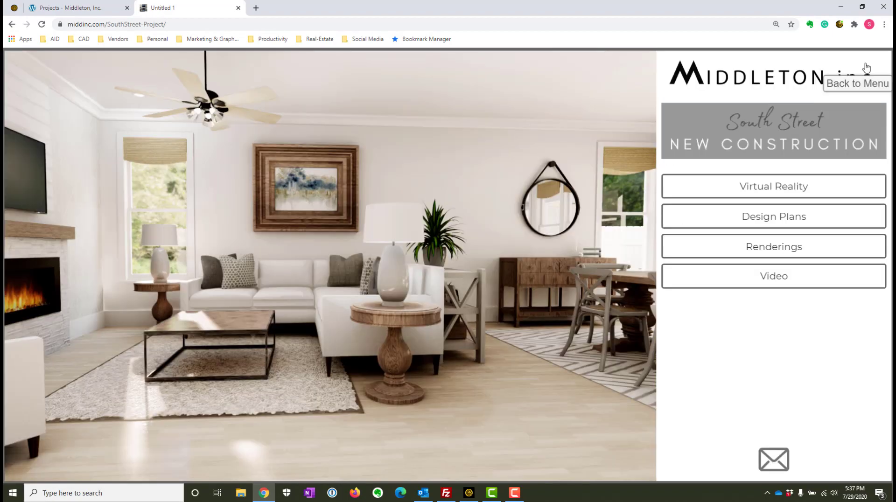
View the South Street renderings and return to the project menu
click(799, 246)
click(857, 289)
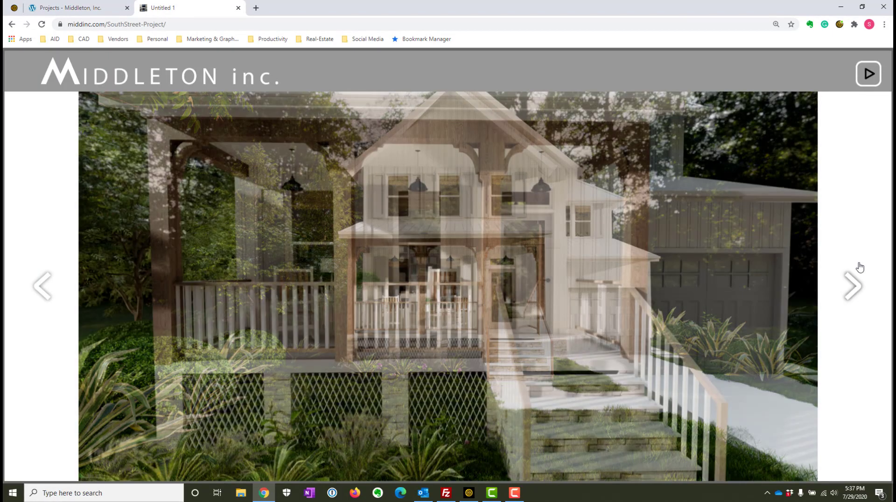
click(868, 73)
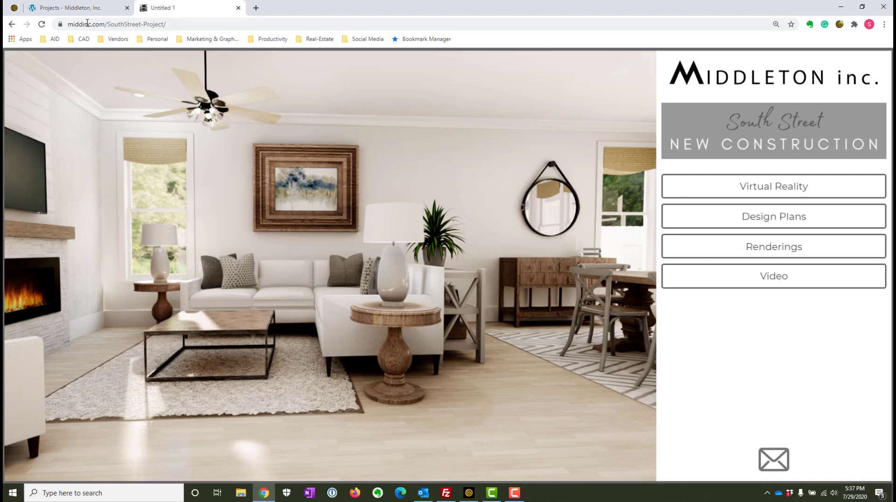
Go back to the company website and reach the Projects page through the Portfolio page
click(83, 10)
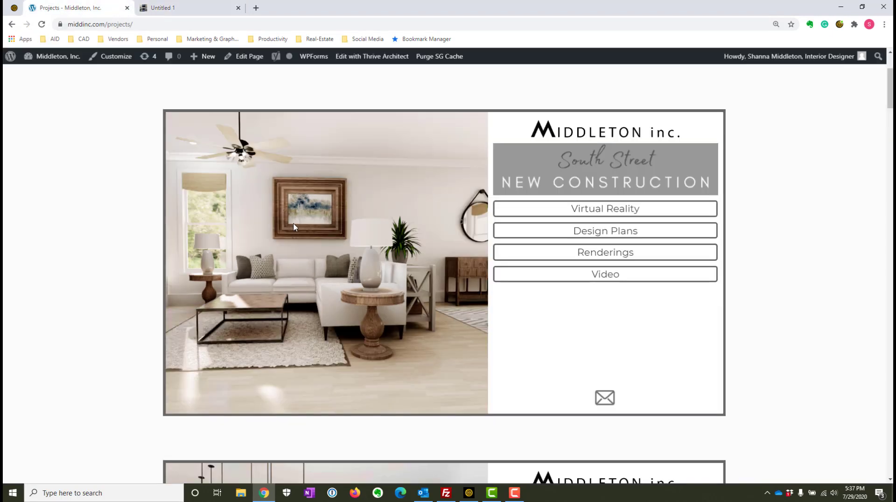
scroll(841, 311, up, 3)
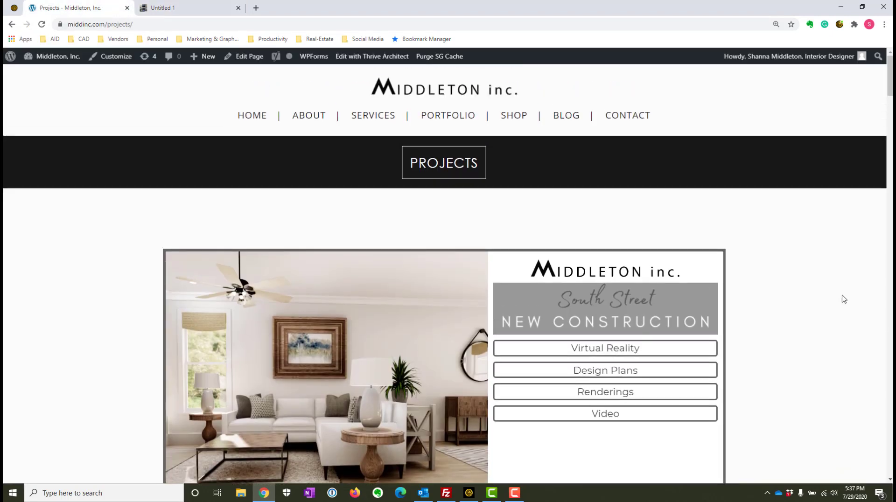
click(425, 117)
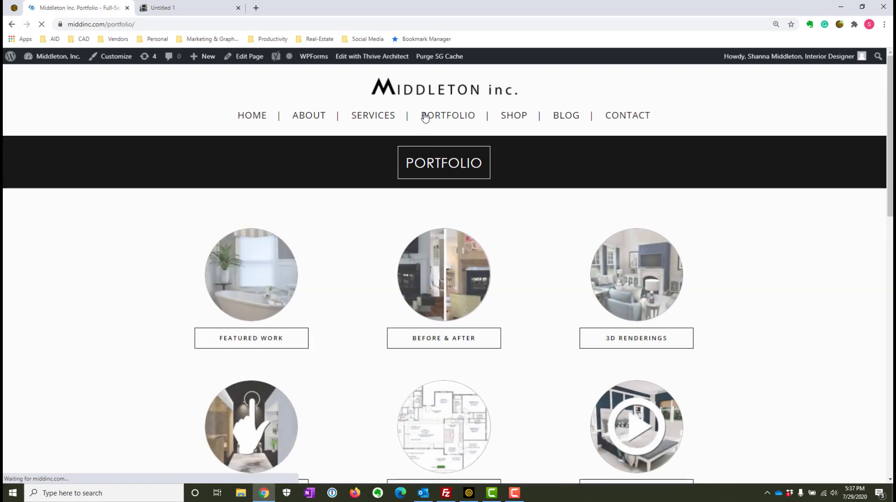
scroll(466, 382, down, 5)
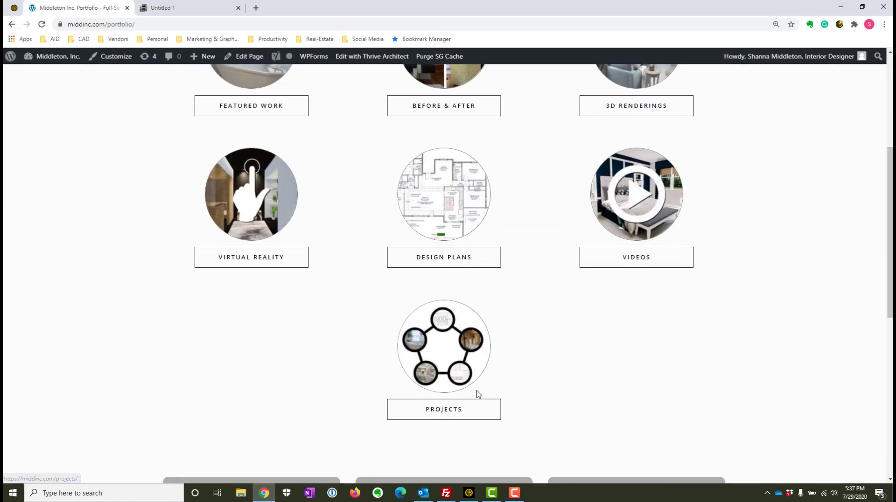
click(460, 410)
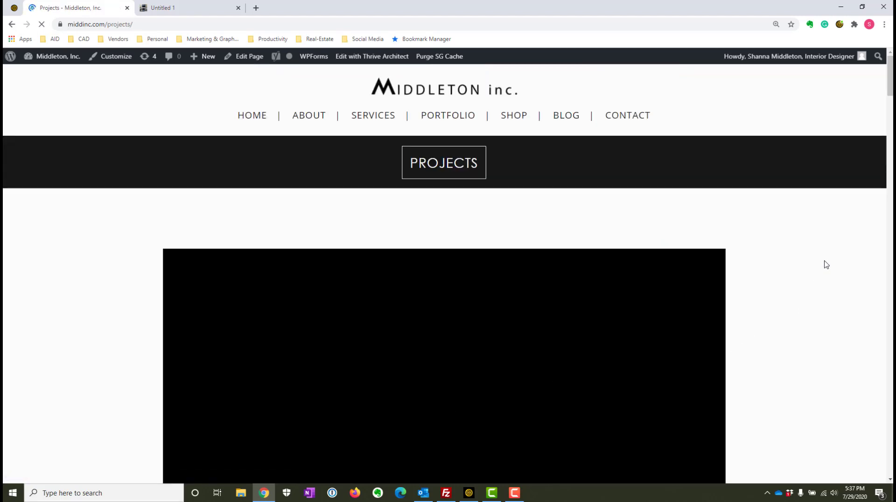
Look over the embedded project presentations on the Projects page, from South Street down to the Framingham remodel
scroll(826, 264, down, 5)
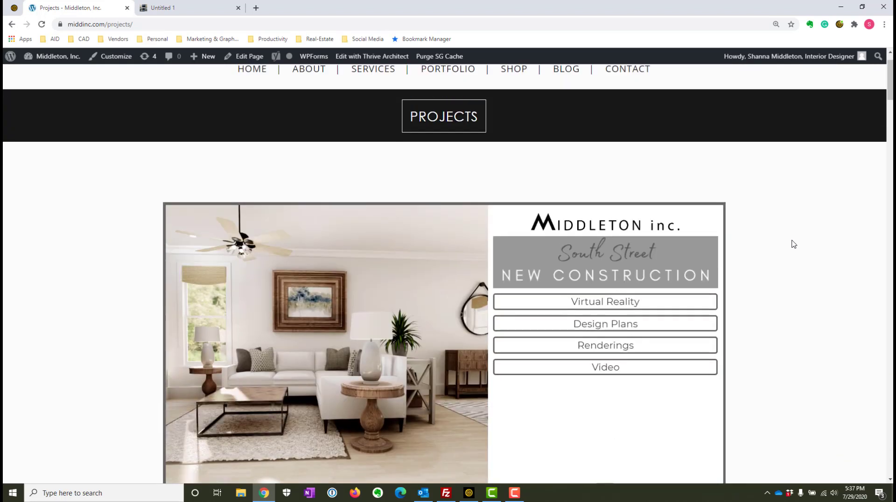
scroll(794, 244, down, 2)
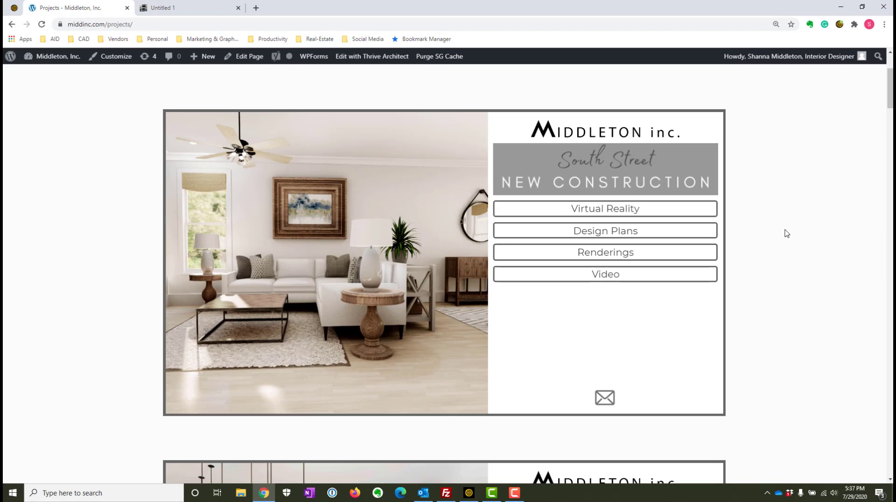
scroll(786, 229, down, 1)
scroll(786, 226, down, 1)
scroll(784, 226, up, 1)
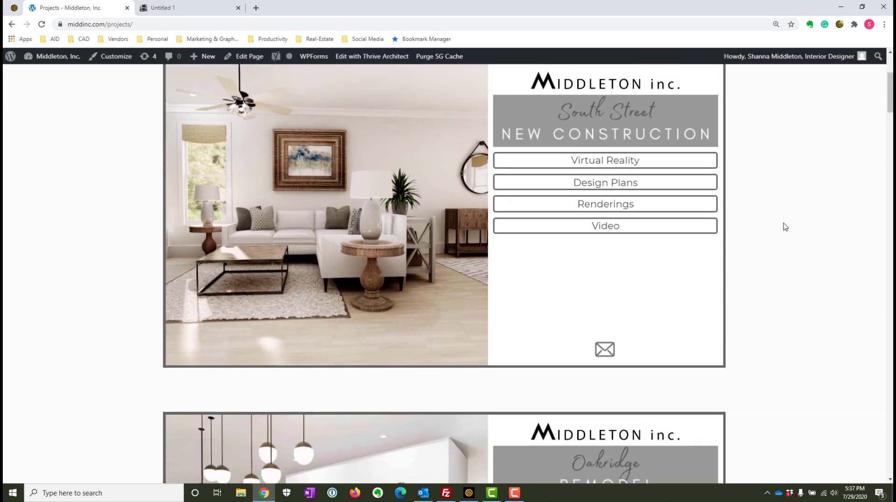
scroll(812, 256, up, 1)
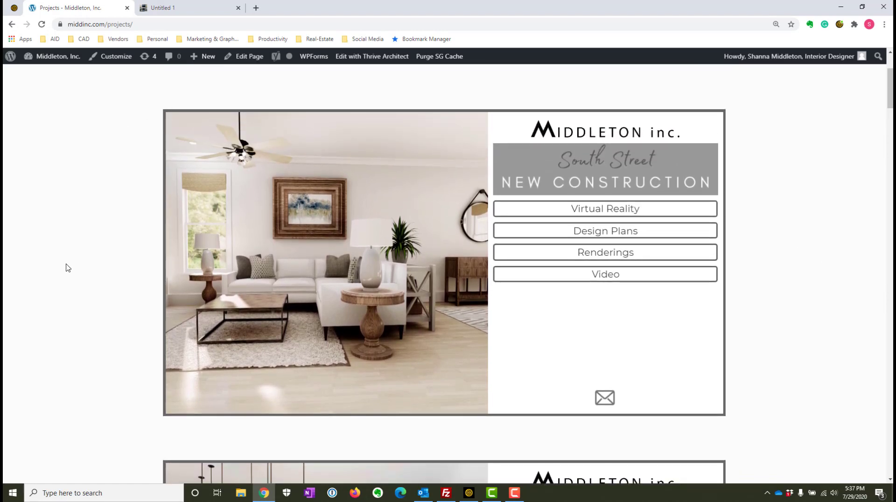
scroll(774, 241, down, 1)
scroll(776, 239, up, 1)
scroll(774, 239, down, 7)
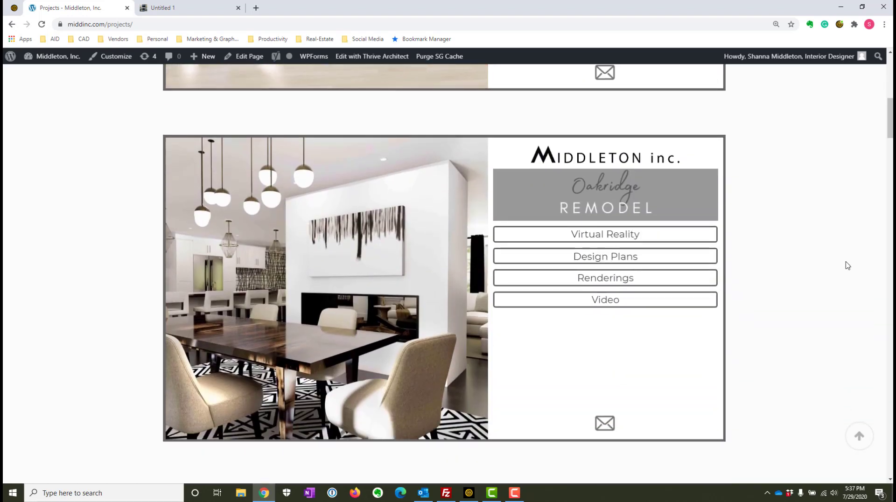
scroll(815, 262, down, 8)
scroll(816, 263, up, 3)
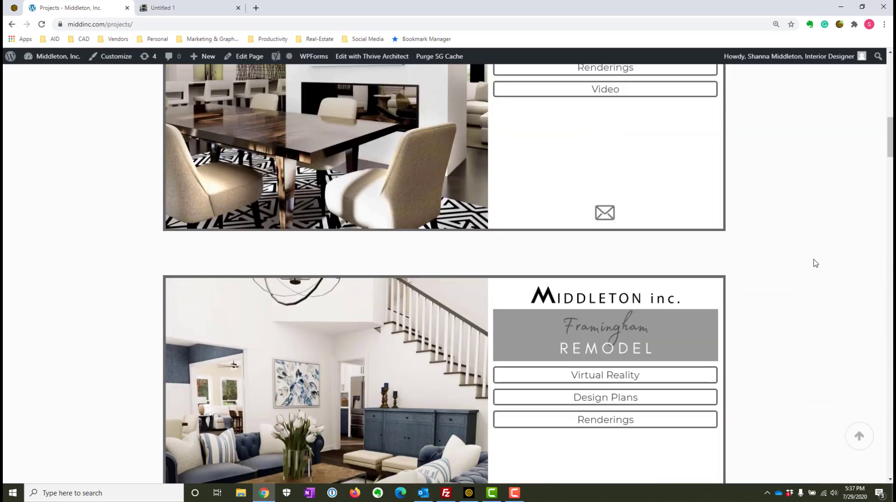
Explore the Oakridge remodel's virtual reality tour and its renderings, returning to the project menu after each
scroll(815, 263, up, 8)
click(609, 287)
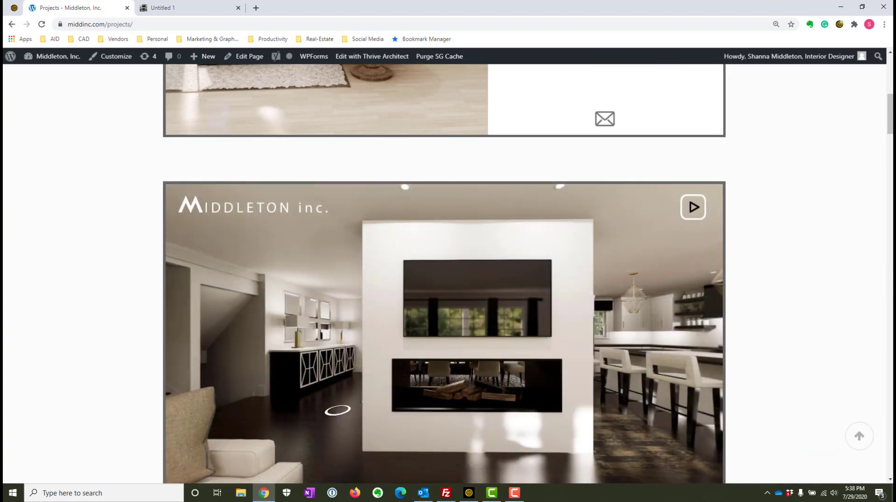
drag(337, 410, 510, 380)
click(501, 380)
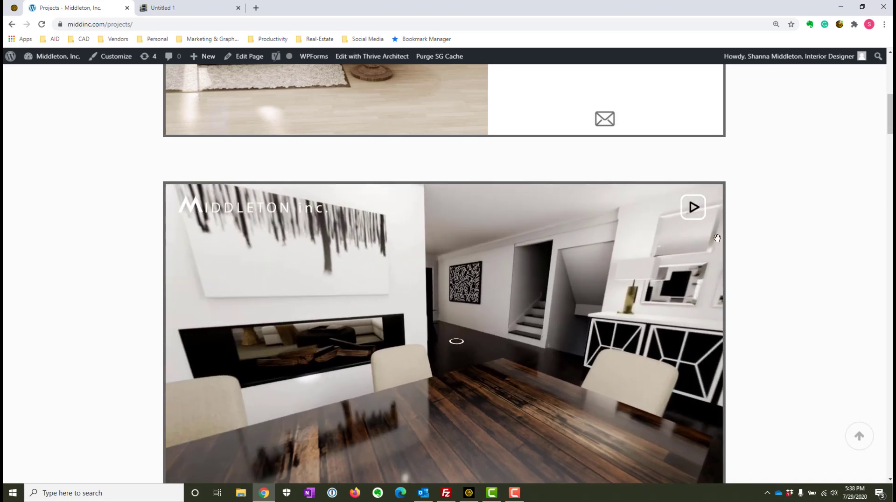
click(693, 207)
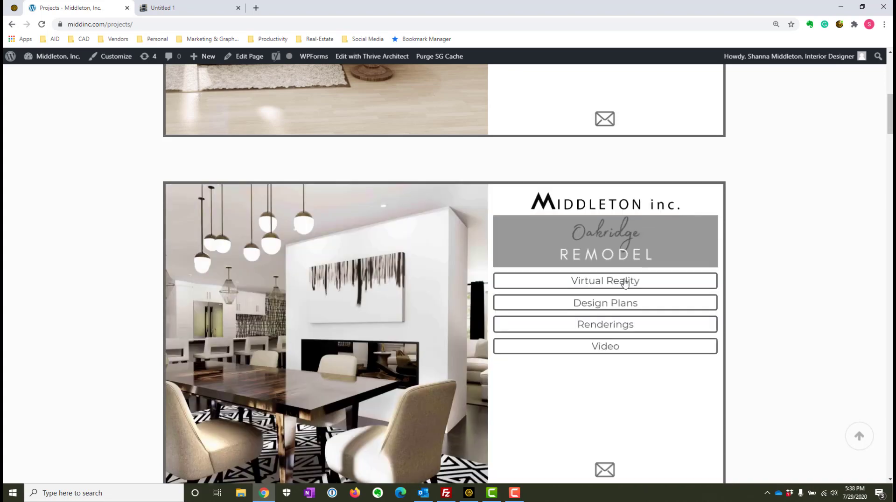
click(600, 325)
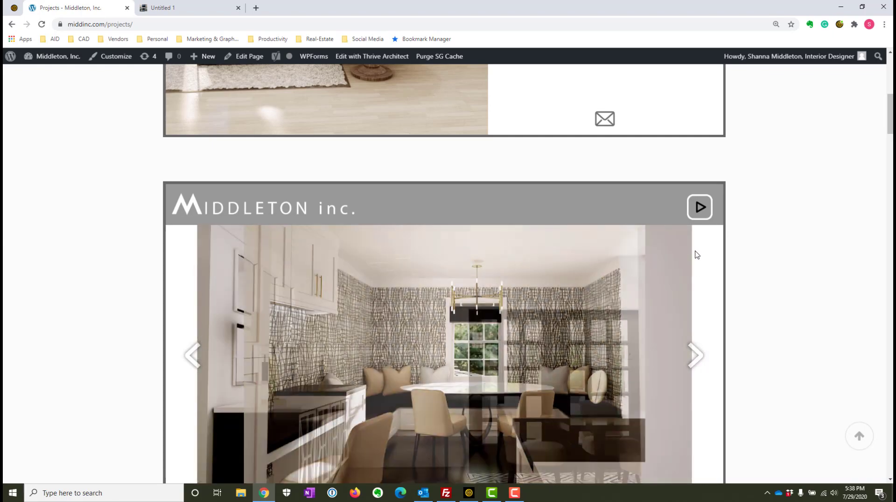
click(700, 207)
Find the Tory Pines remodel further down the Projects page and page through its before and after photos
scroll(802, 207, down, 15)
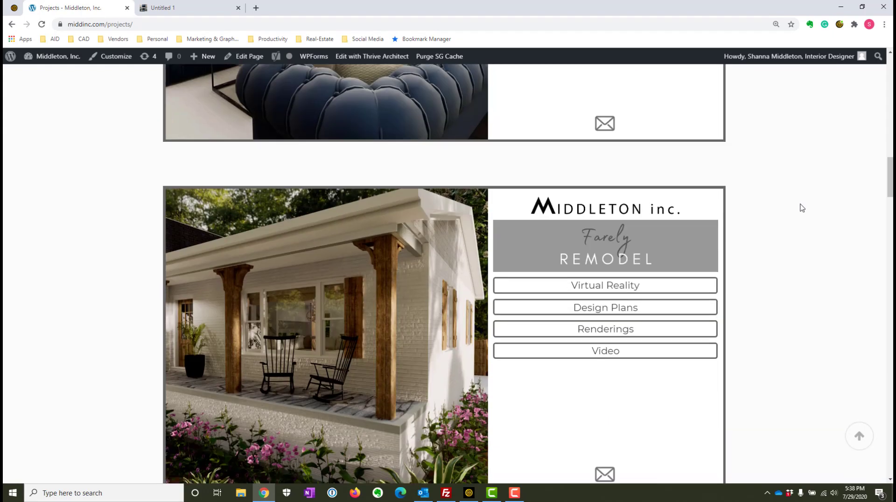
scroll(803, 208, down, 12)
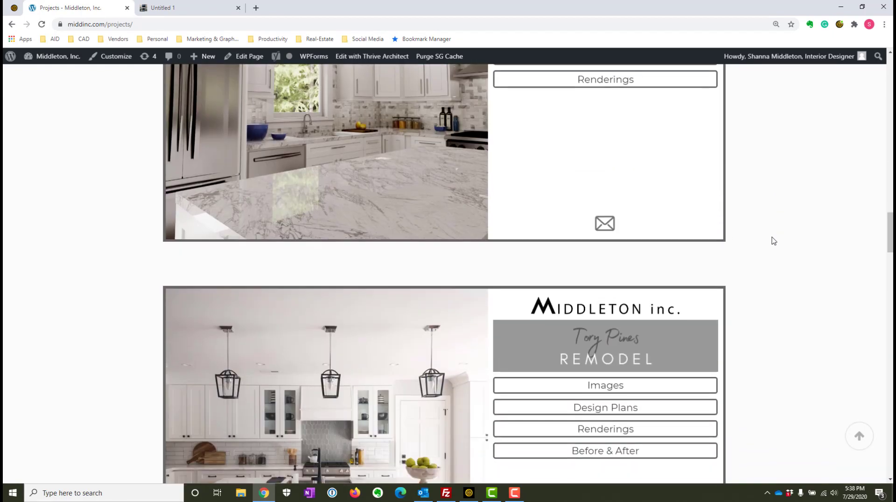
scroll(773, 240, down, 4)
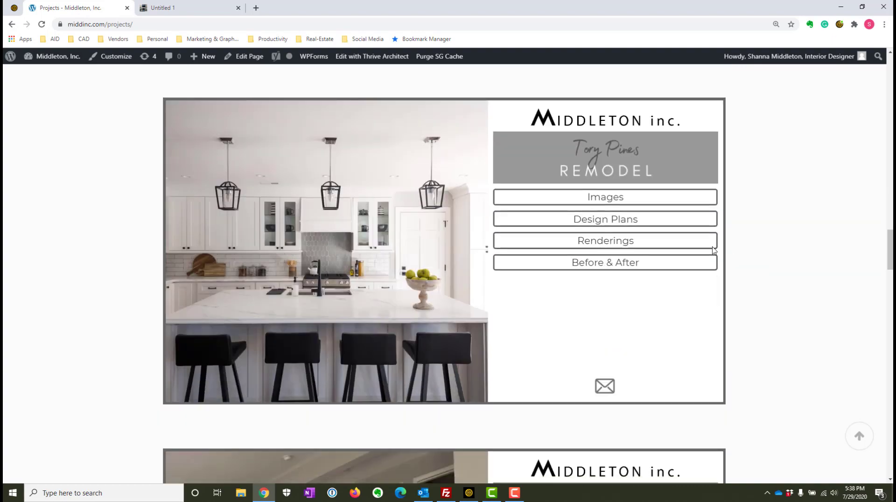
click(593, 264)
click(694, 279)
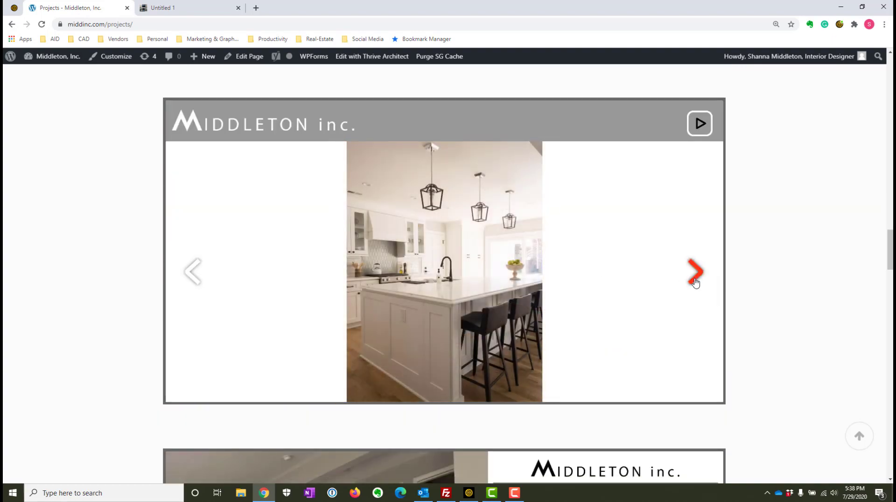
click(694, 282)
click(694, 282)
click(694, 281)
click(694, 281)
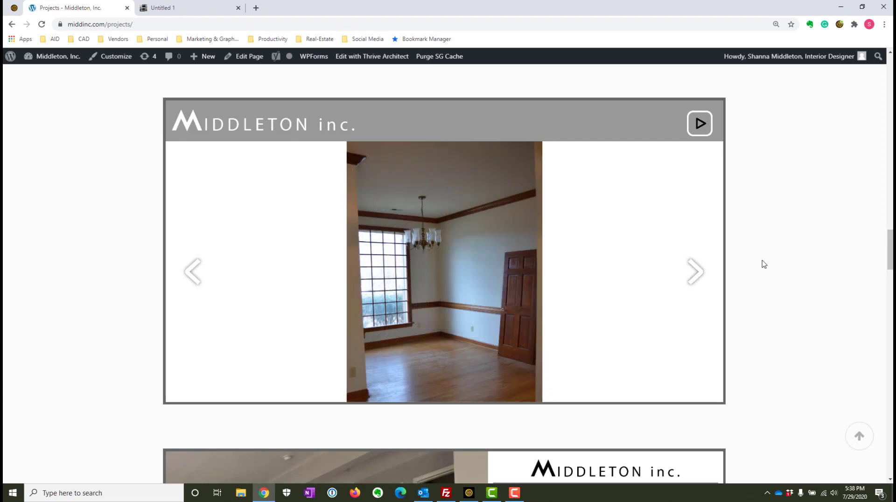
scroll(764, 264, up, 17)
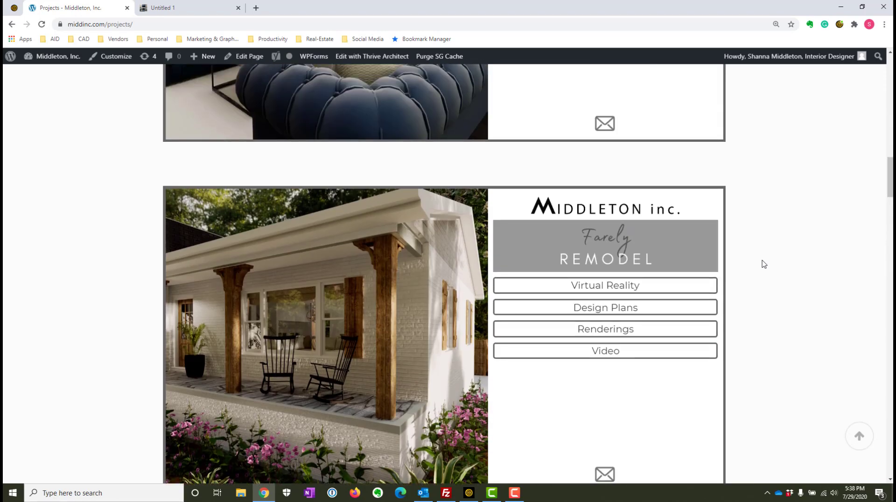
scroll(764, 264, up, 20)
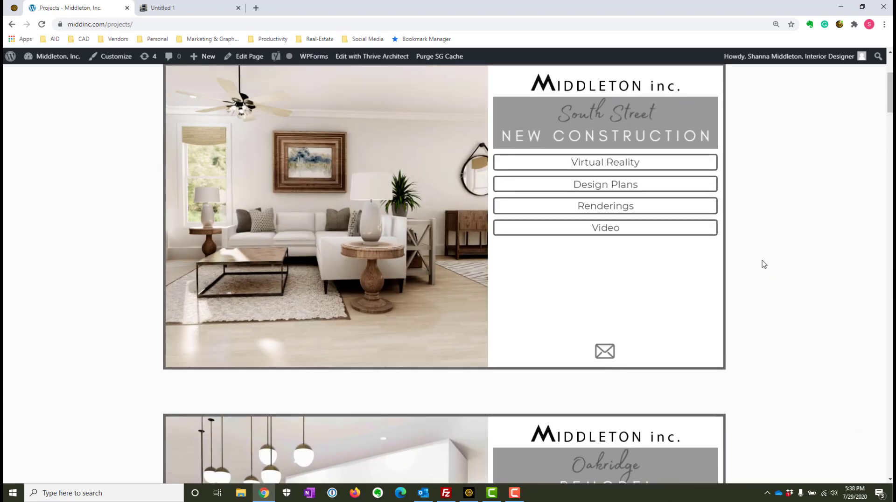
scroll(764, 264, up, 4)
scroll(757, 254, down, 2)
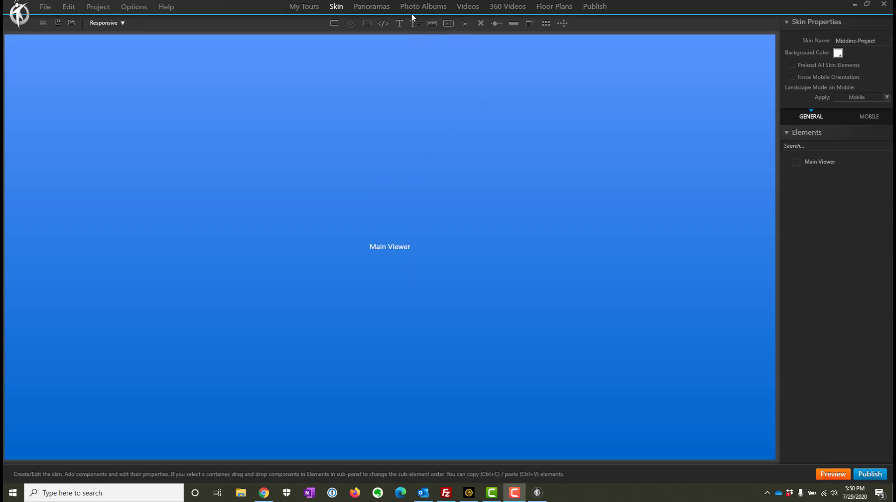
Show the tour's list of panoramas and preview the virtual tour in the browser
click(379, 7)
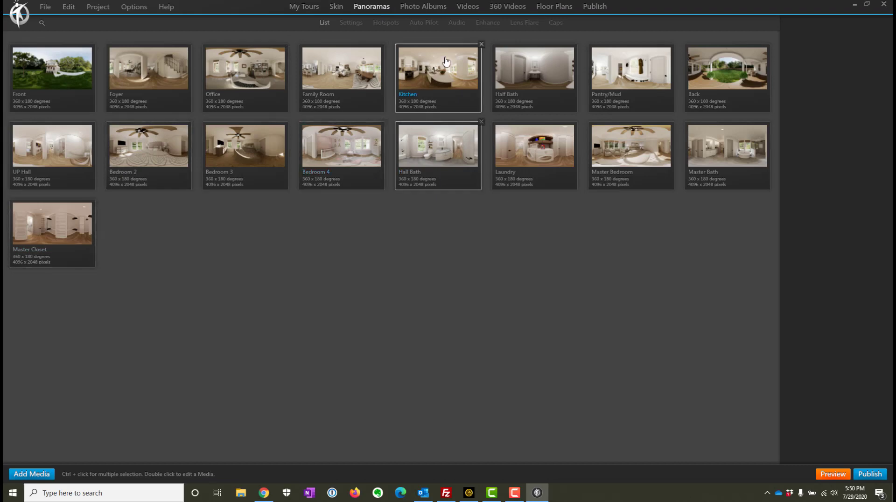
click(834, 474)
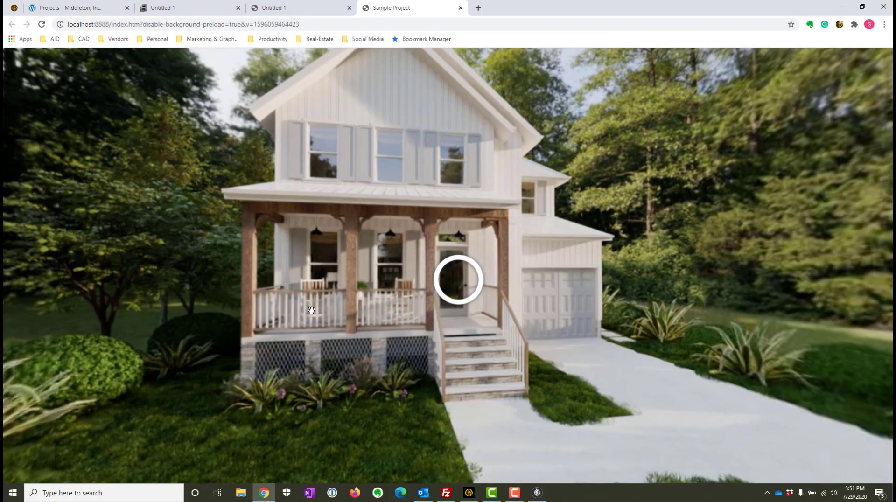
Walk through the previewed tour from the front porch past the office to the dining area, and close the preview
click(446, 276)
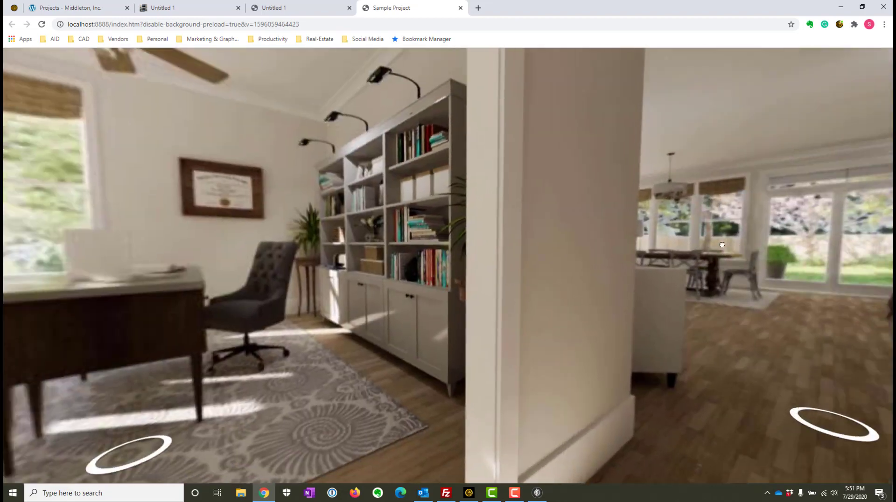
drag(722, 245, 140, 315)
click(400, 341)
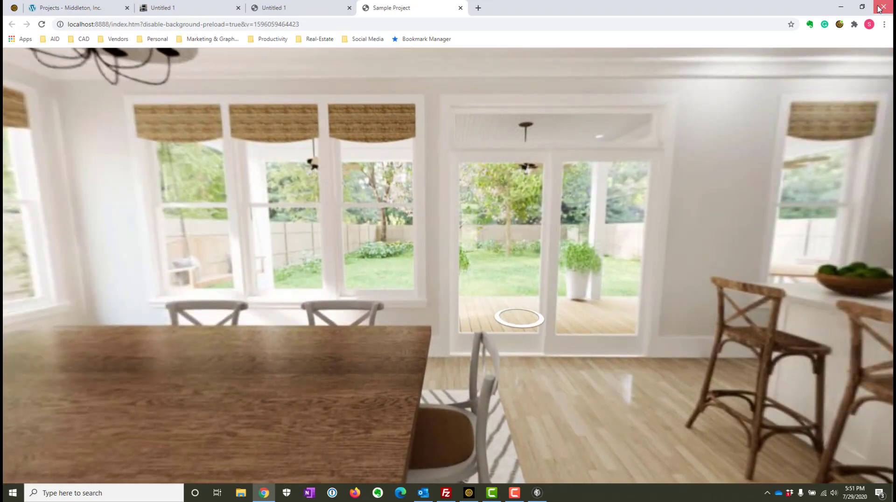
click(883, 6)
Review the project's photo albums, its video list and its skin layout
click(421, 11)
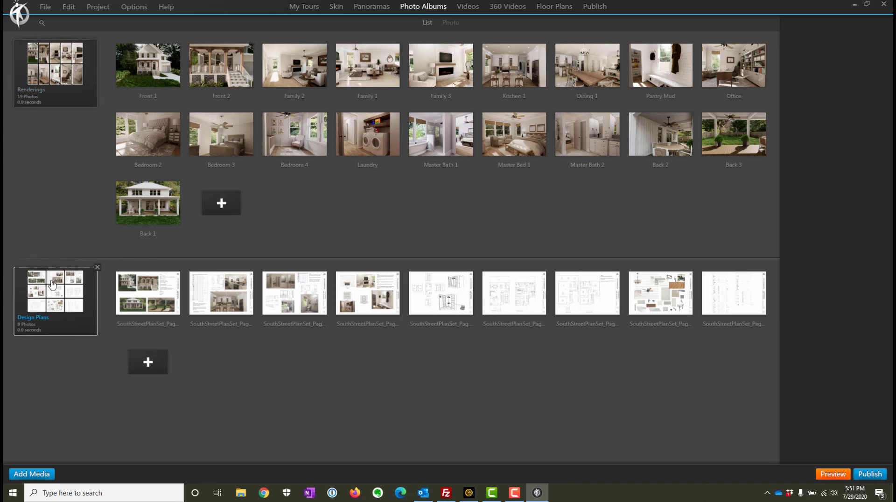
click(468, 11)
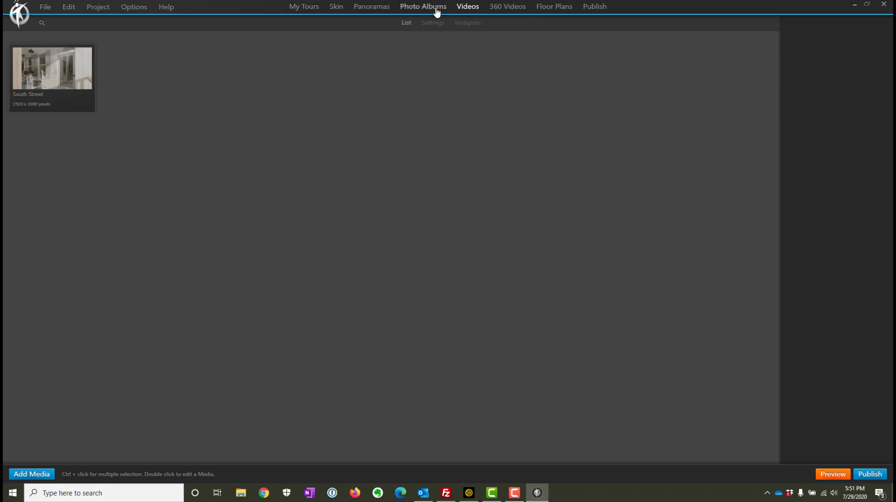
click(341, 7)
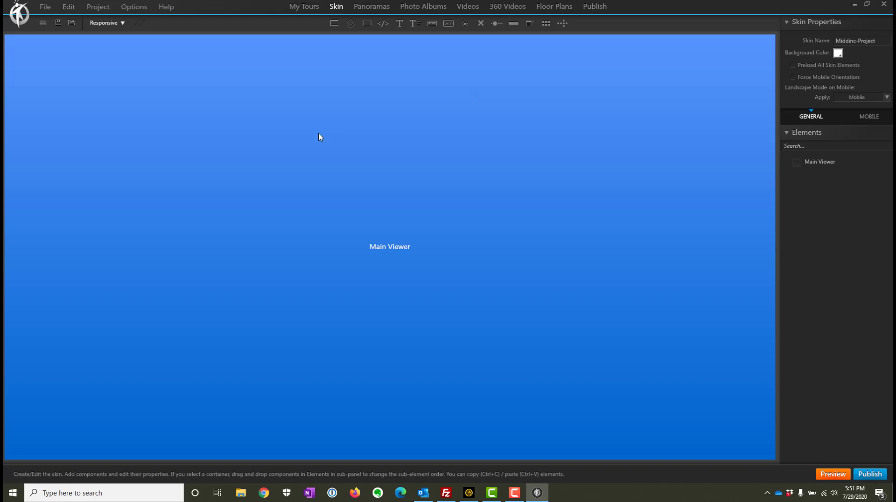
Replace the current skin with Middleton-Inc-1.vts, imported from the Dropbox folder Software and plugins > 3D Vista > Marketplace
click(43, 25)
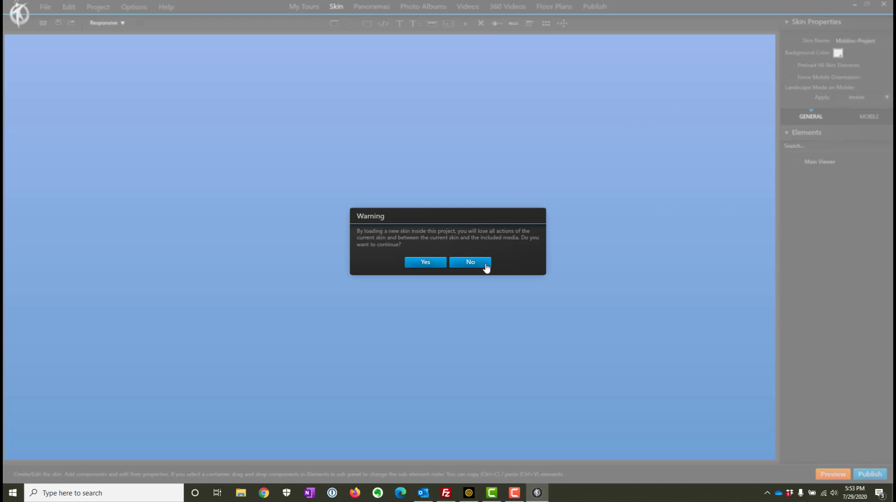
click(423, 264)
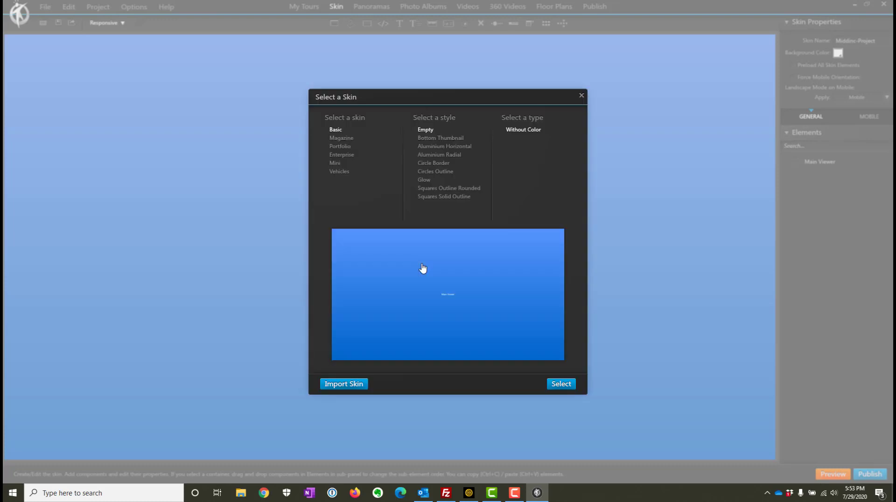
click(345, 385)
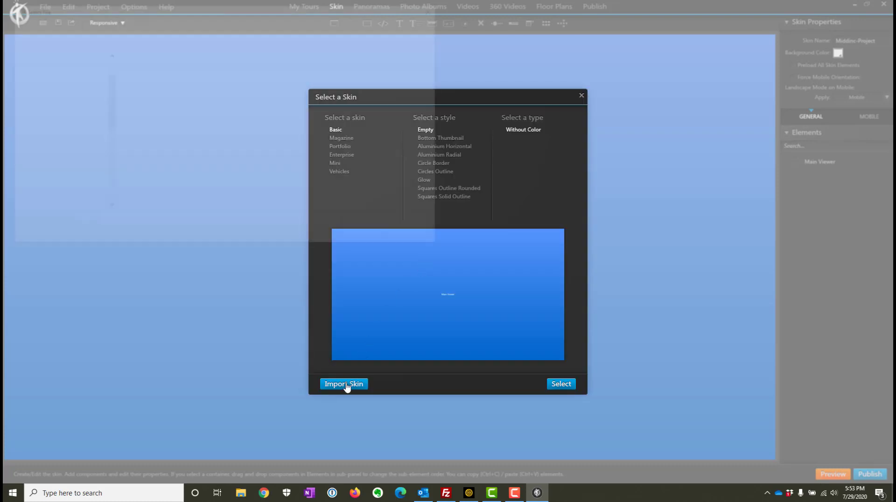
scroll(64, 154, up, 3)
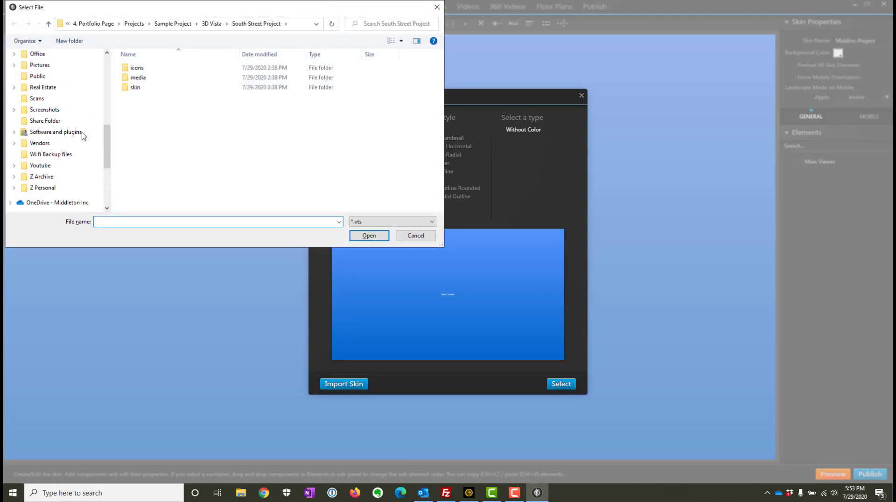
click(65, 133)
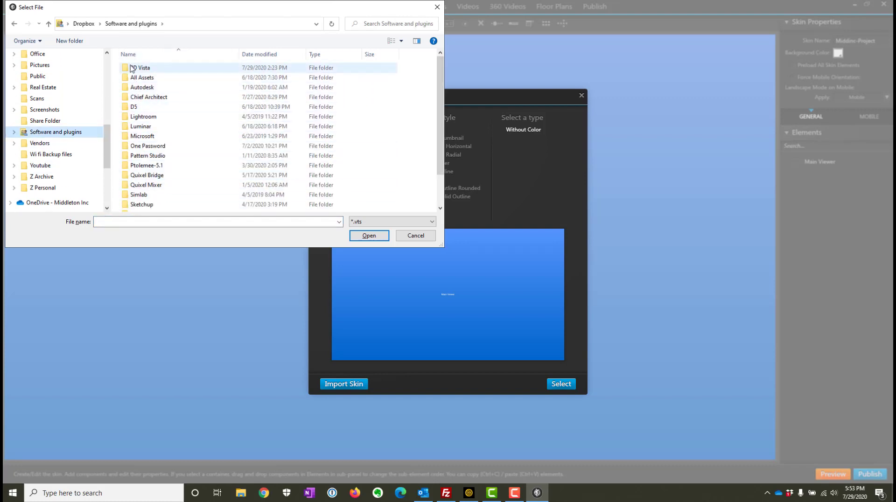
double_click(132, 68)
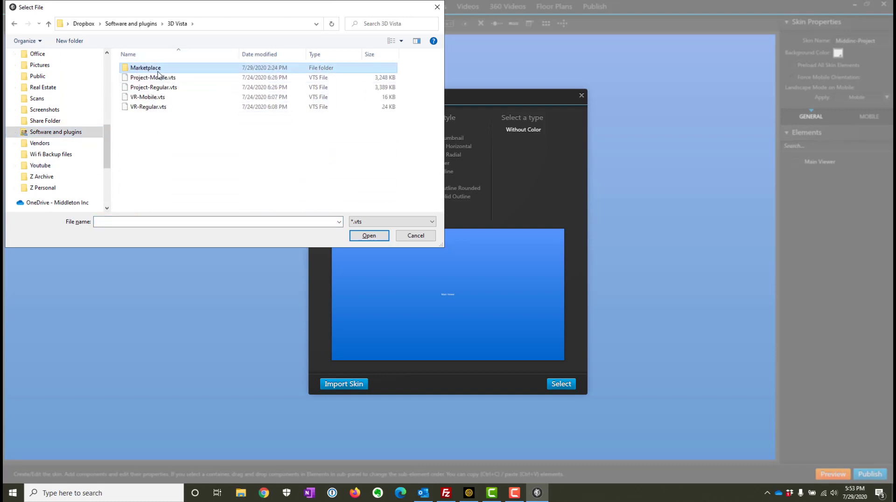
double_click(140, 68)
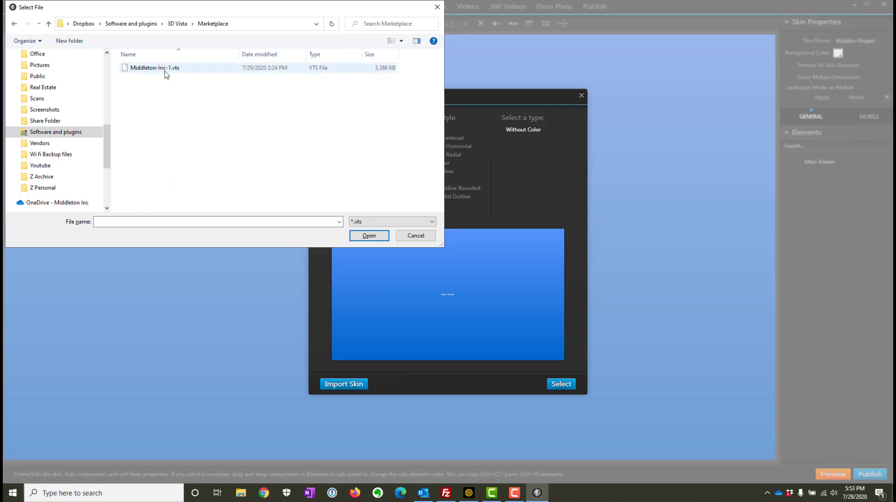
click(164, 69)
click(369, 236)
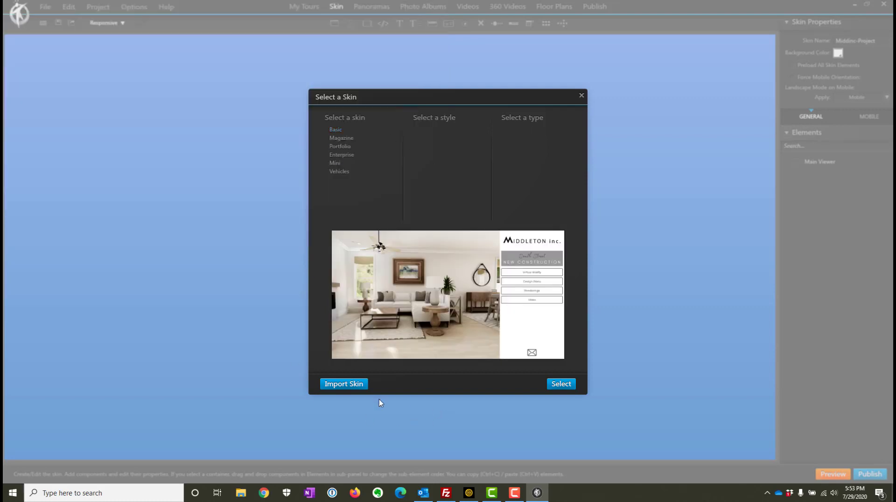
click(338, 390)
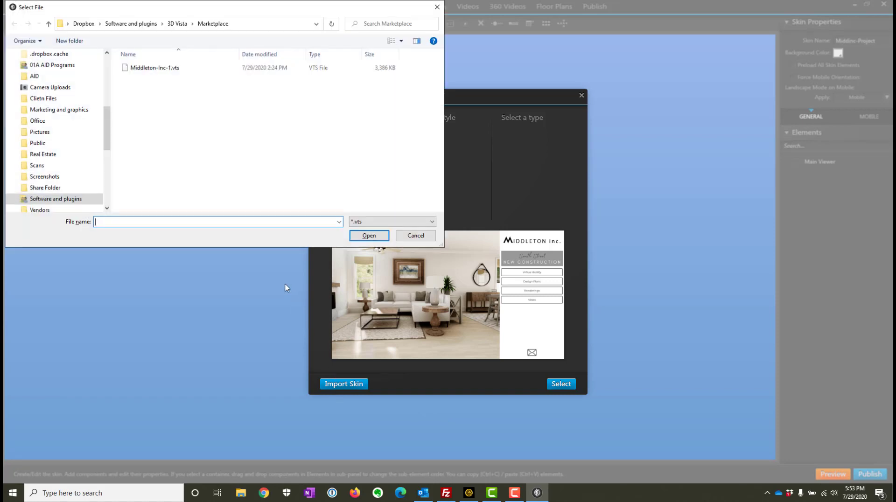
click(414, 236)
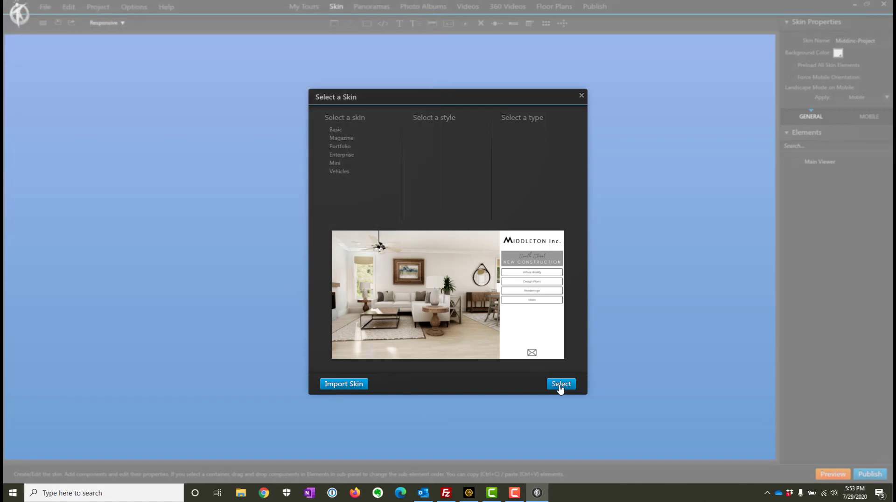
click(561, 390)
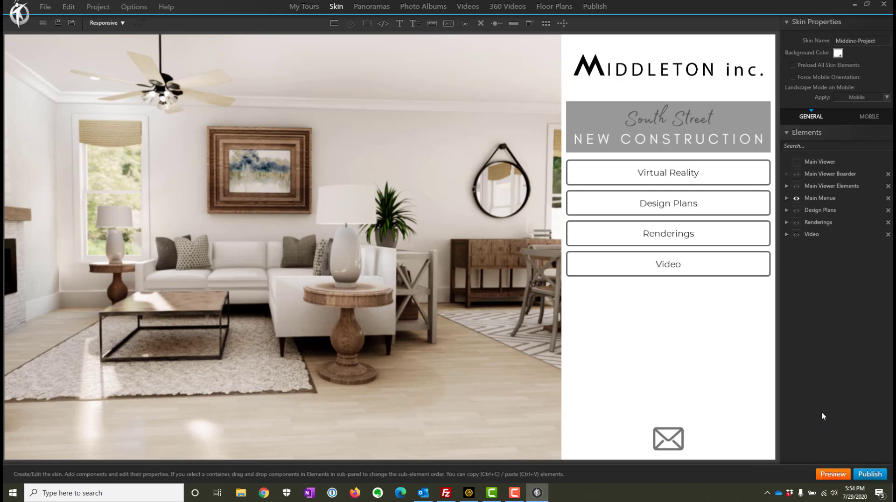
Preview the project with its new skin, trying the menu's links and returning to the menu after each, and close the preview
click(819, 475)
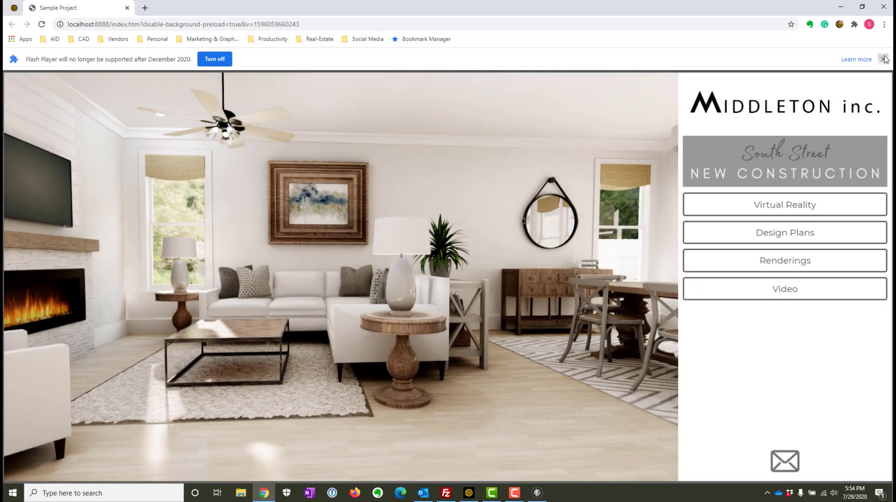
click(884, 59)
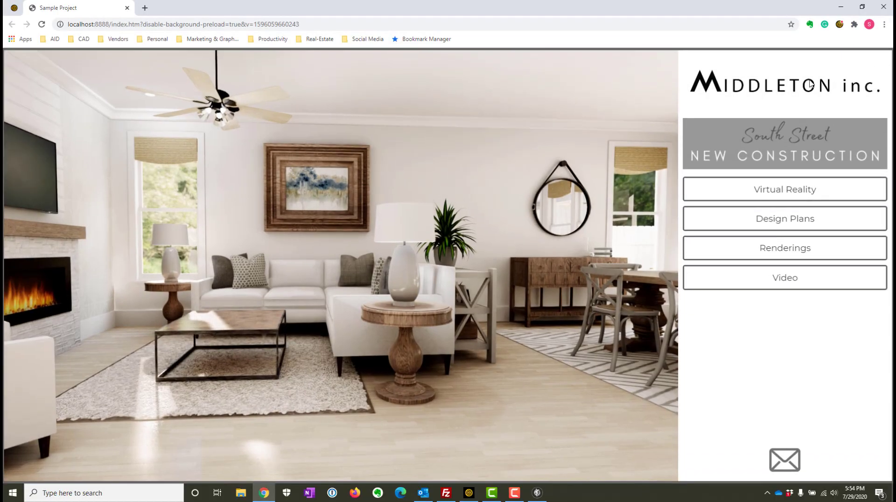
click(726, 189)
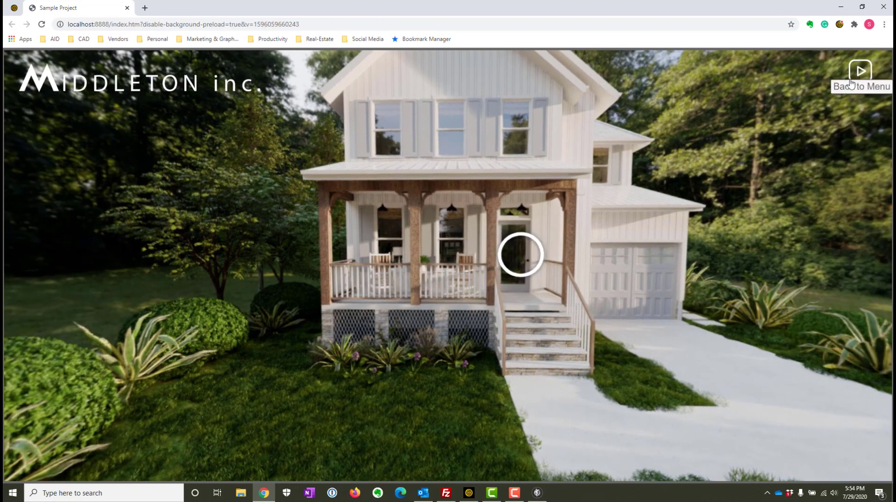
click(861, 72)
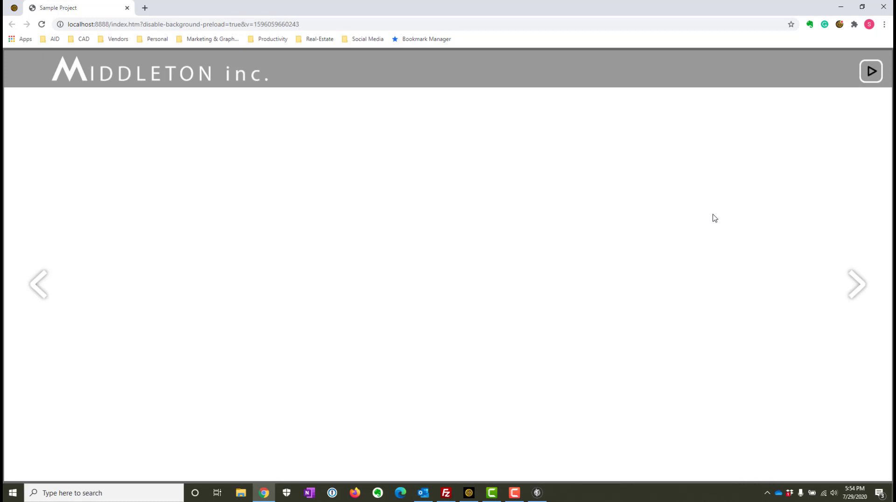
click(870, 75)
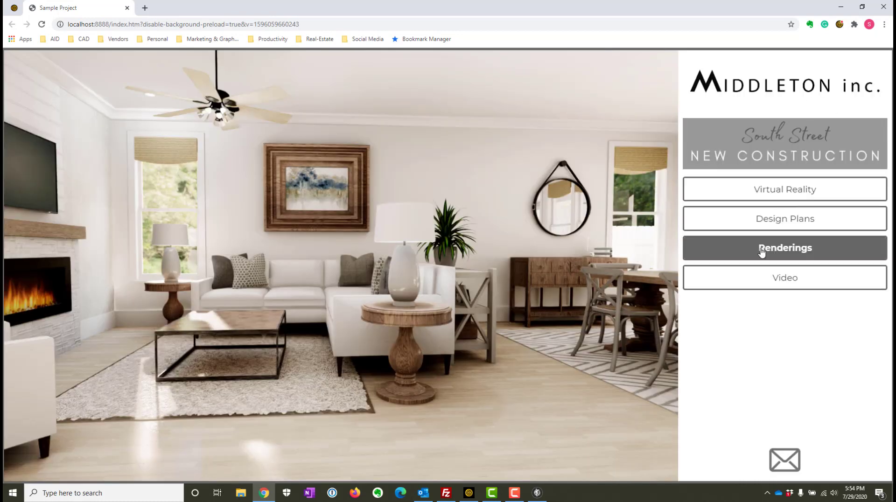
click(760, 252)
click(870, 71)
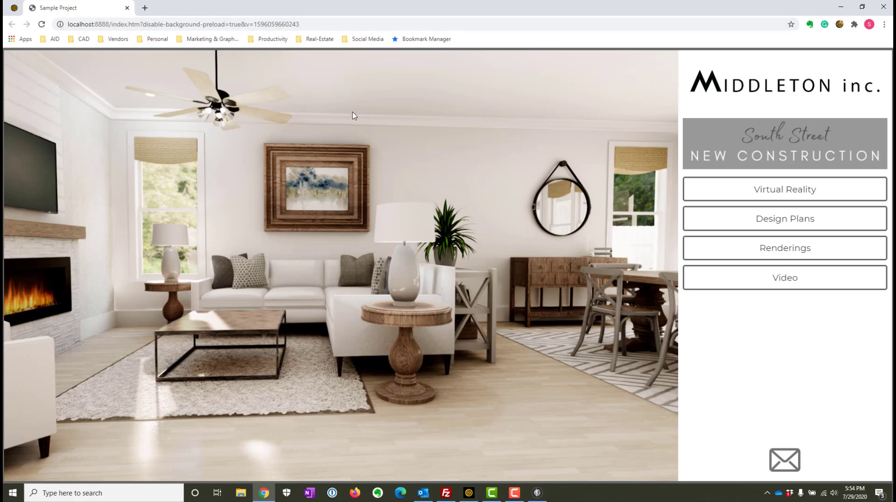
click(883, 8)
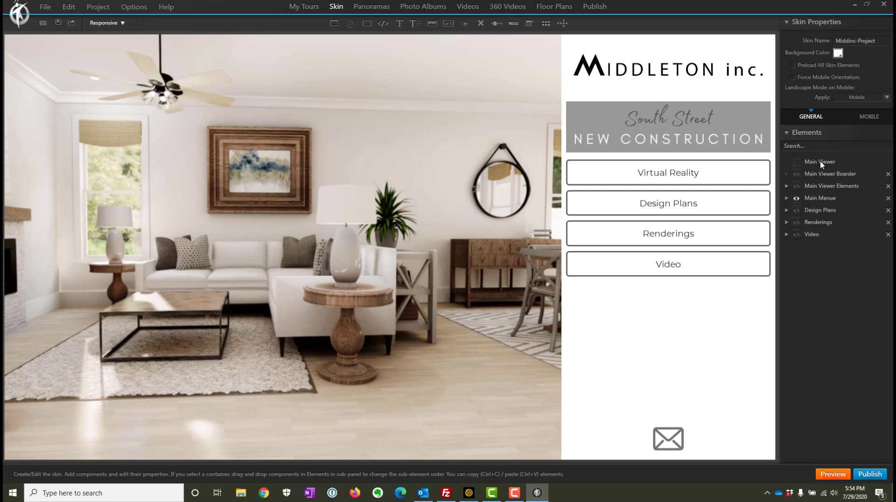
Hide the Main Menue container in the skin and show the Main Viewer Elements and Main Viewer Boarder
click(797, 197)
click(796, 186)
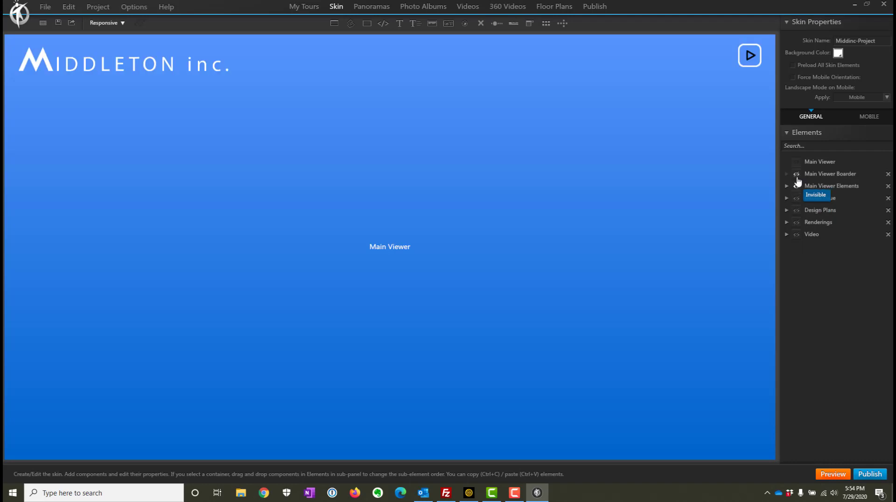
click(797, 174)
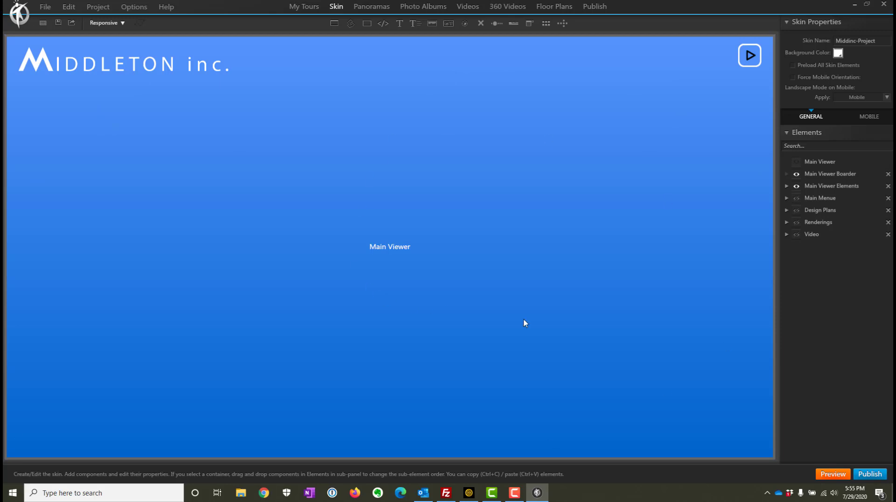
Preview the tour, go from the opening panorama back to the project menu, and switch back to the tour editor
click(838, 476)
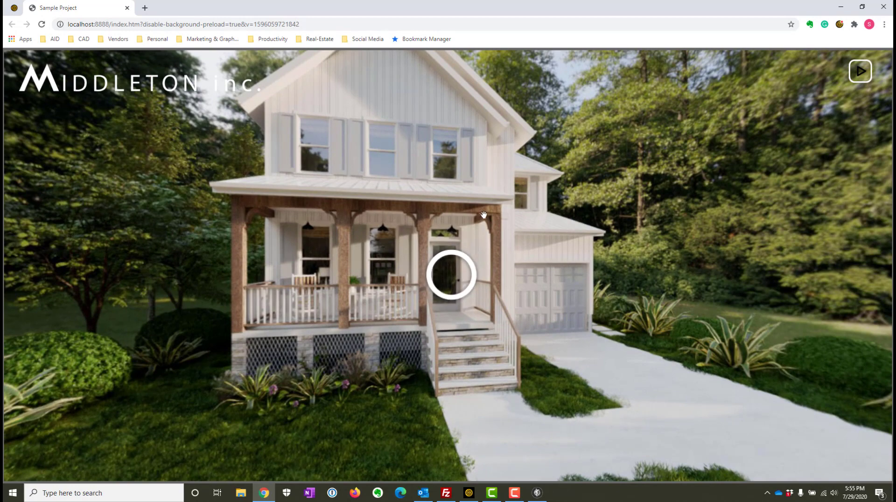
click(860, 71)
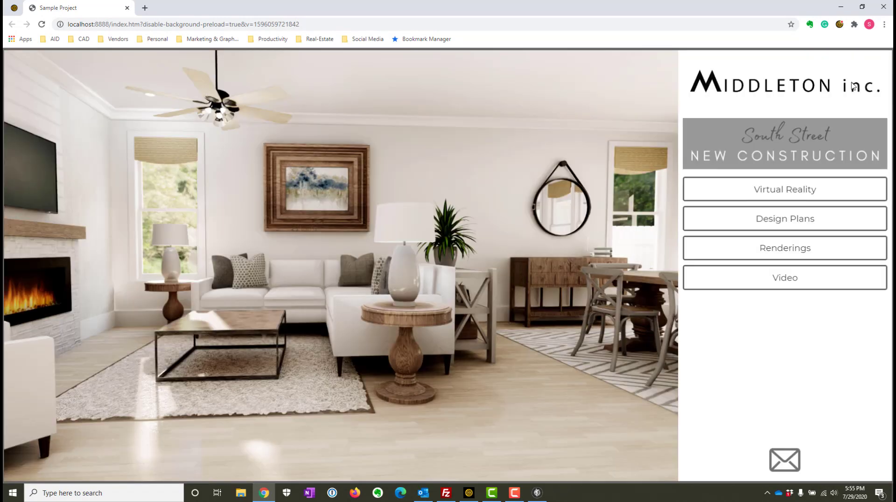
click(545, 492)
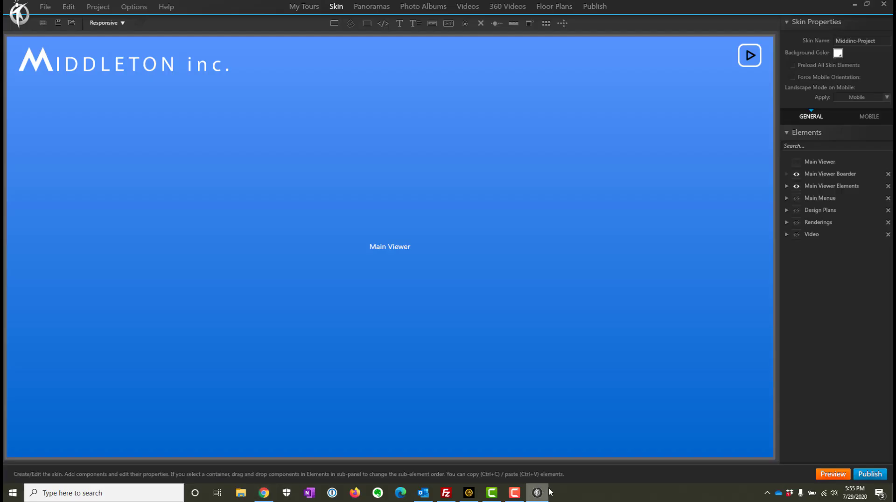
Toggle the visibility of the Main Menue, Main Viewer Boarder and Main Viewer Elements to examine what each layer contains
click(798, 200)
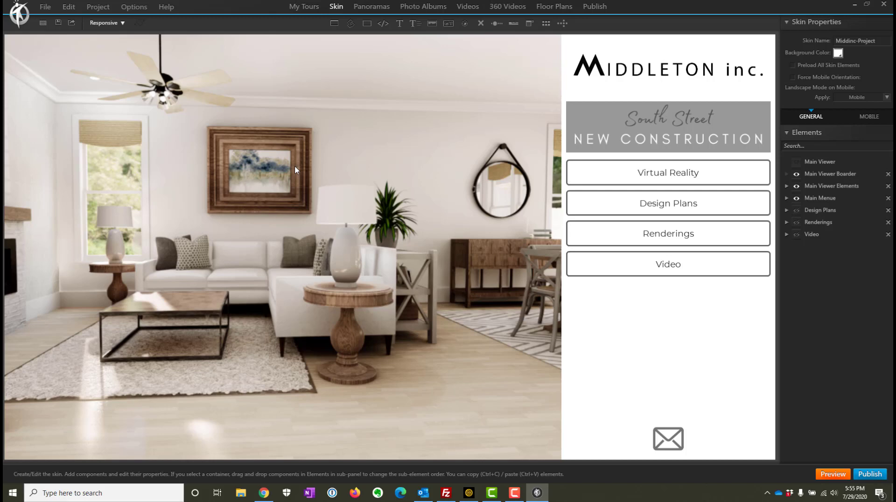
click(797, 174)
click(797, 185)
click(797, 199)
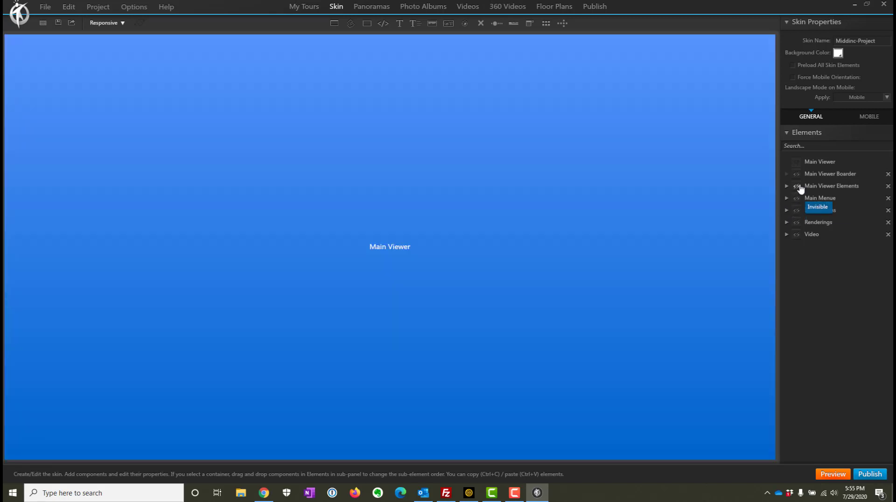
click(796, 174)
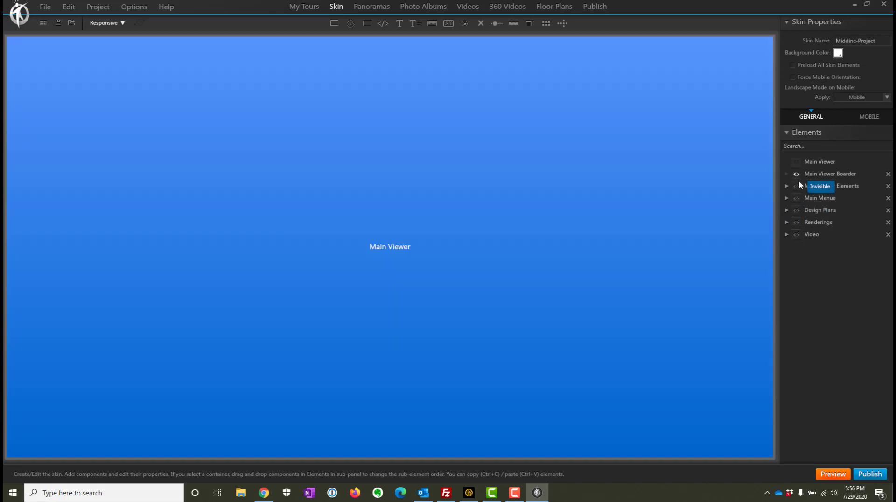
click(799, 186)
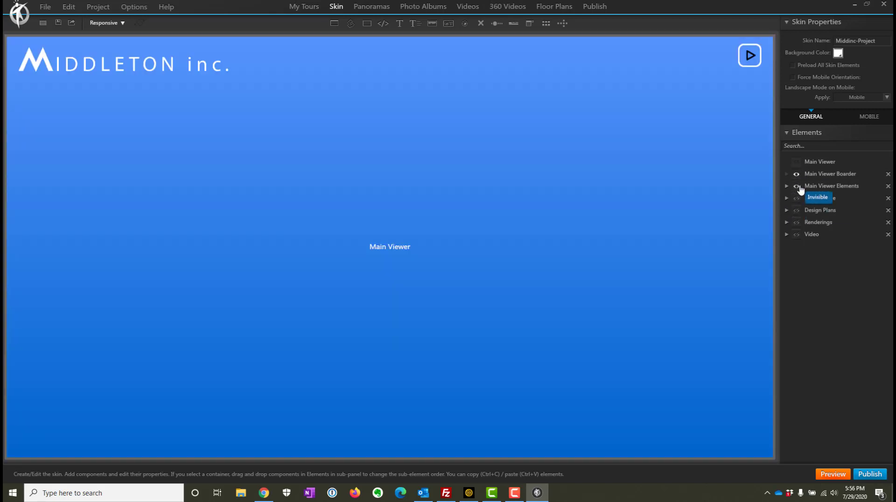
Try to replace the Middleton Inc logo in the Main Viewer Elements by deleting it and browsing for another image
click(133, 61)
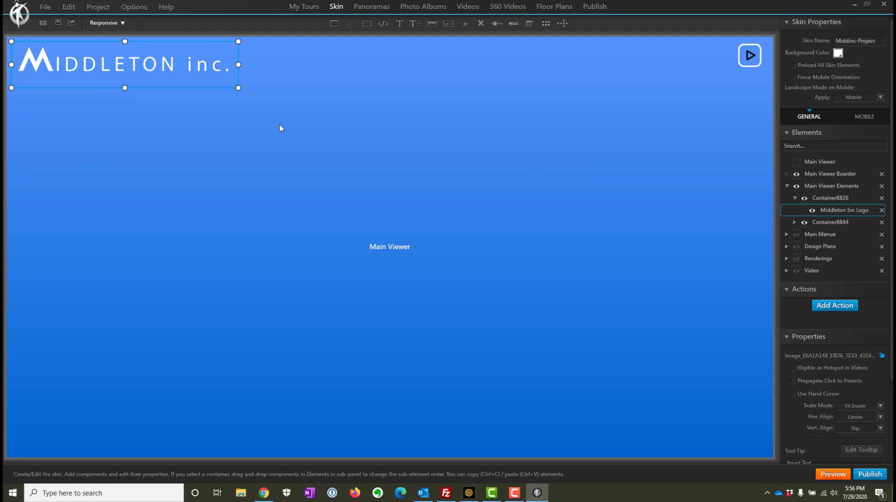
key(Delete)
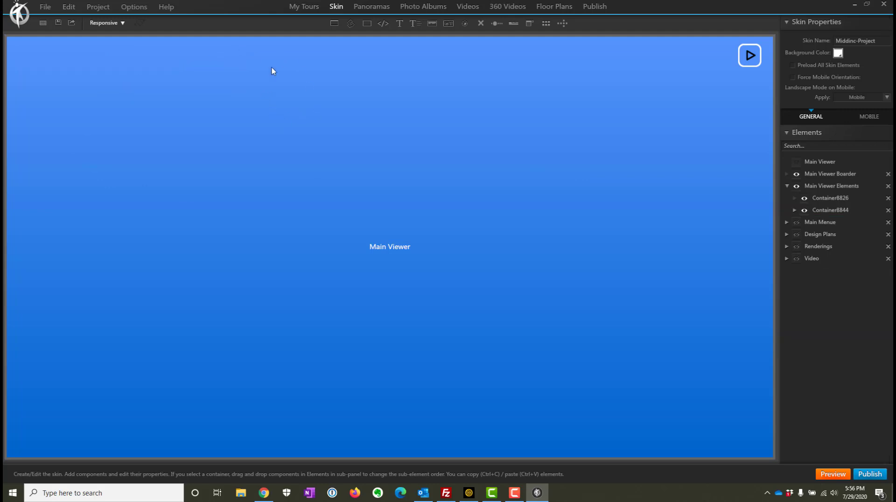
click(432, 23)
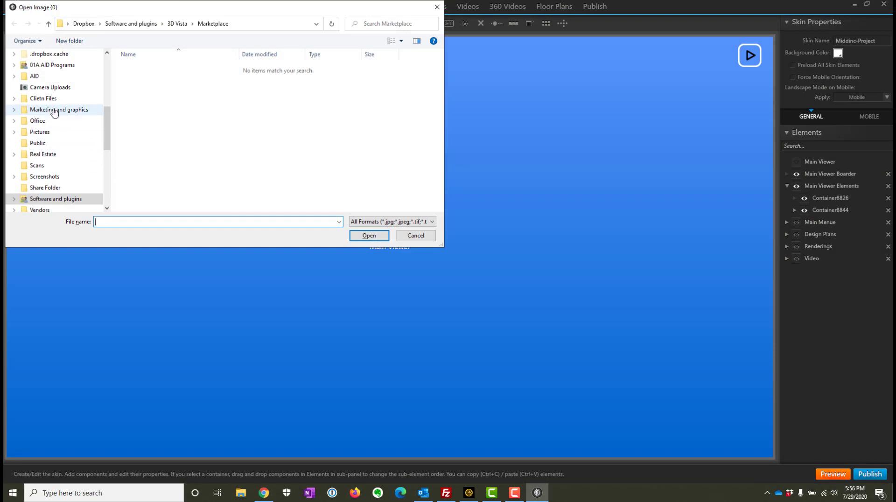
scroll(64, 131, up, 2)
scroll(64, 131, down, 3)
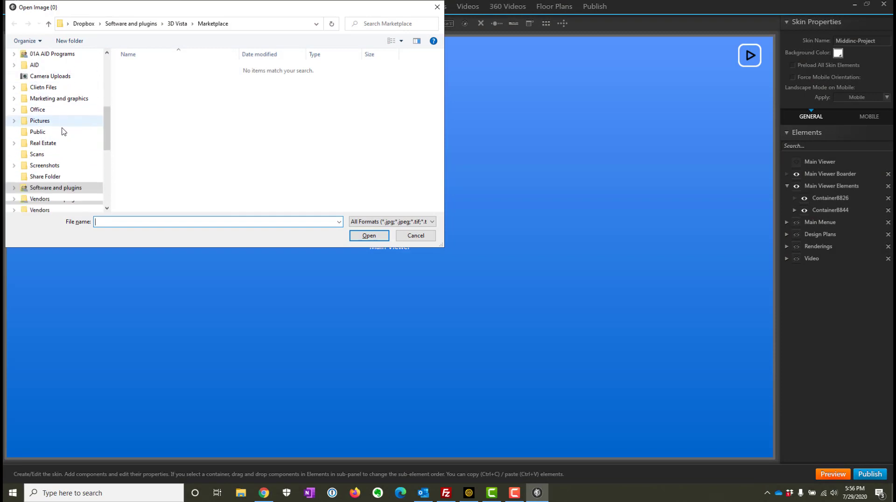
click(417, 235)
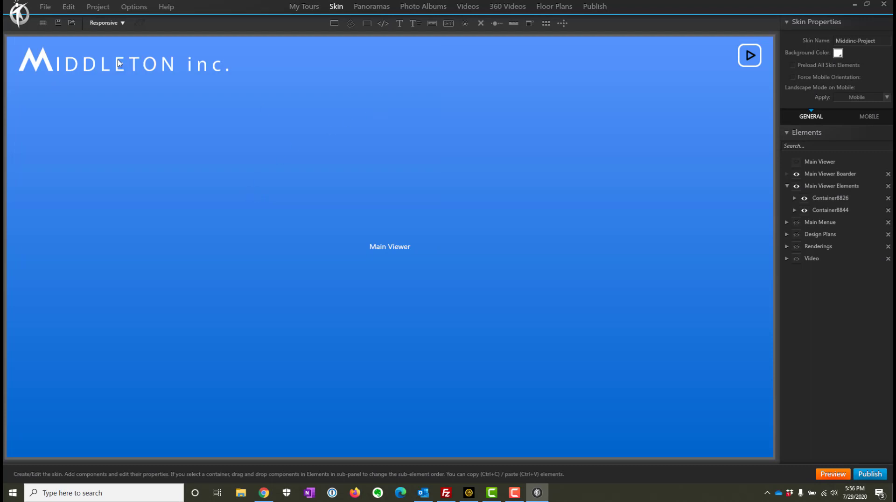
Select the logo, the Main Viewer Elements, its two containers, the play button and the Main Viewer Boarder to examine the layout
click(131, 82)
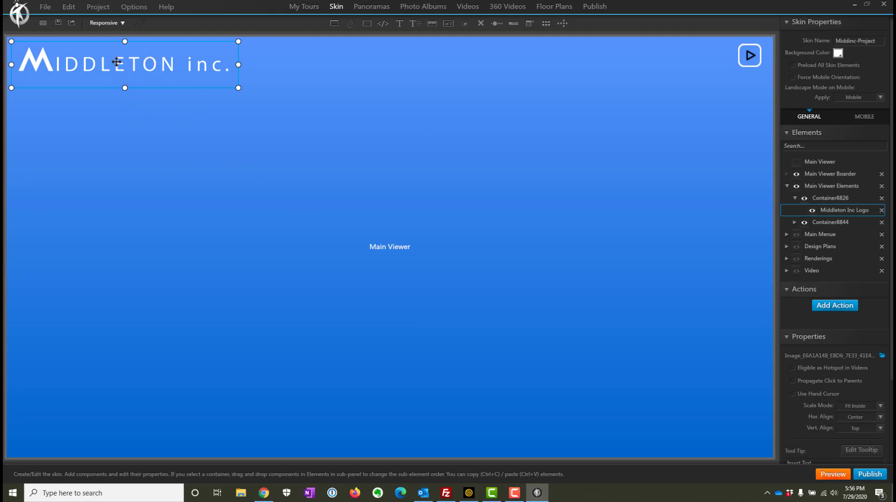
click(301, 80)
click(822, 186)
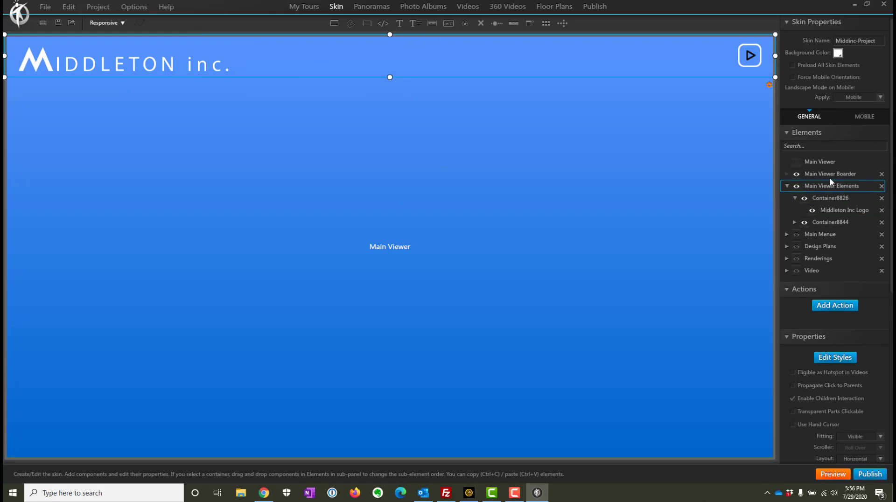
click(828, 201)
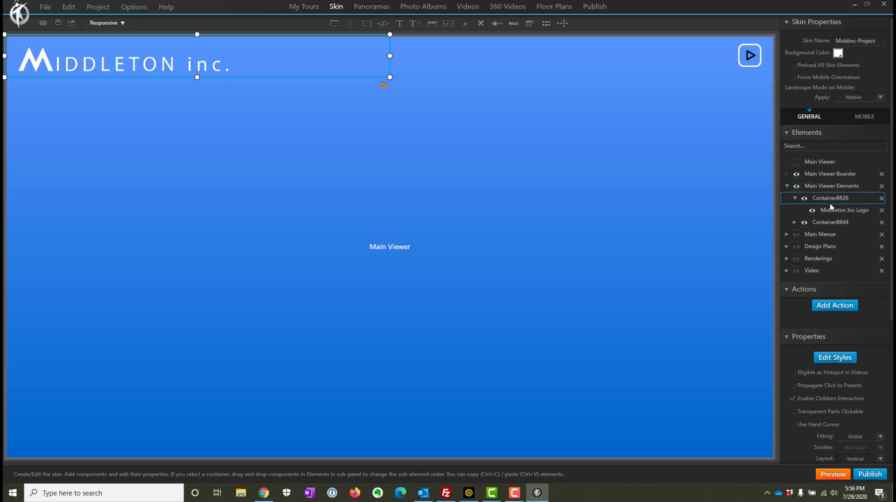
click(821, 223)
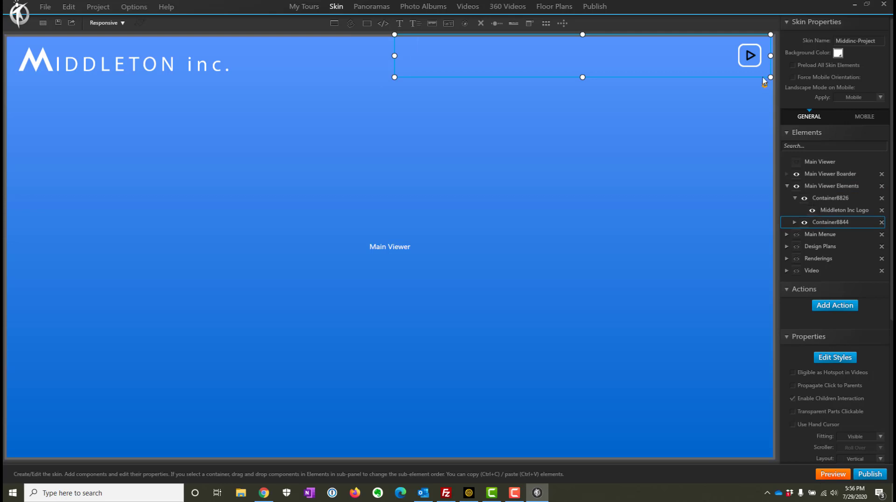
click(749, 56)
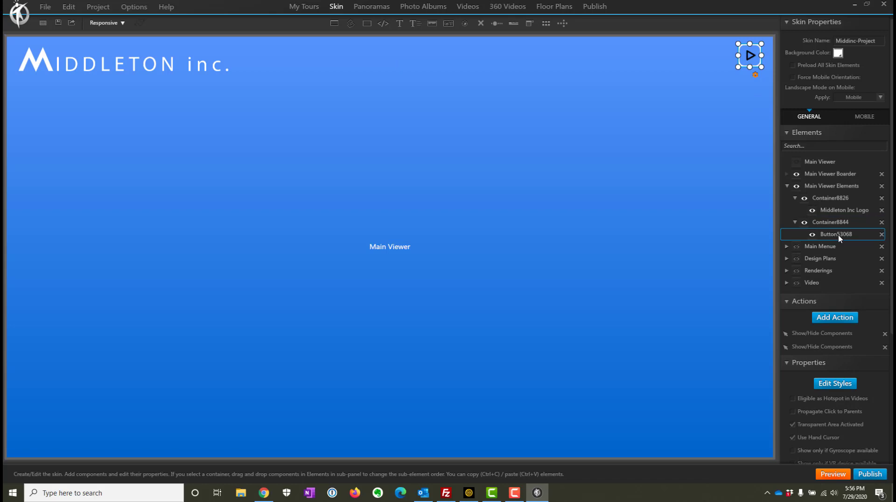
click(793, 174)
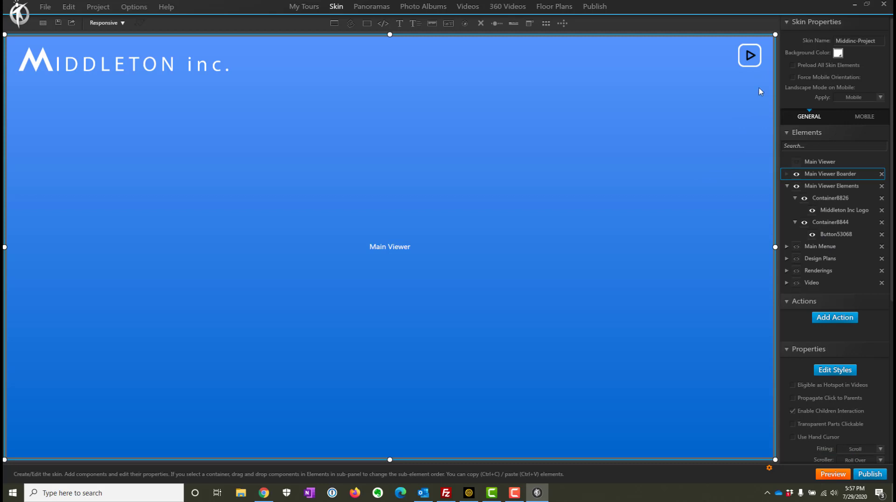
Open both Show/Hide Components actions of the play button to review which components each one toggles
click(749, 64)
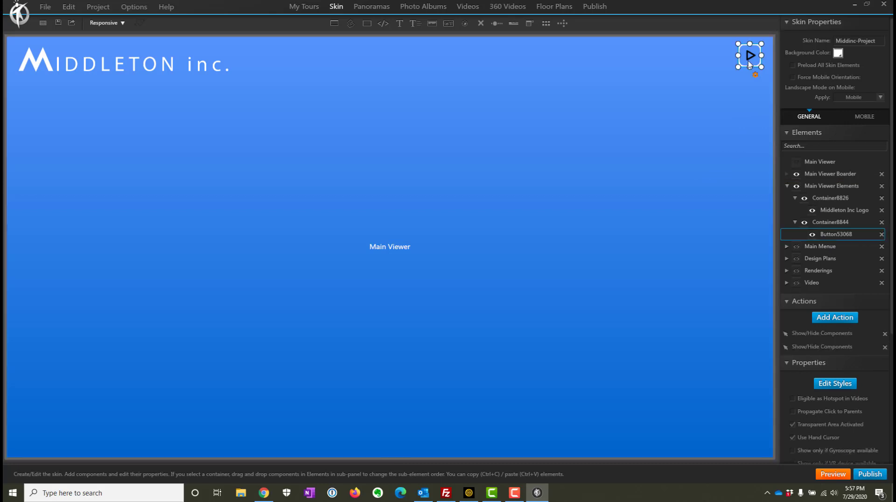
double_click(802, 341)
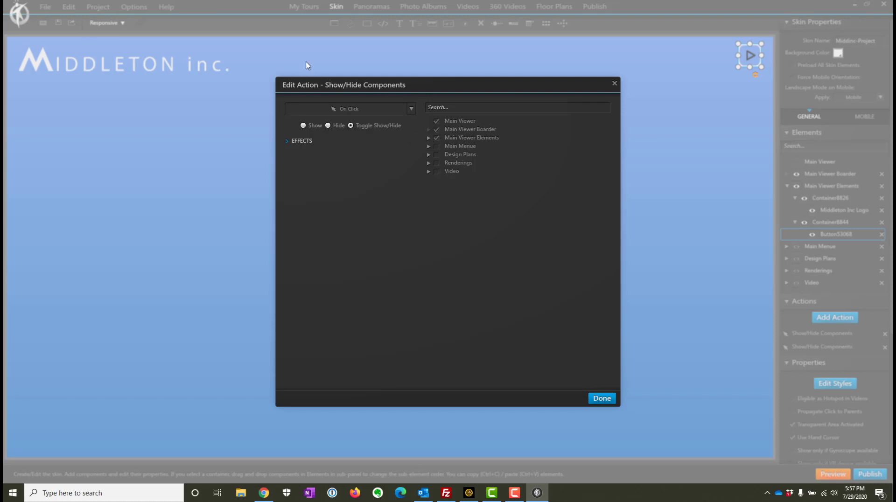
click(603, 400)
click(808, 348)
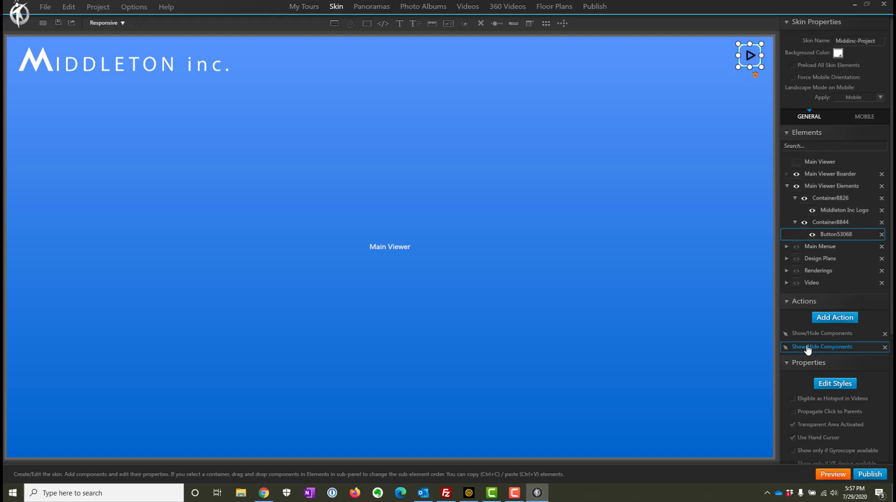
double_click(808, 348)
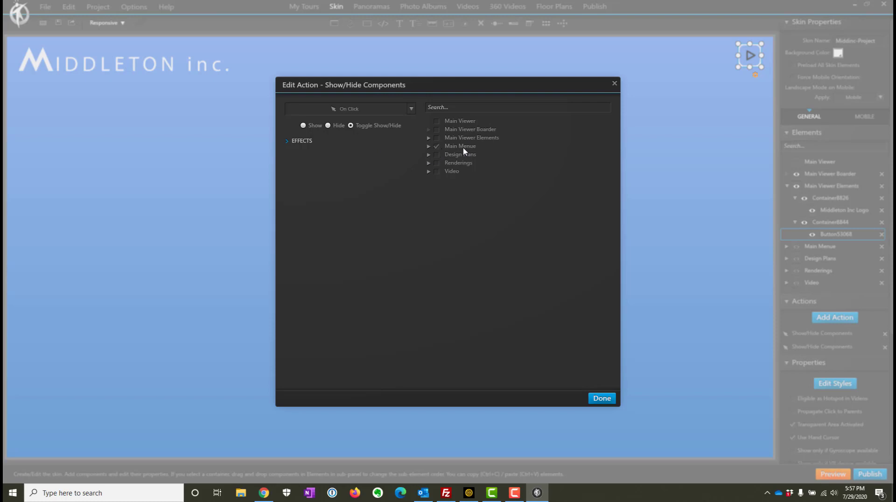
click(614, 83)
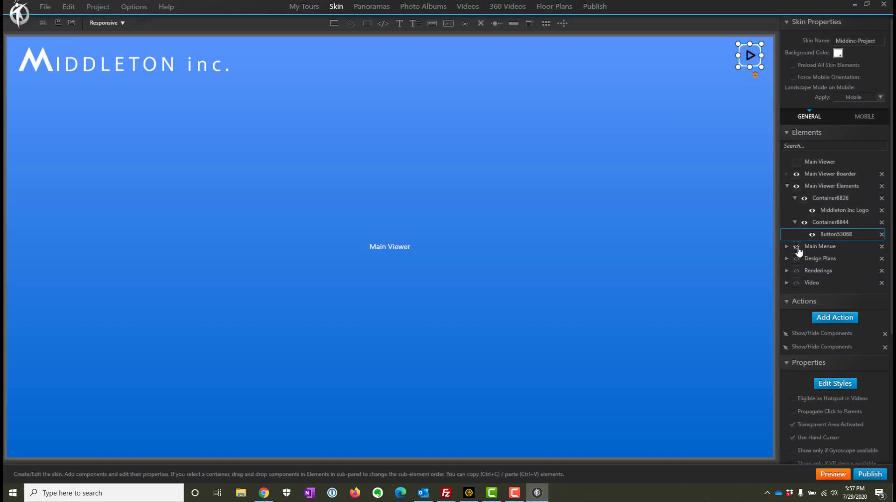
Collapse and hide the Main Viewer Elements in the skin and show the Main Menue
click(796, 246)
click(797, 248)
click(788, 187)
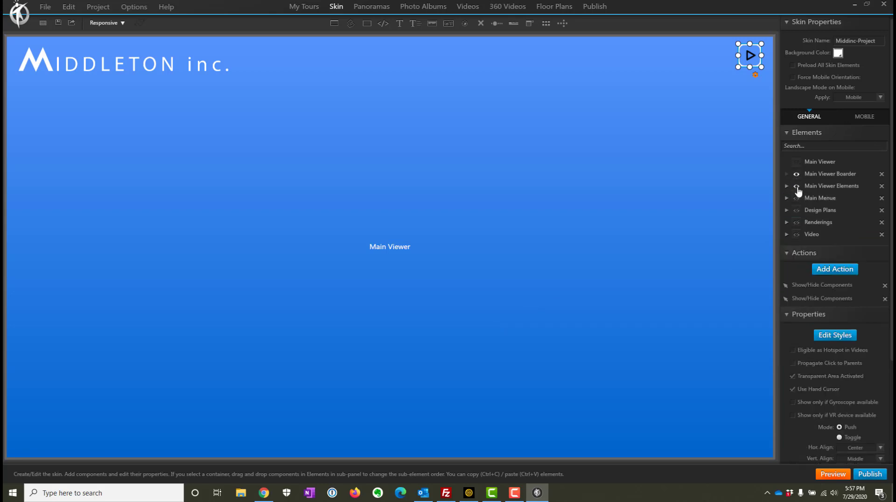
click(797, 187)
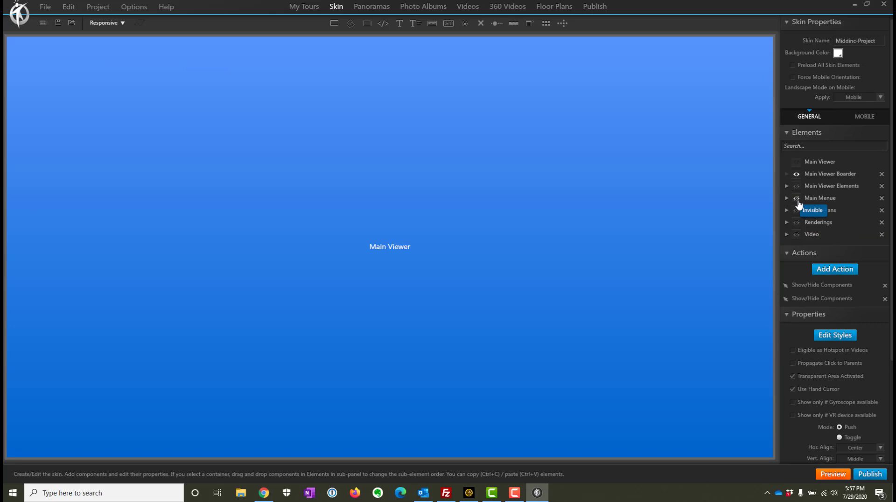
click(797, 200)
click(797, 200)
click(797, 200)
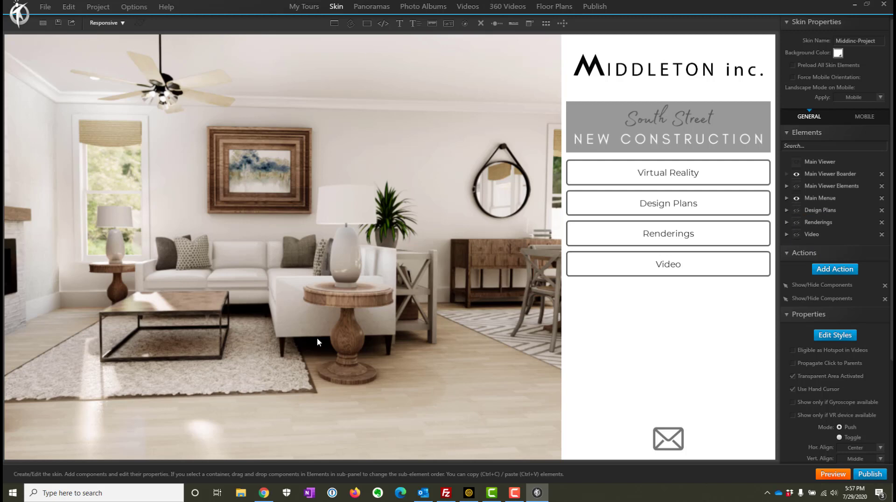
Try the Fit Outside scale mode on the Middleton logo in the Main Menue and set it to Fit To Width
click(623, 70)
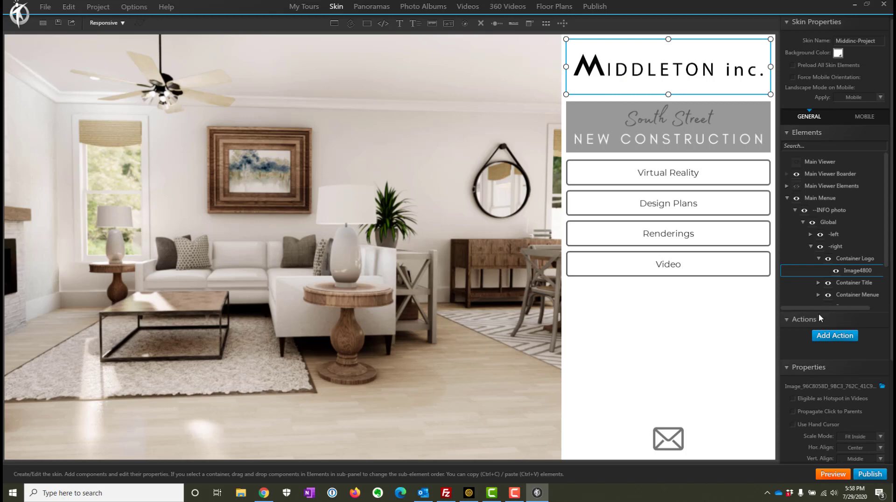
scroll(843, 403, down, 3)
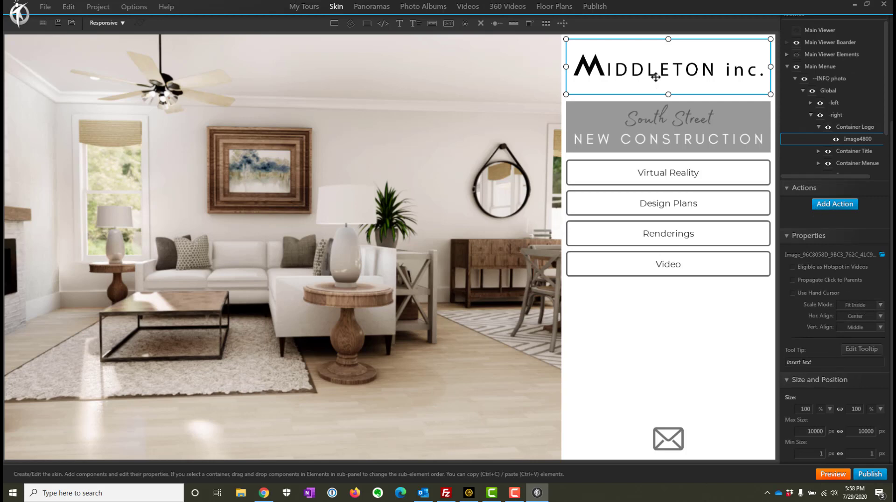
click(880, 304)
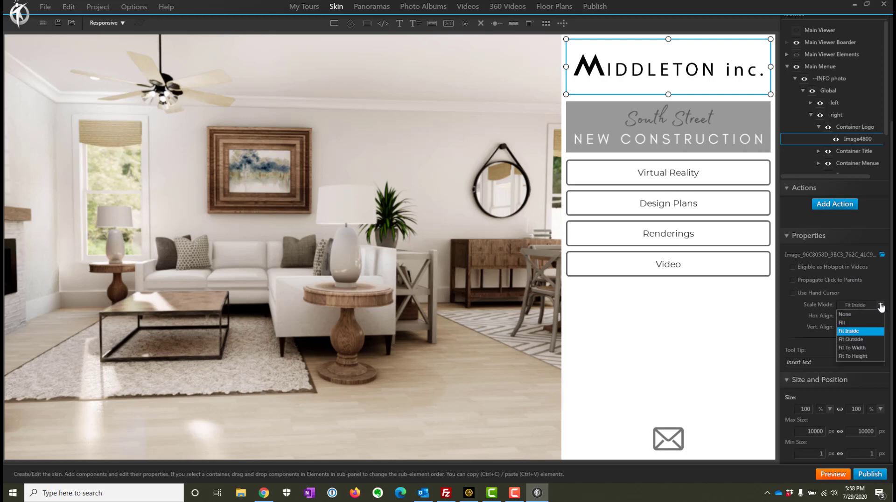
click(857, 331)
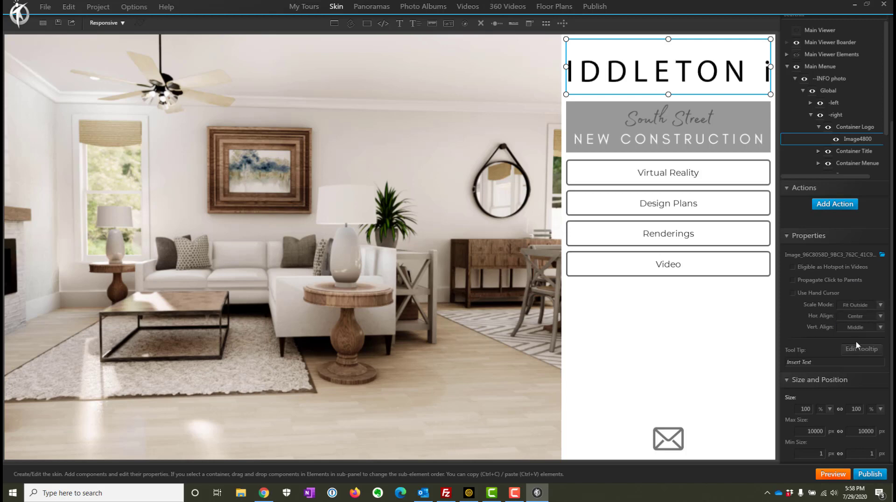
click(880, 306)
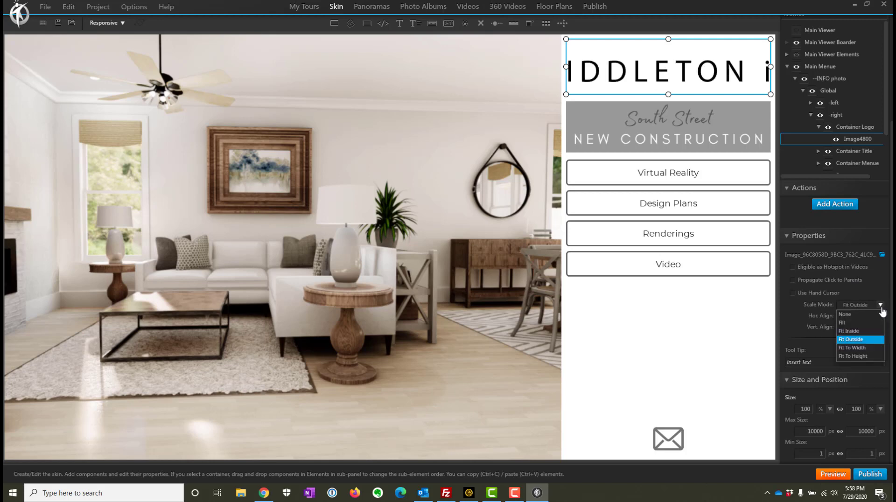
click(865, 348)
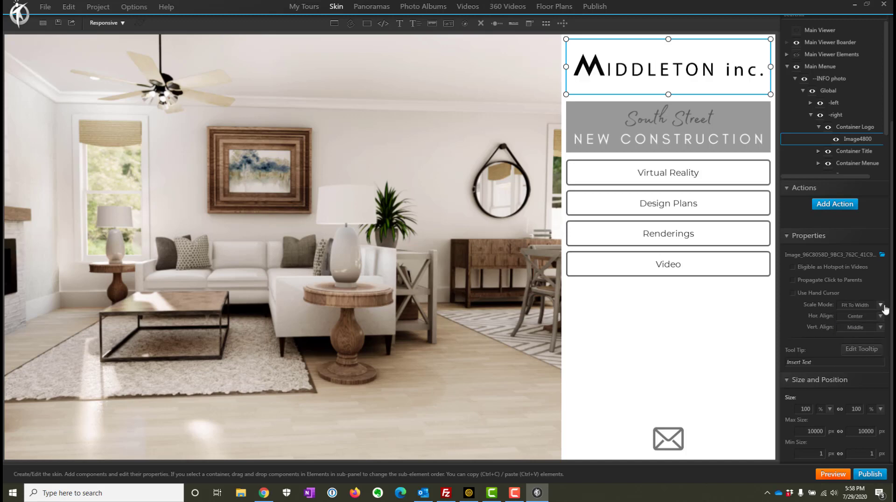
Select the South Street title image in the Main Menue, switch to Chrome and open the Project Titles design in Canva
click(690, 142)
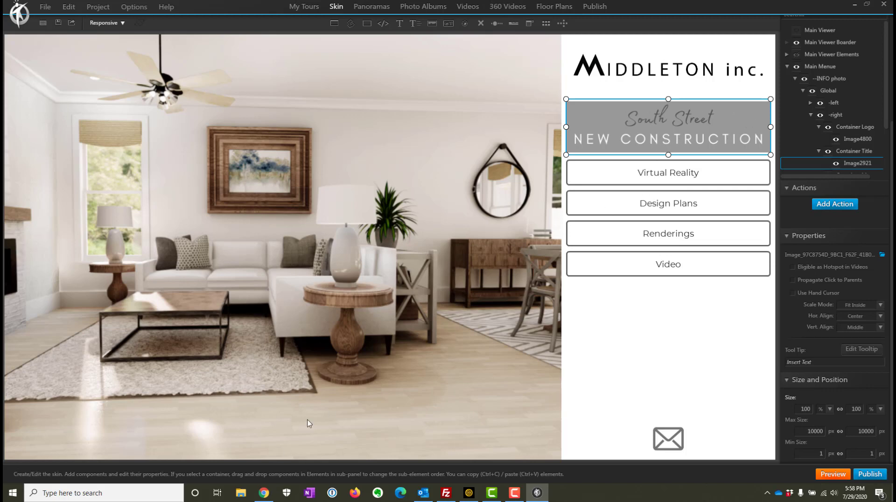
click(266, 493)
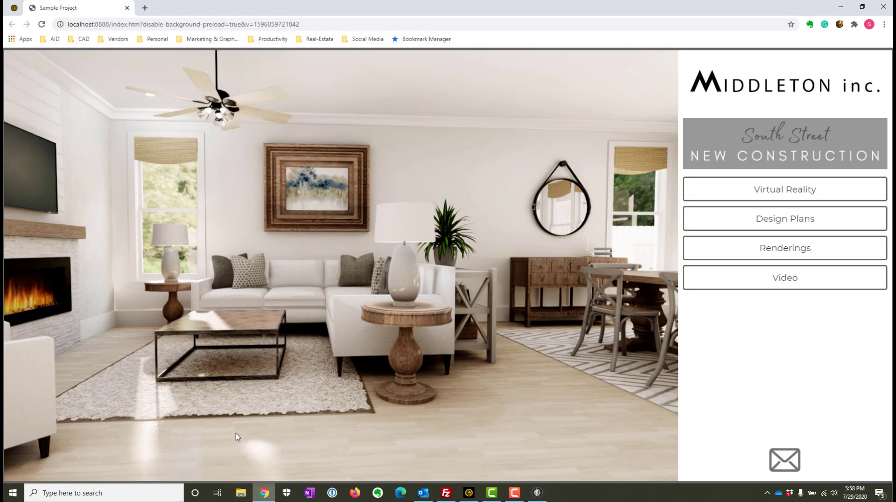
click(52, 39)
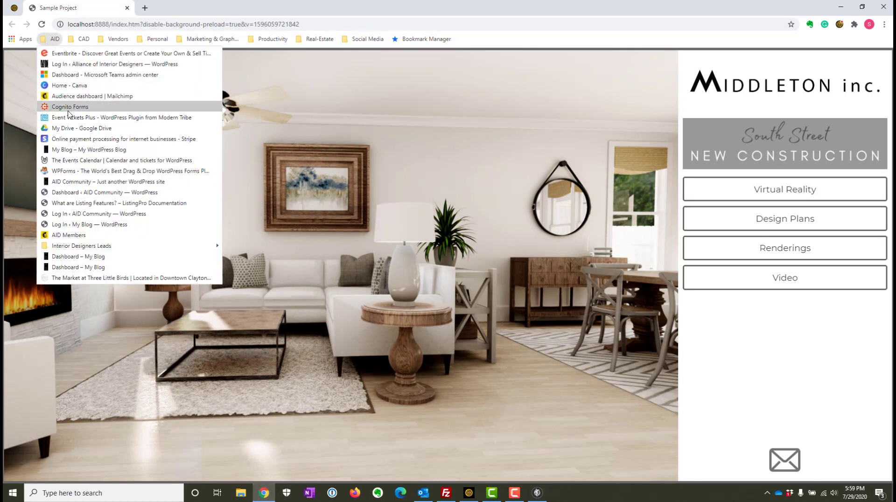
click(68, 86)
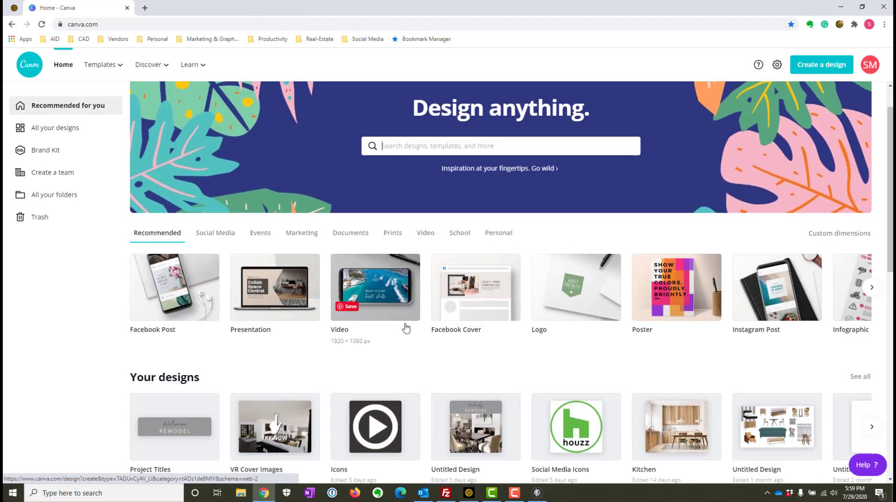
scroll(397, 329, down, 4)
click(152, 291)
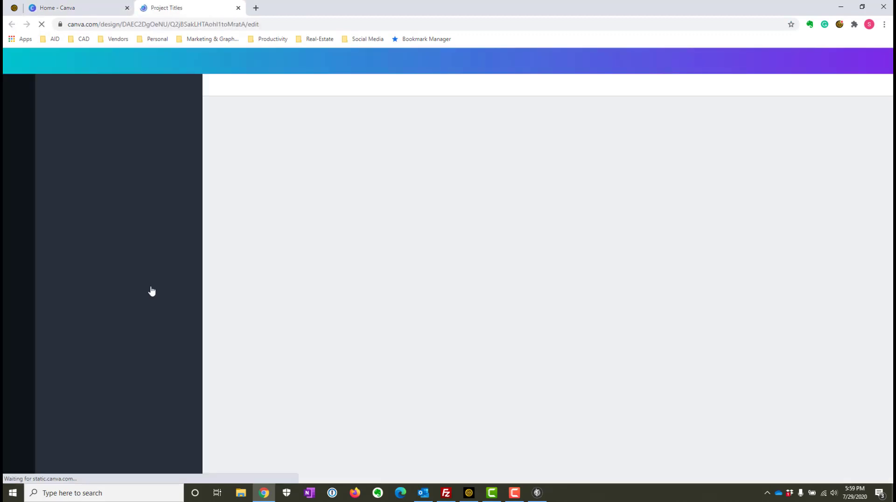
Look through the Project Titles pages, duplicate the title on page 10, and return to the tour editor
scroll(460, 304, down, 3)
scroll(459, 303, down, 20)
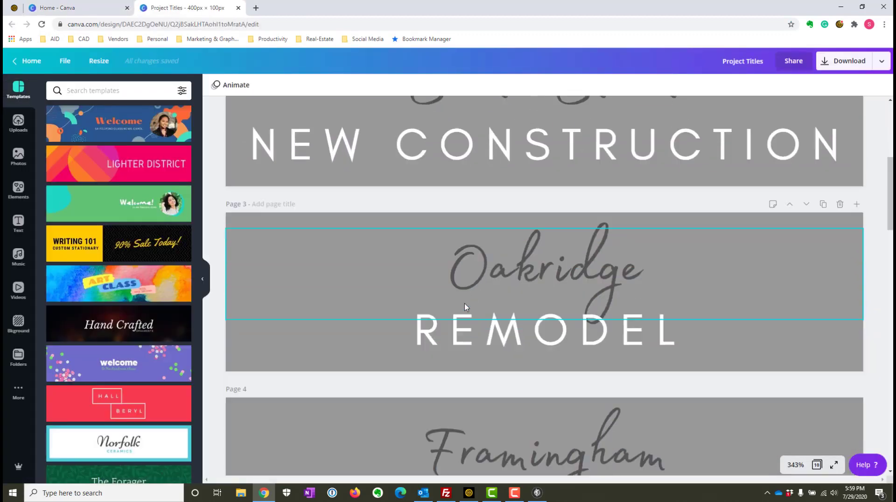
scroll(501, 326, down, 5)
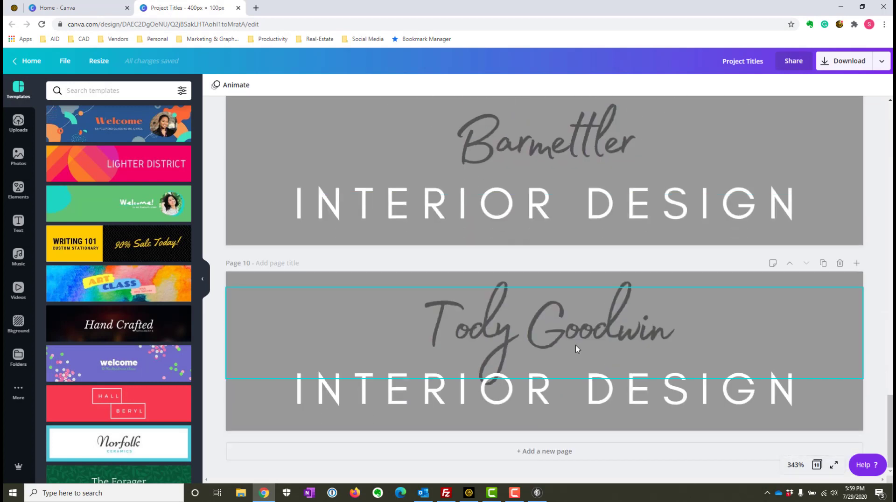
click(823, 263)
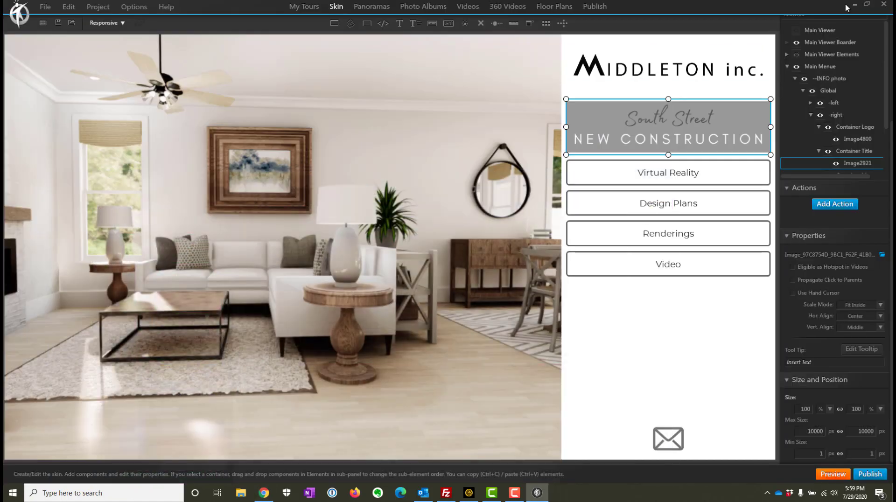
click(841, 7)
Select the Main Menue container and collapse its --INFO photo group in the element list
click(831, 65)
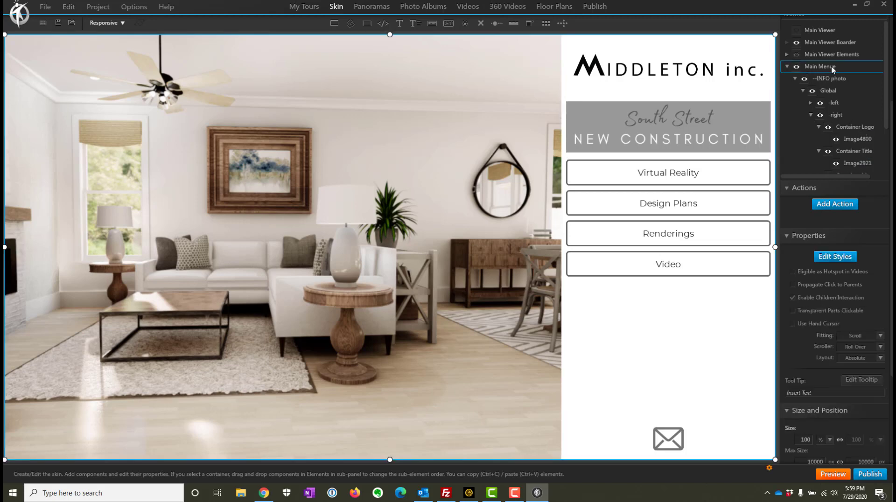
click(795, 79)
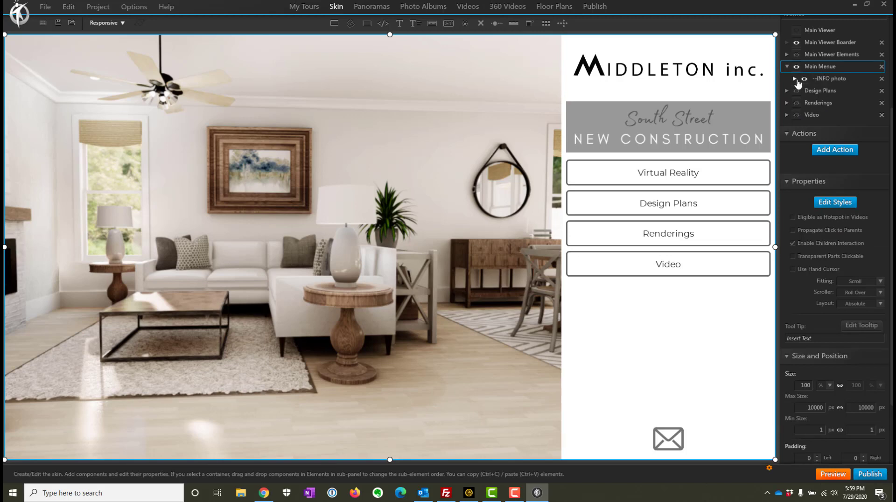
Expand the --INFO photo and Global groups in the Main Menue and delete the living room photo from the -left container
click(795, 79)
click(803, 90)
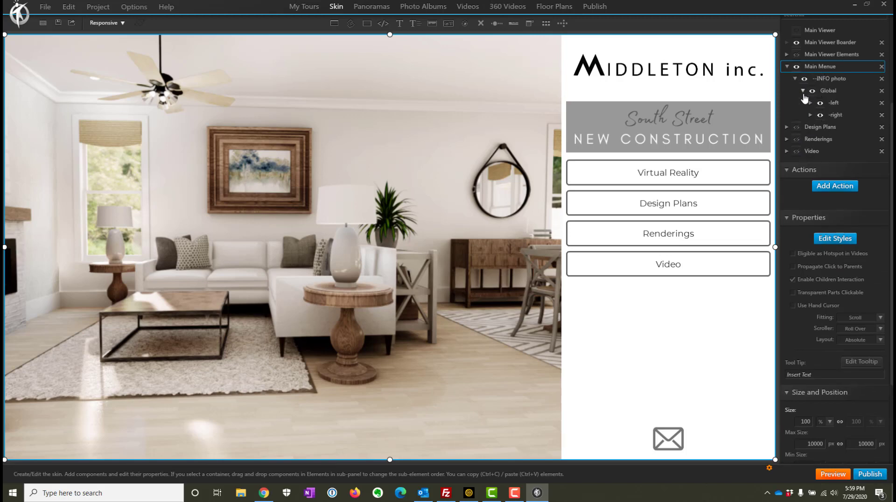
click(837, 105)
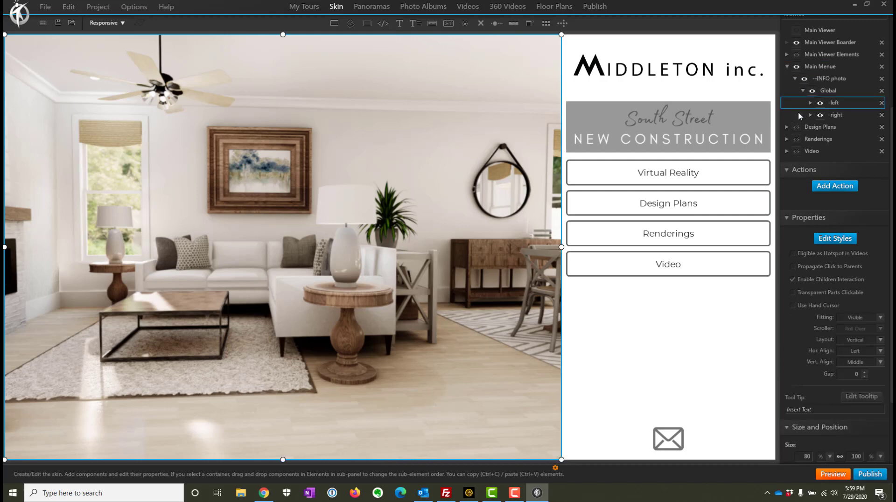
click(468, 145)
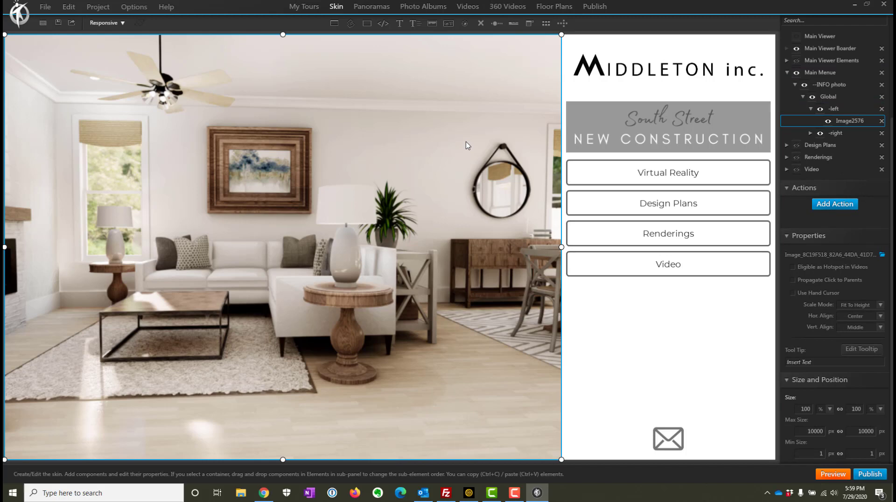
key(Delete)
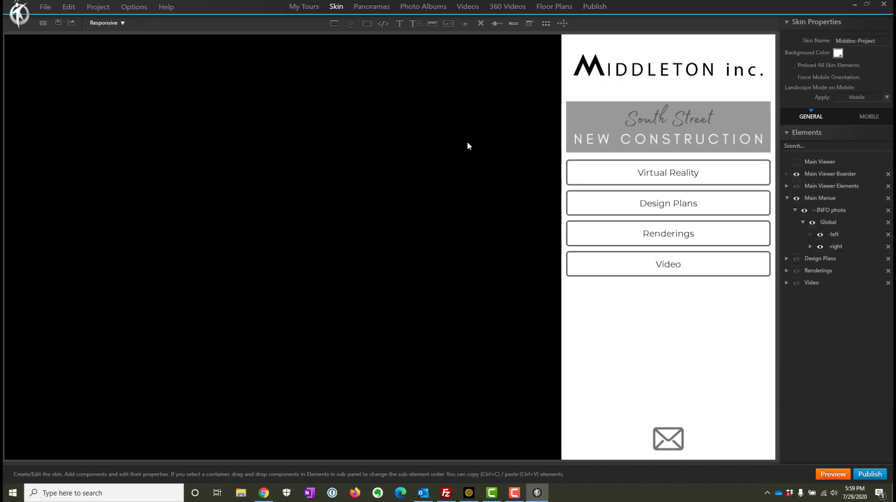
Insert Front Porch.jpg from the Farely project's Renderings folder into the -left container and close the calendar reminder
click(432, 24)
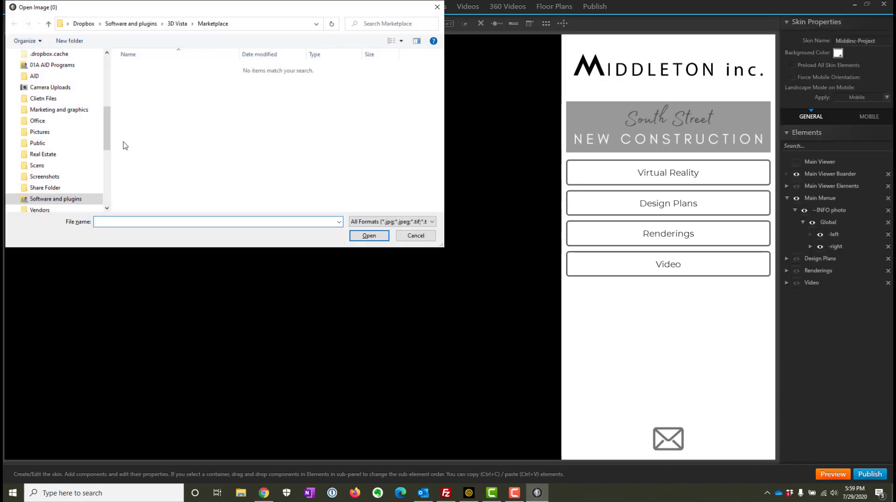
scroll(56, 149, up, 1)
scroll(57, 148, up, 1)
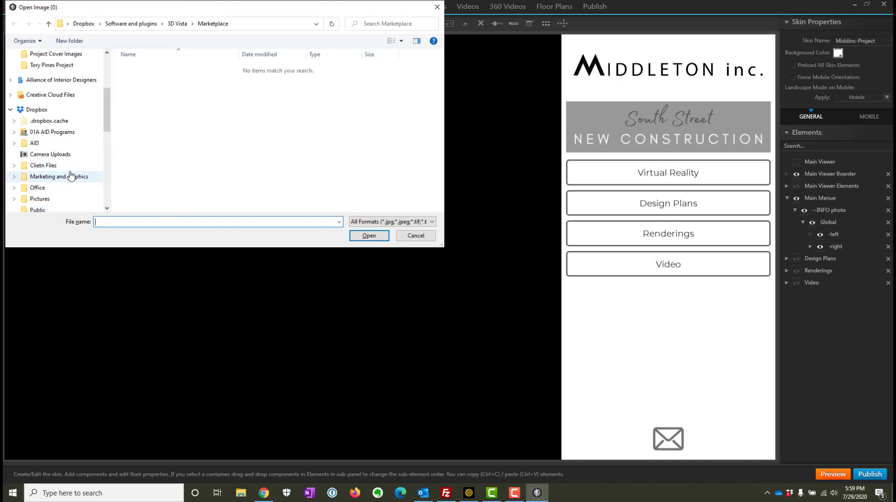
scroll(70, 175, down, 2)
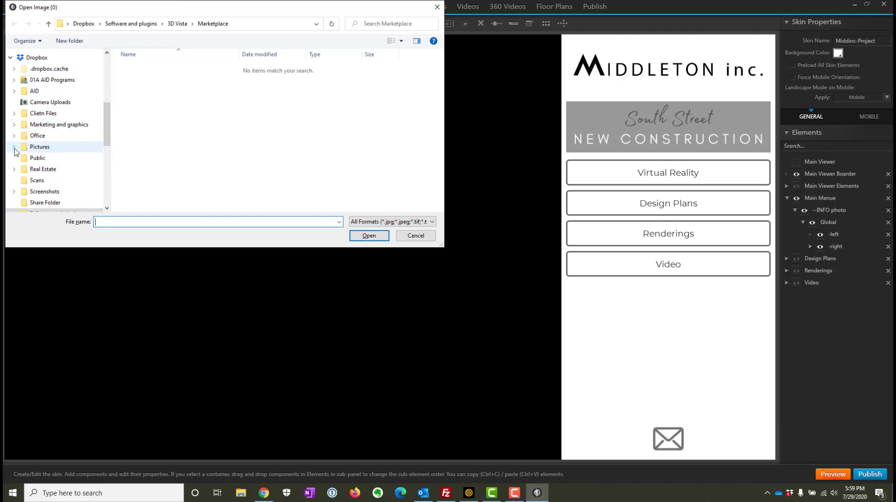
scroll(28, 142, up, 4)
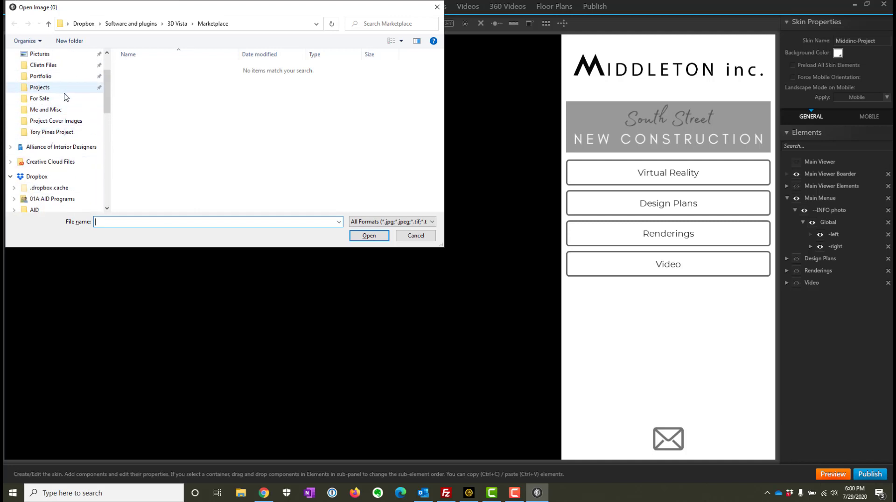
click(60, 80)
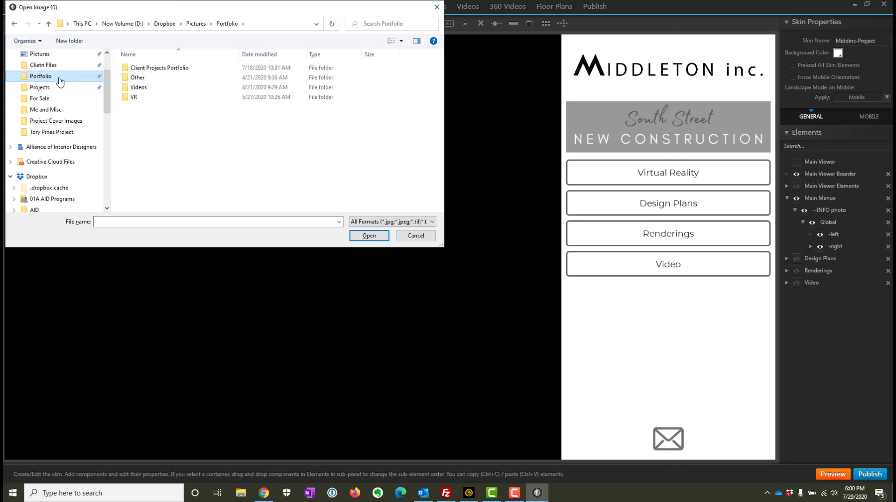
click(64, 88)
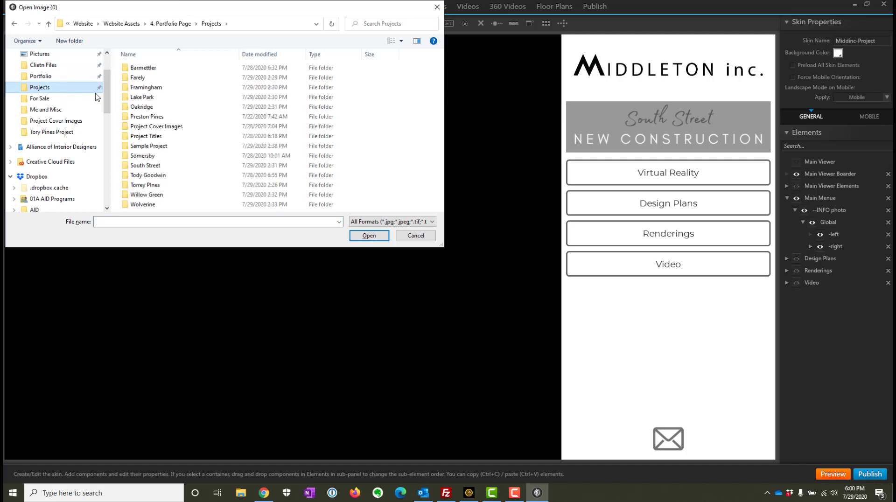
double_click(145, 78)
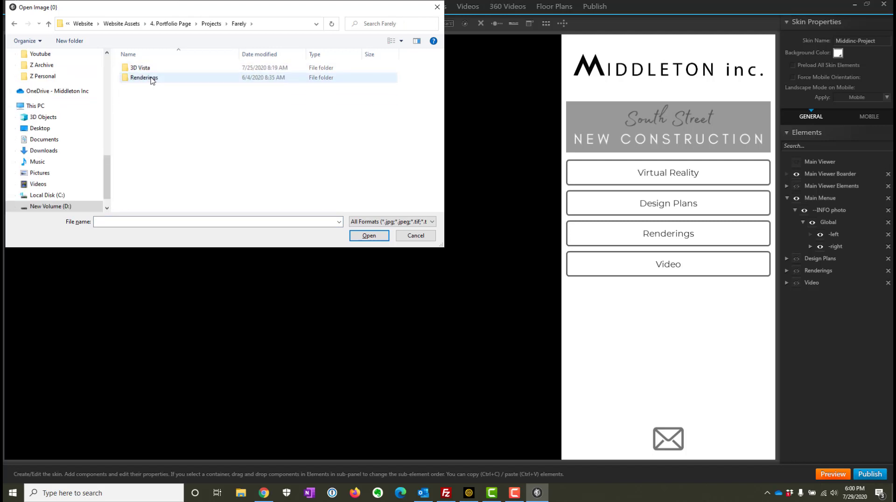
double_click(144, 78)
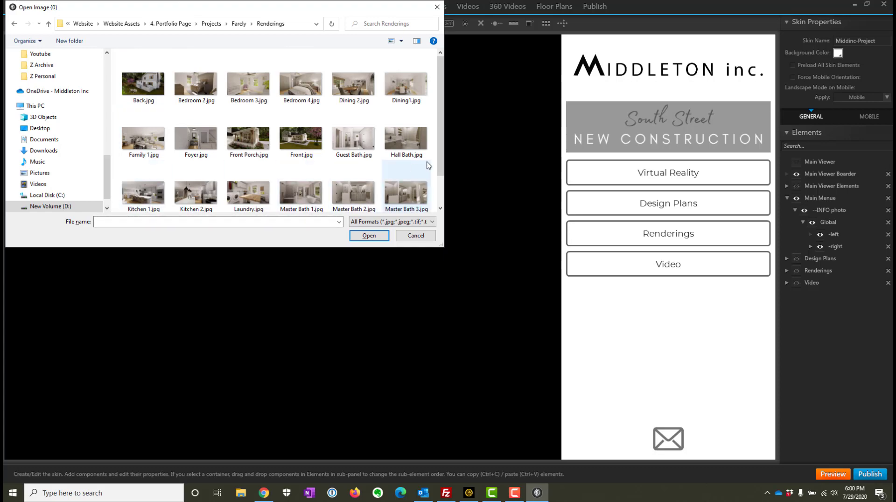
double_click(259, 145)
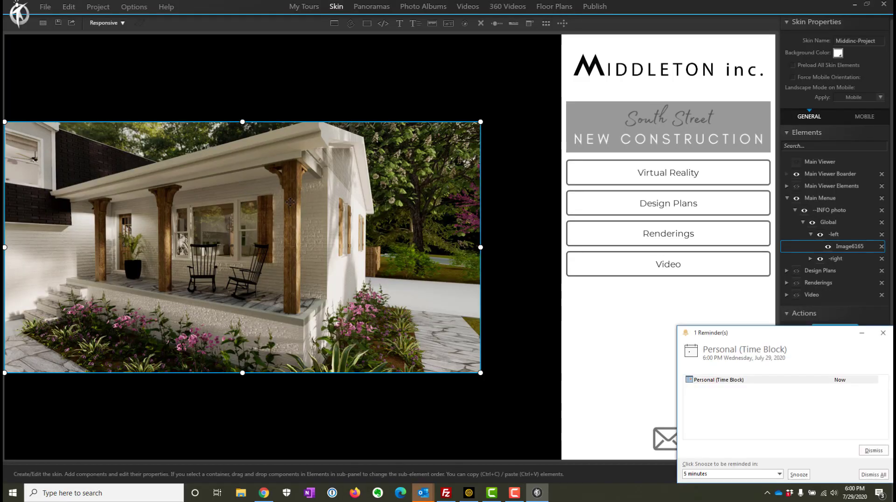
click(883, 332)
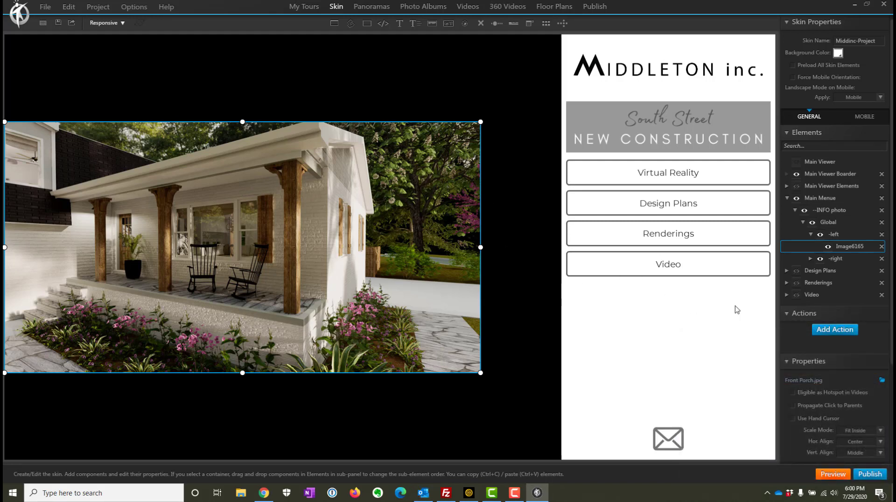
Set the front porch image's size to 100 % by 100 % and its scale mode to Fit Outside
scroll(850, 413, down, 3)
click(854, 409)
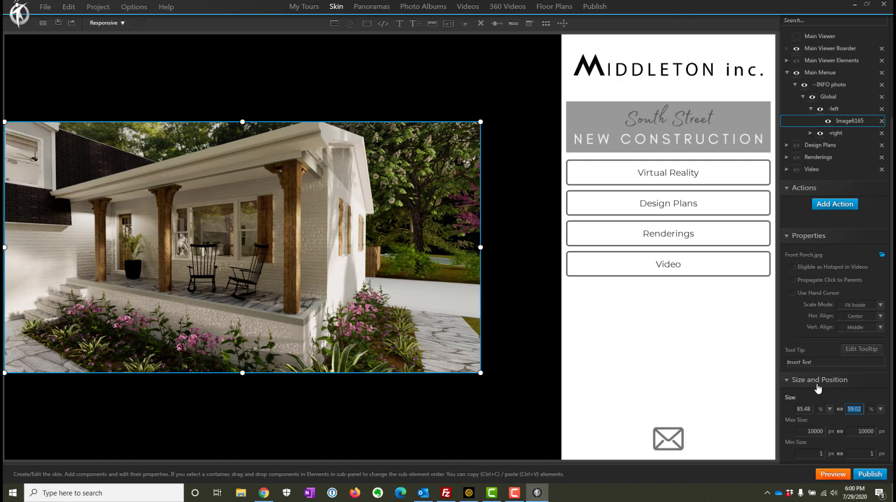
text(1000)
drag(798, 410, 811, 411)
text(100)
click(852, 409)
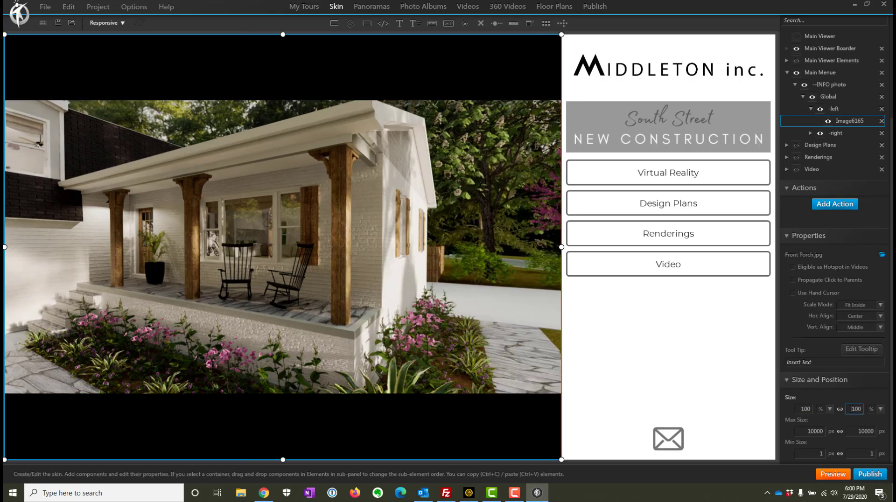
click(879, 306)
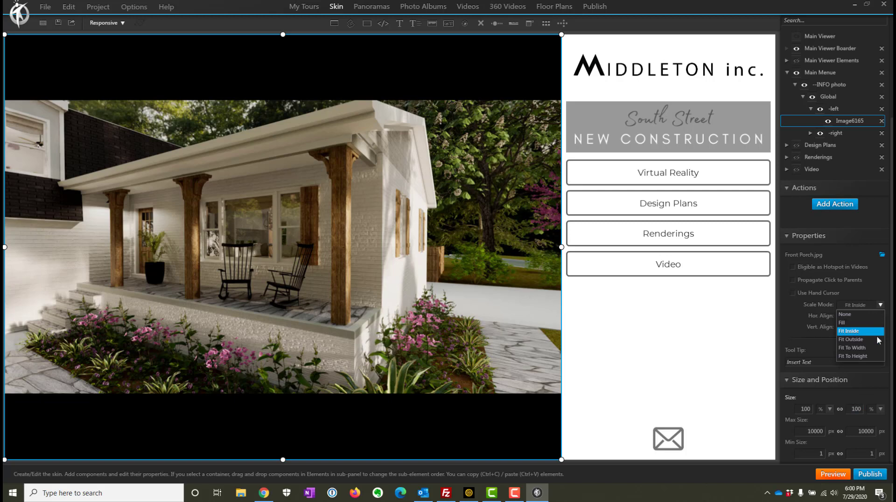
click(870, 338)
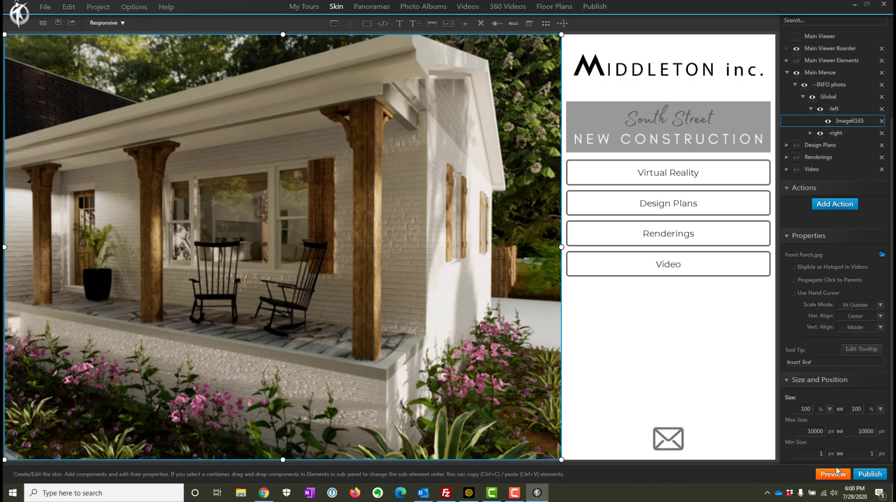
Preview the project in the browser, make its window narrower and wider to check the responsive layout, and close it
click(710, 363)
click(846, 475)
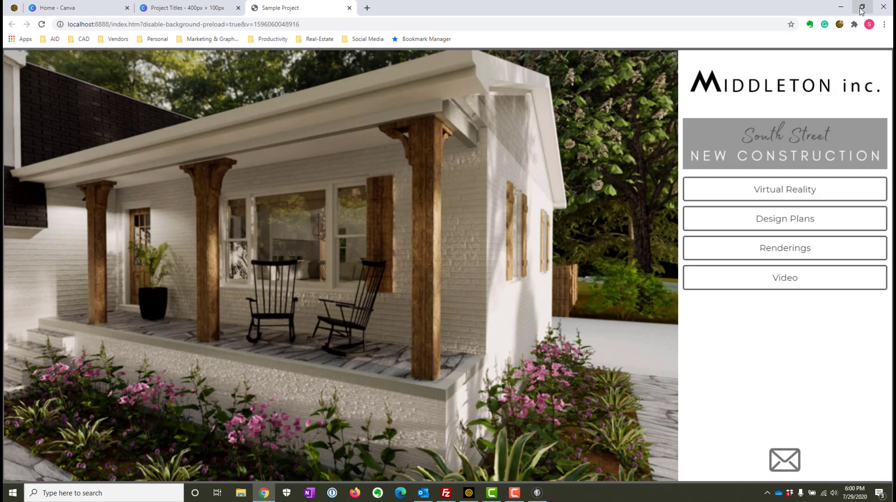
click(862, 7)
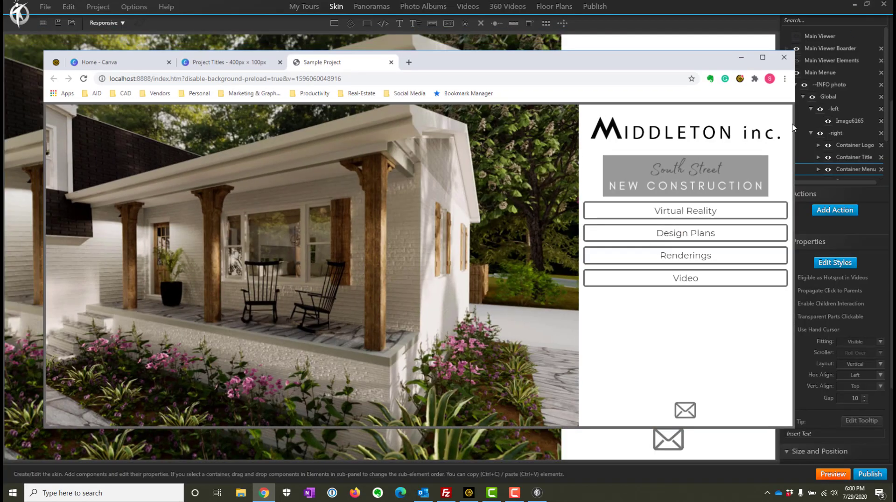
drag(795, 131, 657, 201)
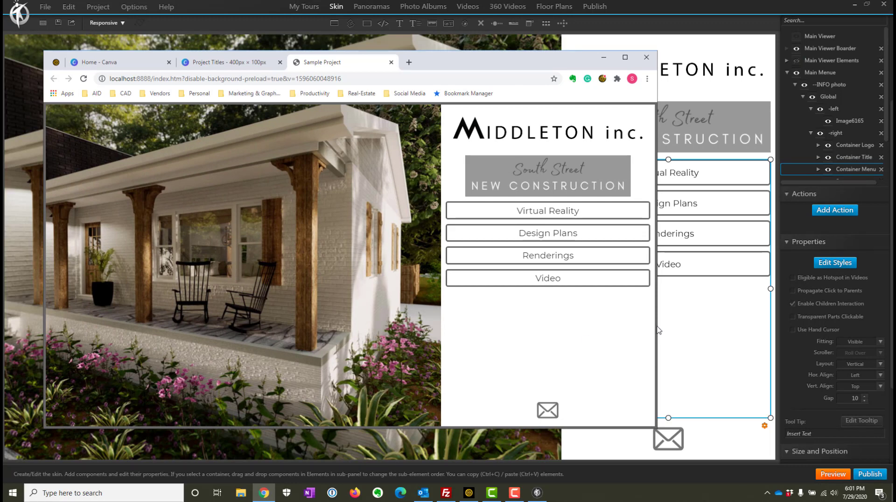
drag(656, 330, 768, 330)
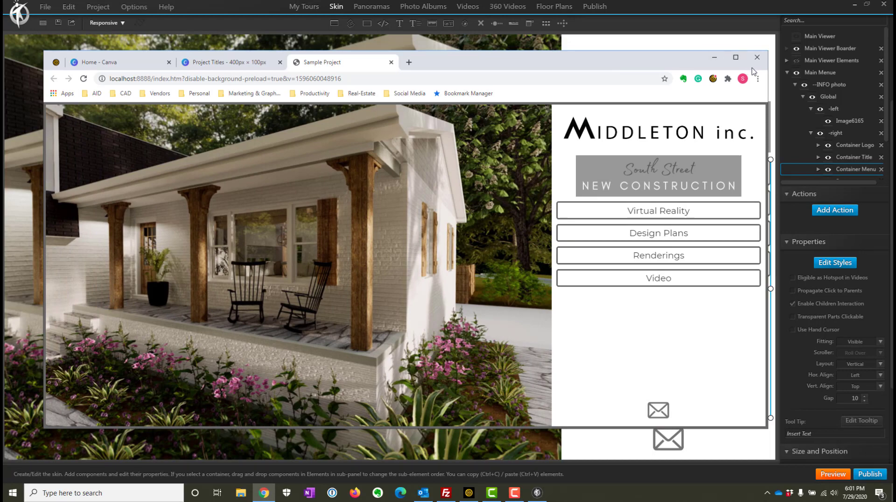
click(757, 57)
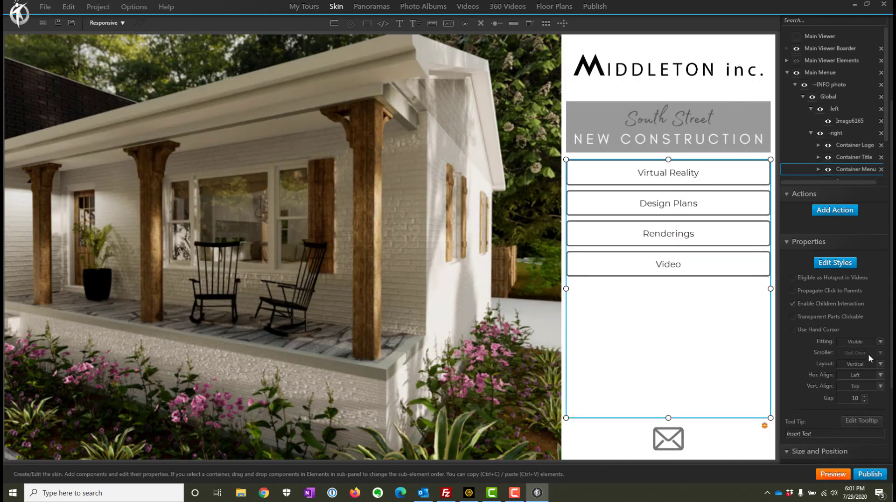
Collapse the Main Menue group in the element list
scroll(871, 369, down, 2)
scroll(866, 367, up, 5)
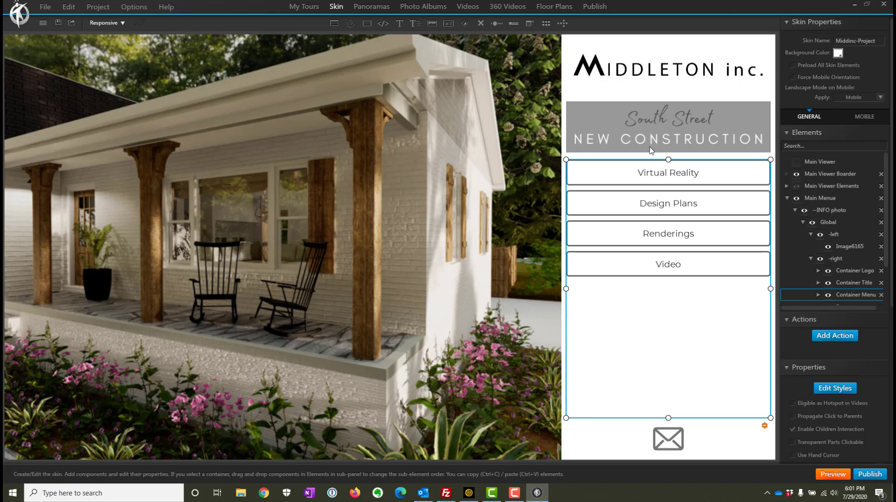
click(787, 199)
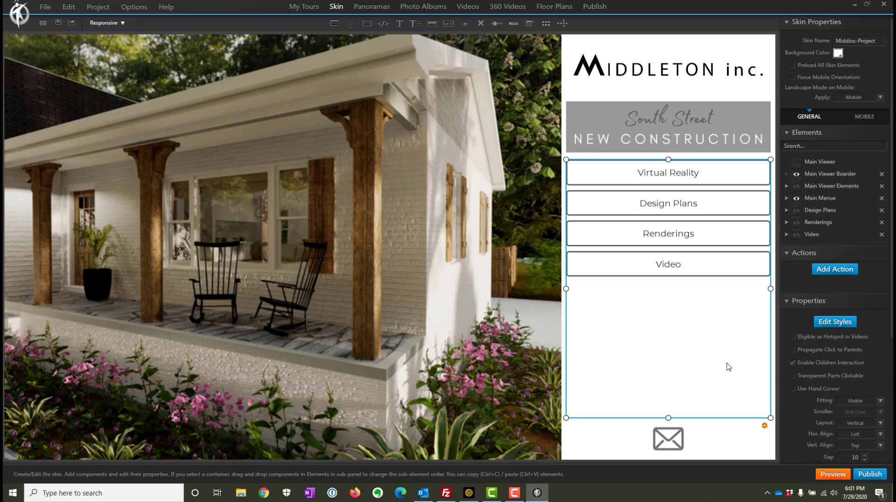
Select the footer's envelope icon, locate it in the element list, and switch its start visibility off and on again
click(668, 442)
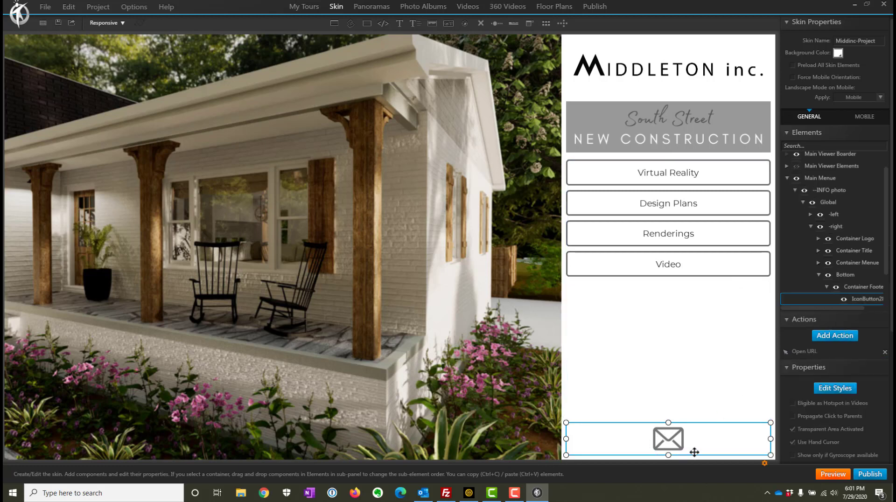
scroll(843, 287, down, 1)
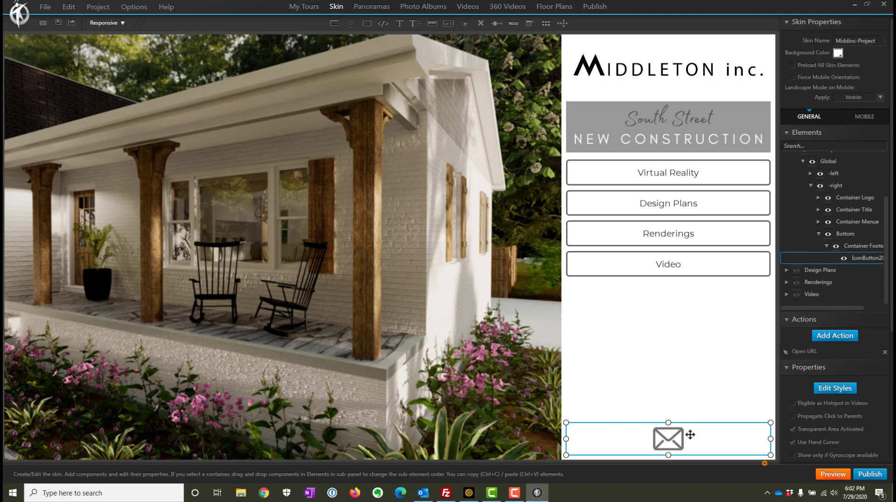
click(844, 258)
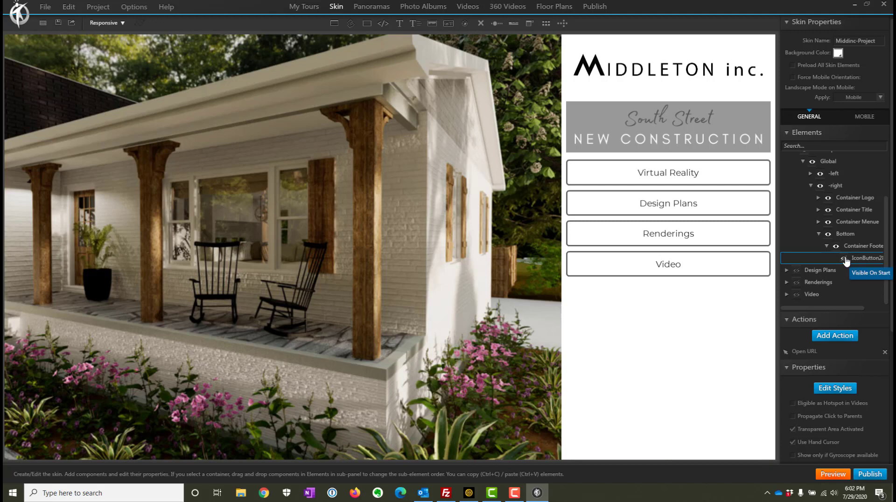
click(845, 258)
click(804, 353)
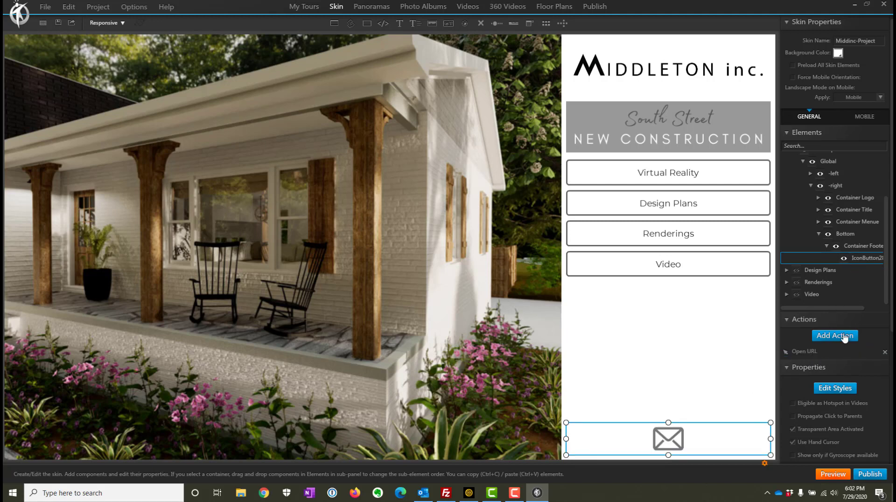
click(885, 352)
click(835, 336)
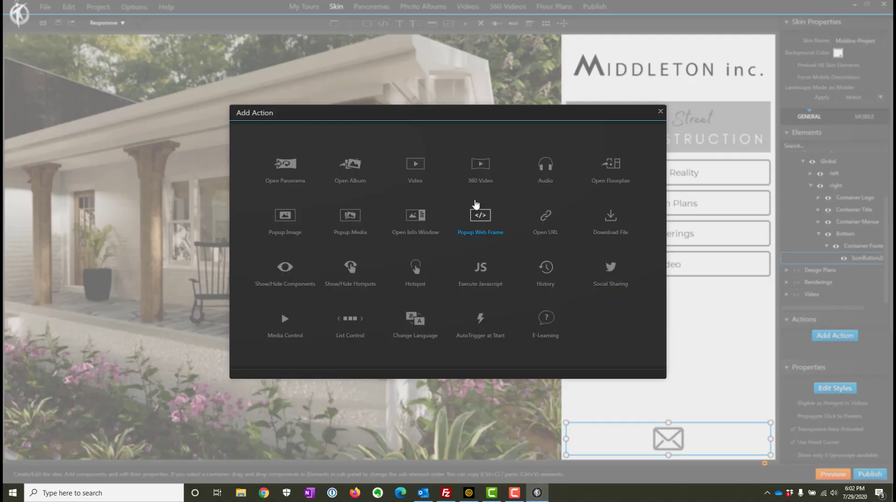
click(546, 224)
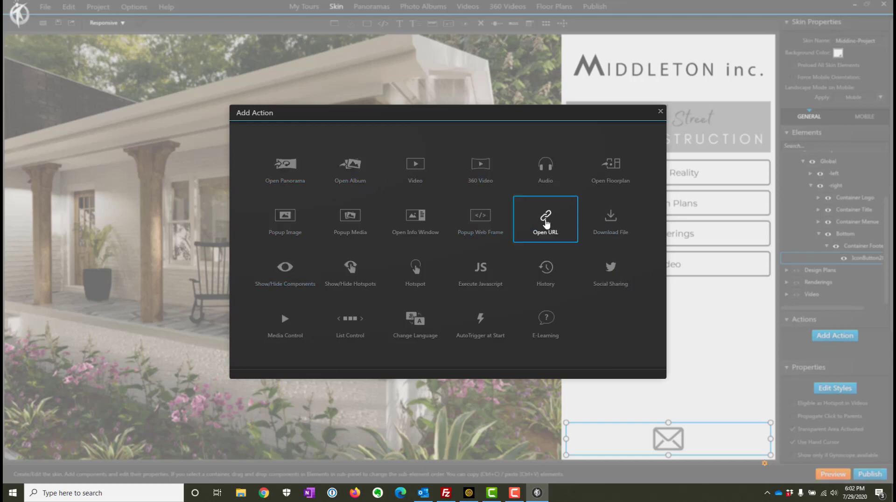
click(546, 223)
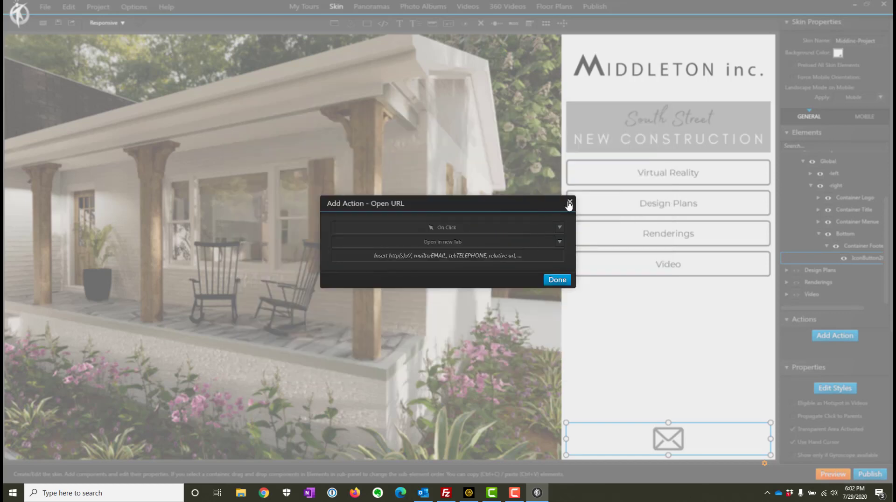
click(485, 256)
text(htt)
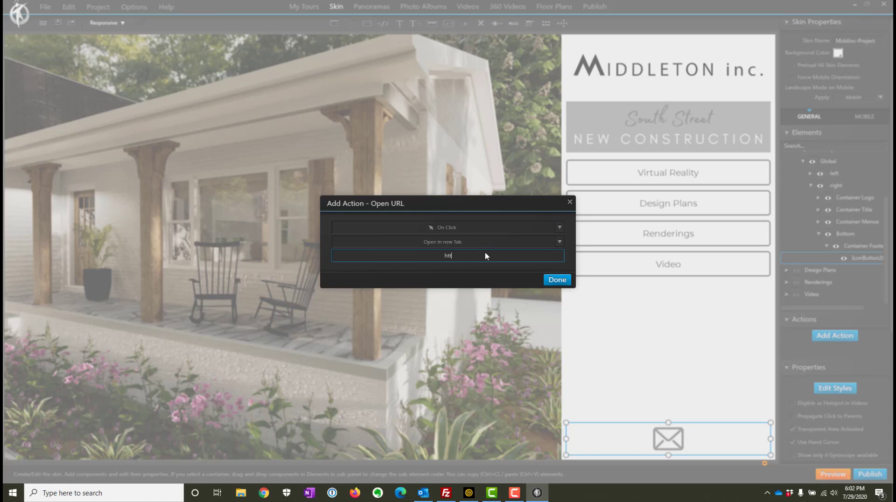
text(p://www.middinc.com)
click(556, 279)
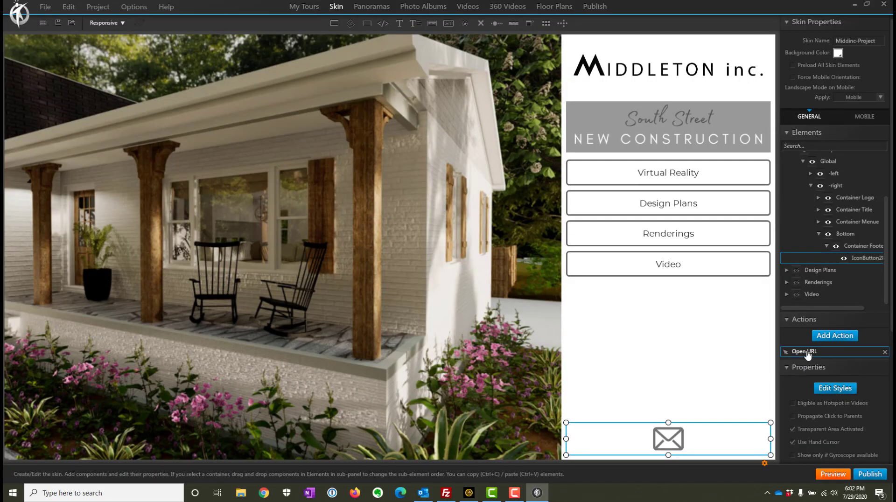
click(657, 57)
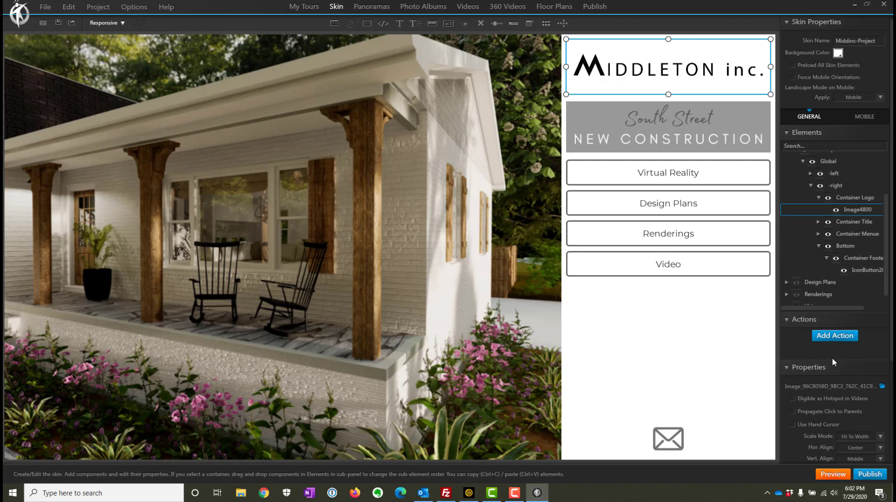
click(674, 443)
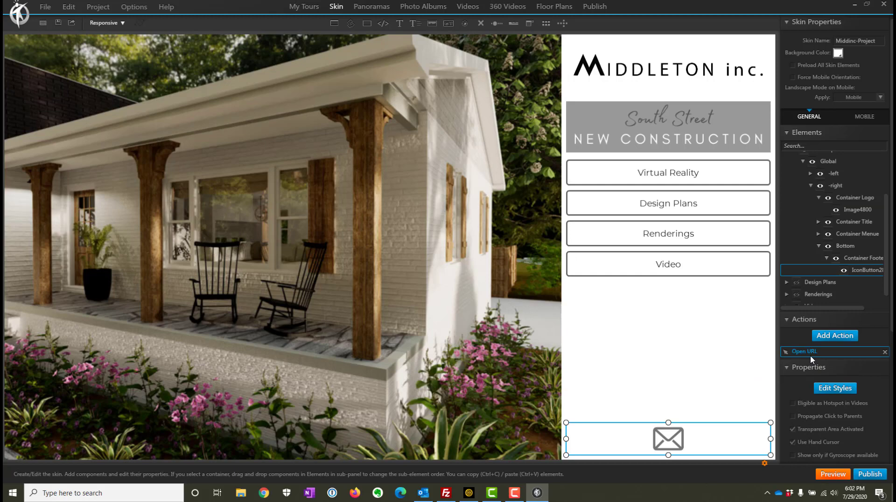
double_click(811, 354)
click(491, 256)
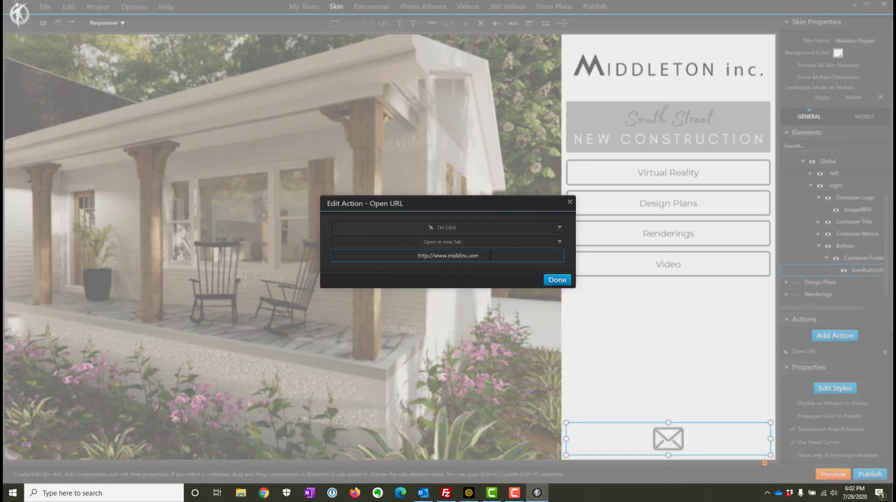
text(/contact)
click(569, 282)
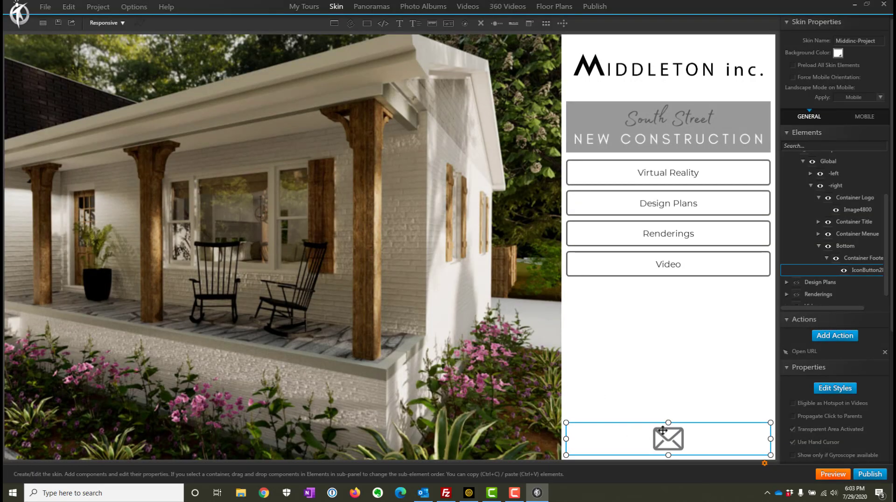
Select the menu button container and collapse the Main Menue group to view the top-level elements
click(743, 280)
scroll(832, 189, up, 2)
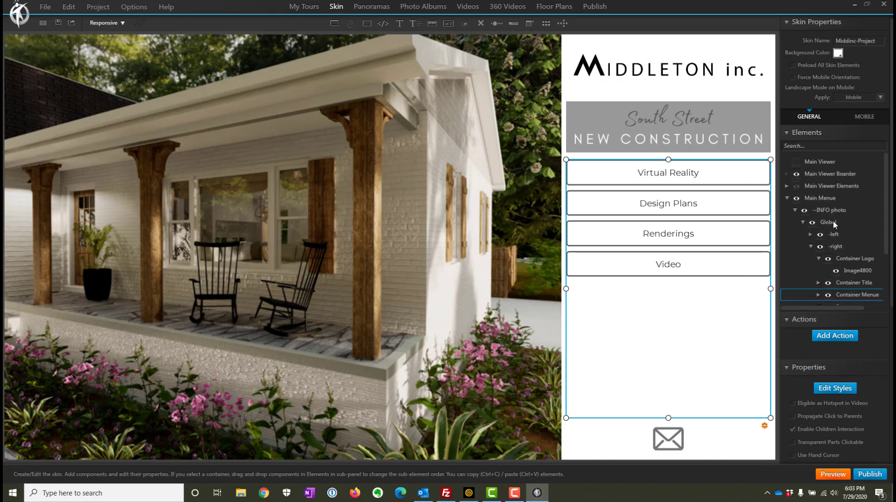
click(787, 198)
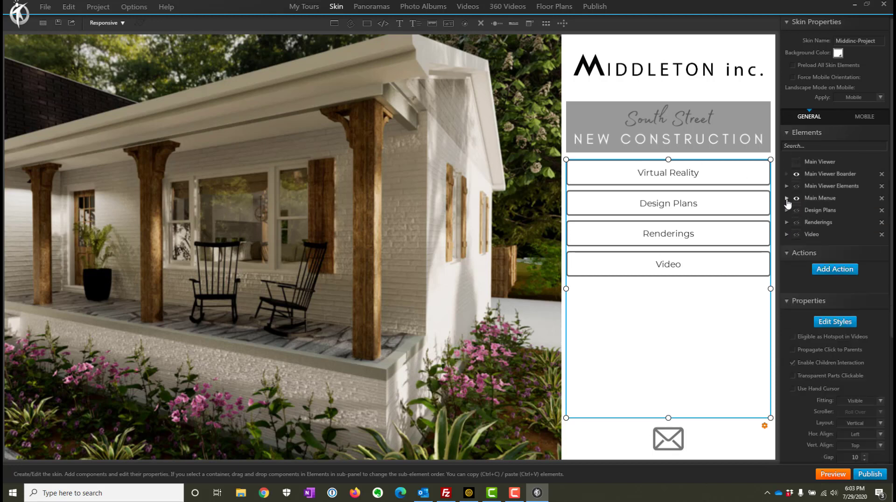
Change the label of the Virtual Reality menu button to Virtual Tour and close its style settings
click(693, 178)
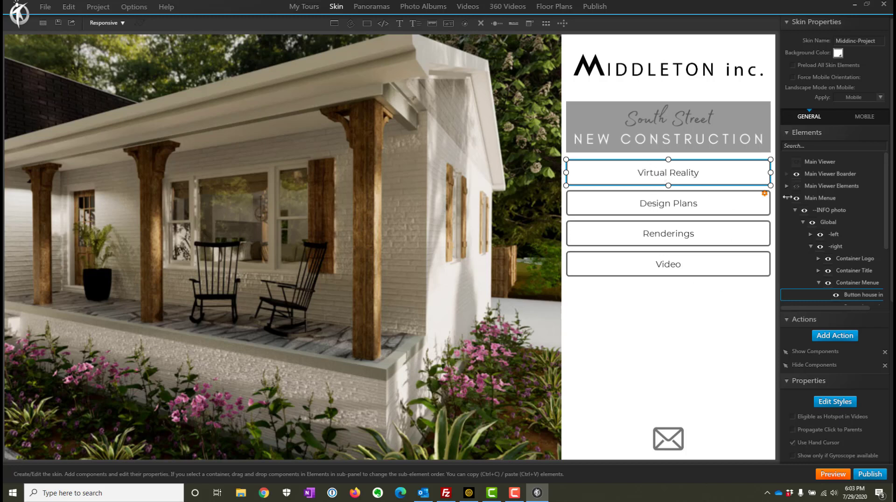
click(829, 402)
click(371, 318)
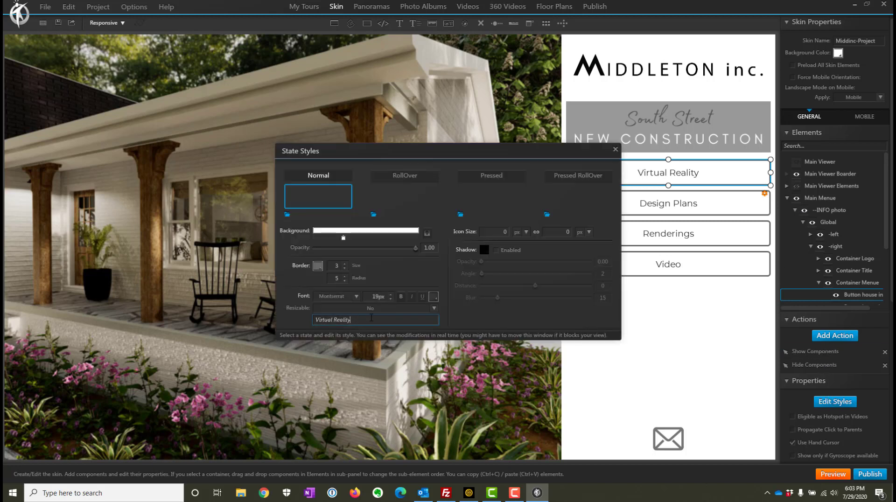
key(BackSpace)
key(BackSpace)
key(BackSpace)
key(BackSpace)
key(BackSpace)
key(BackSpace)
key(BackSpace)
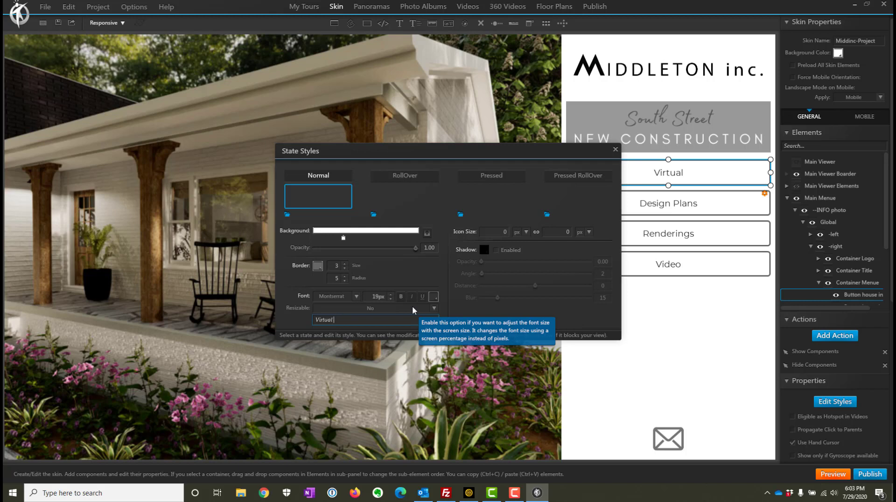
text(Tour)
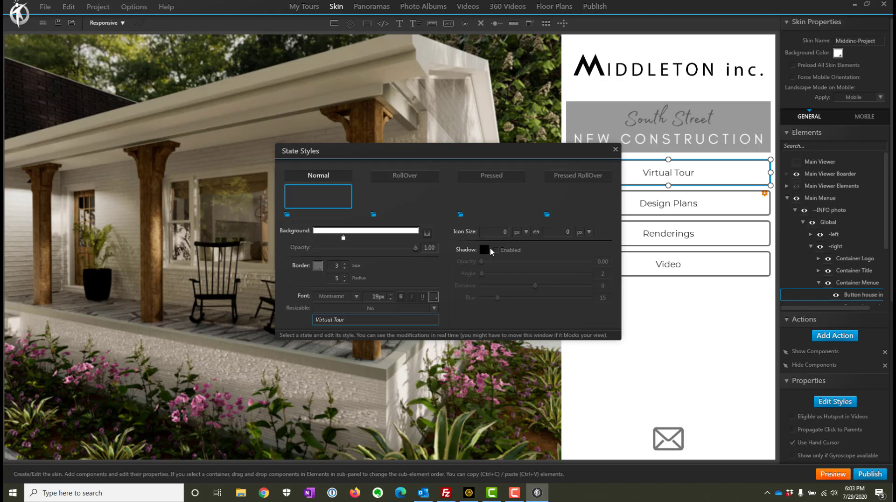
click(616, 150)
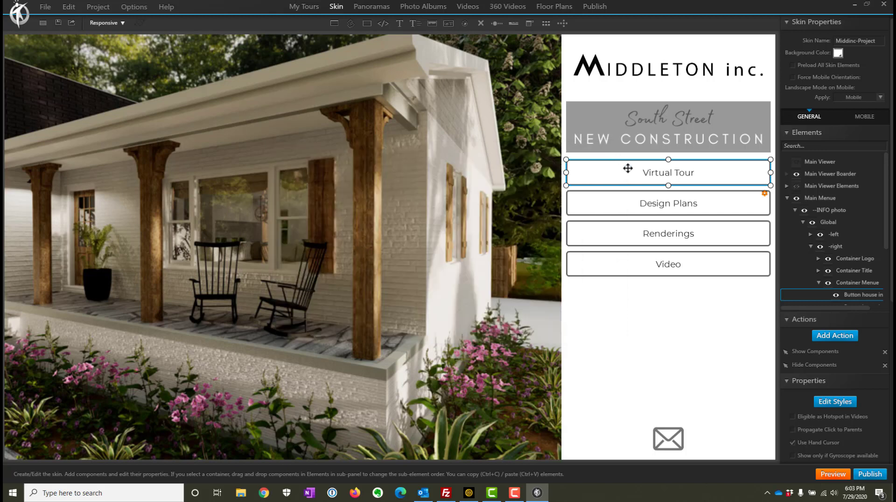
Select the Design Plans menu button and locate the matching Design Plans container among the top-level elements
click(655, 208)
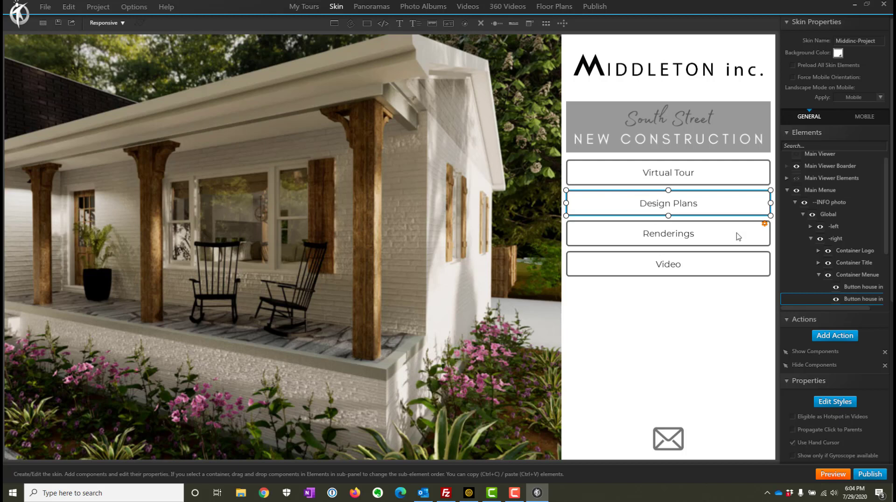
scroll(860, 251, up, 1)
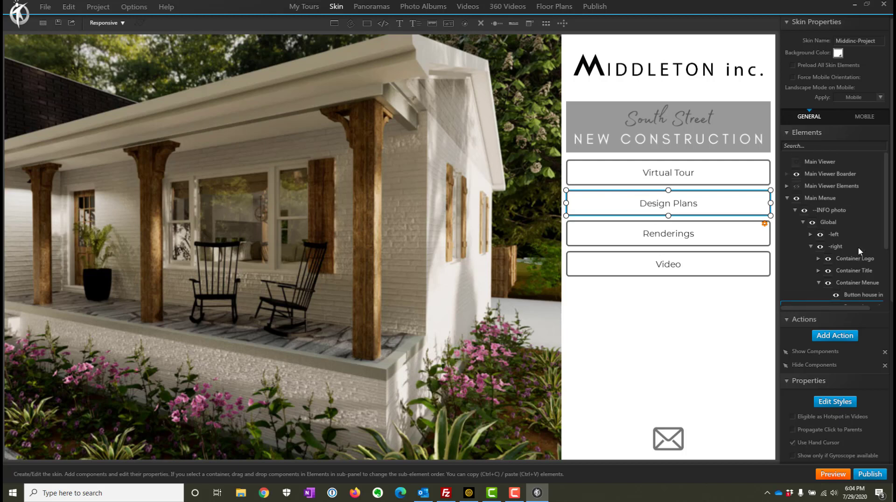
click(788, 200)
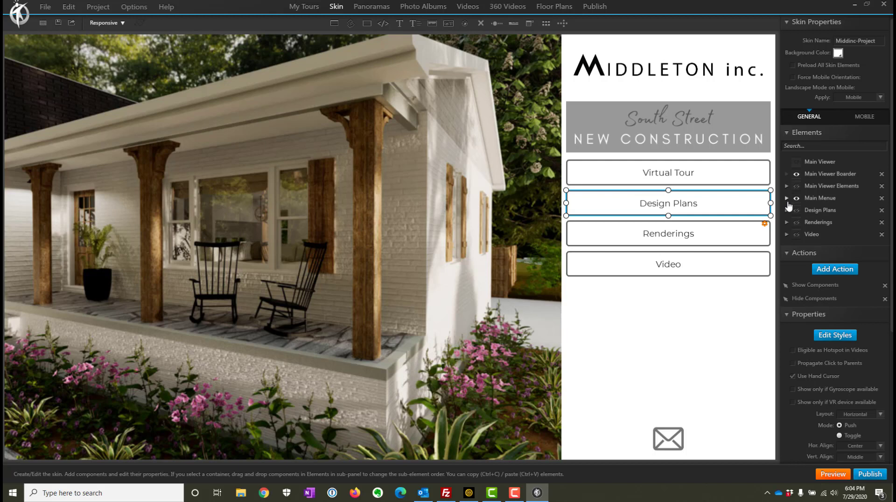
click(820, 211)
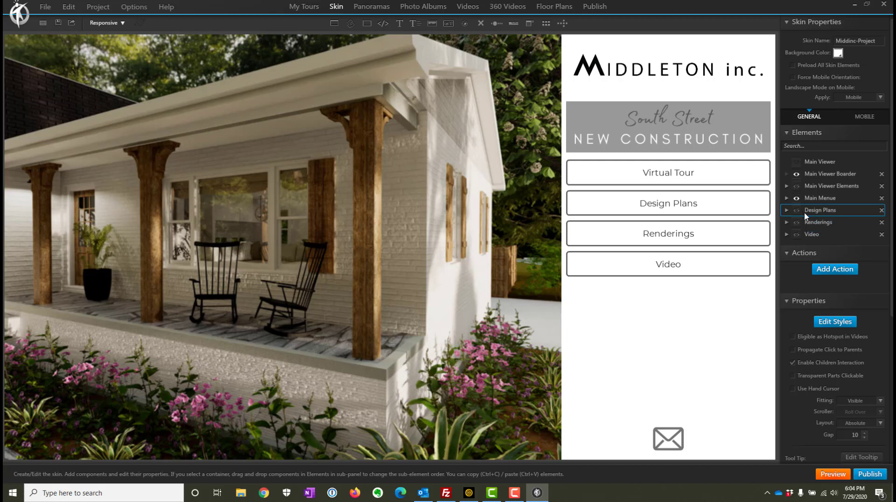
Change the label of the Design Plans menu button to Floorplans and close its style settings
click(680, 206)
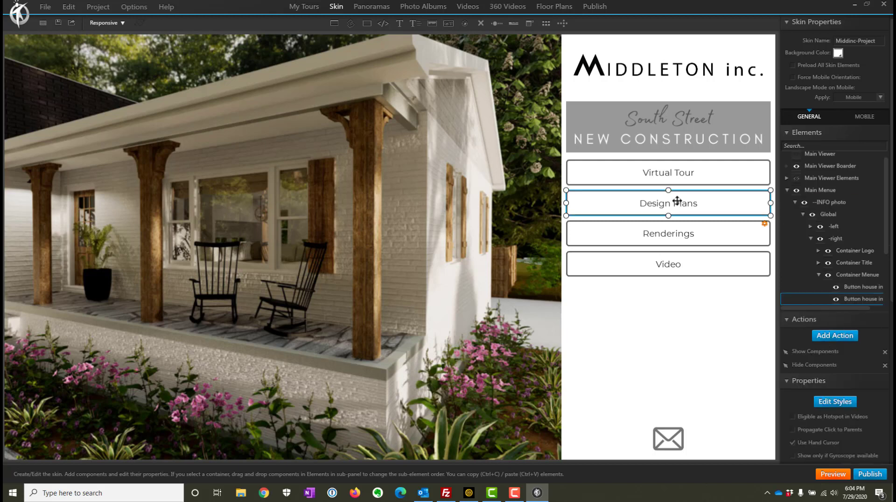
click(834, 402)
drag(348, 321, 307, 319)
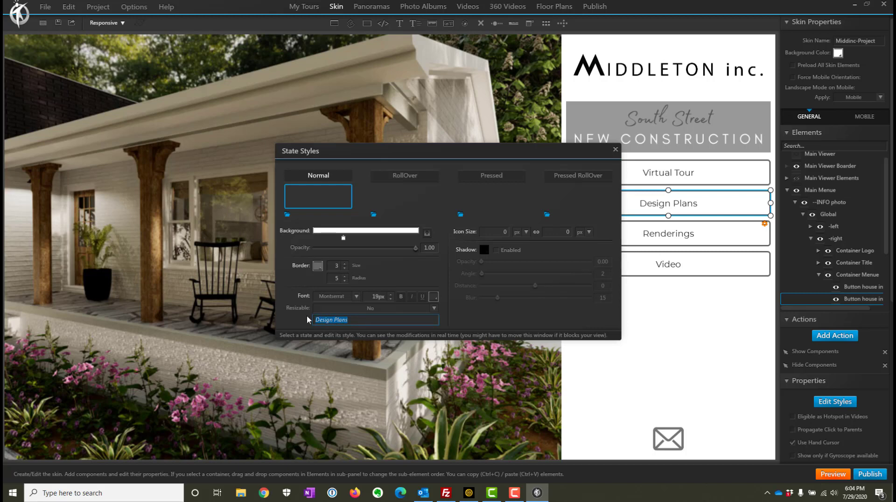
text(Floor)
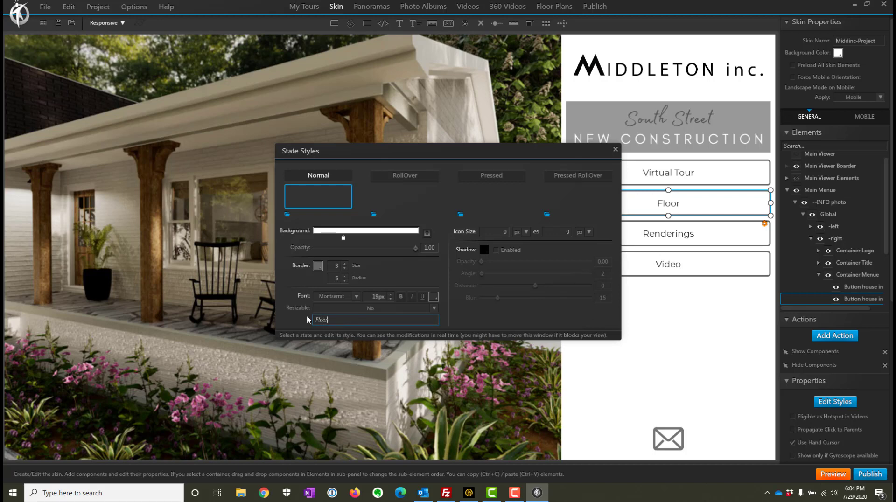
text(plans)
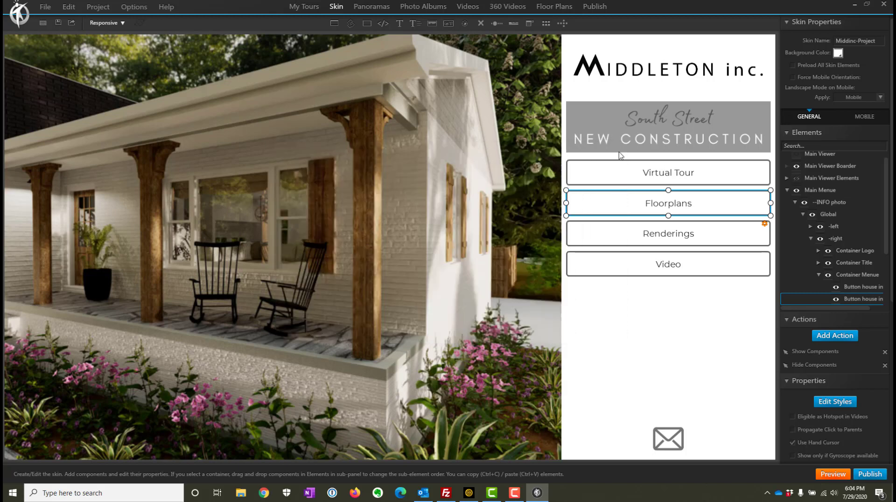
click(615, 149)
Rename the Design Plans container in the element list as Floorplans
scroll(831, 282, down, 5)
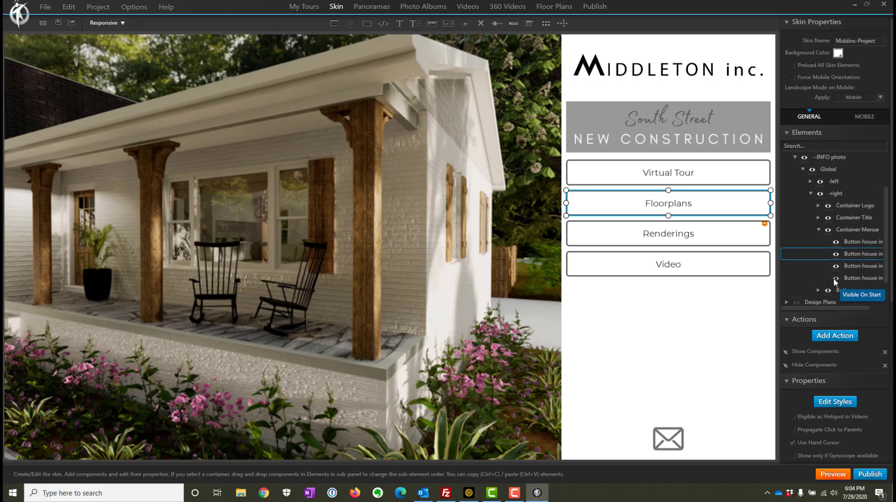
click(815, 276)
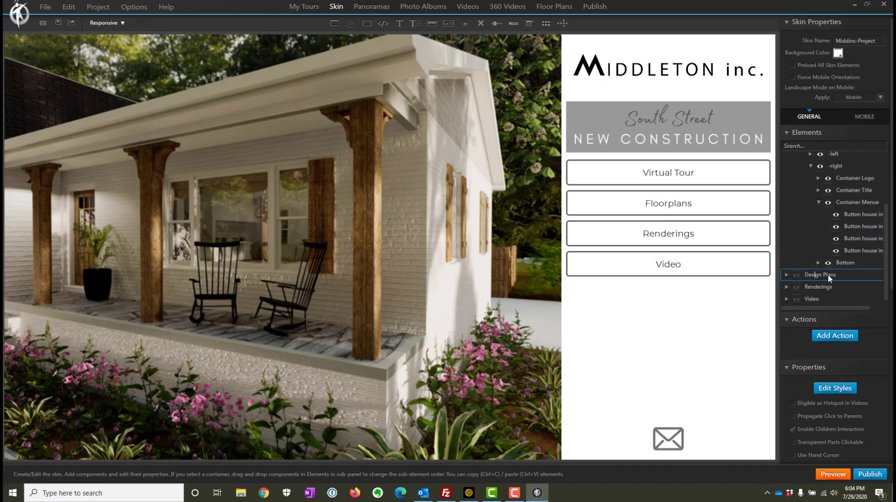
double_click(816, 273)
text(Floorp)
key(Return)
Collapse the Main Menue group, hide it on start and make the Floorplans container visible instead
click(700, 203)
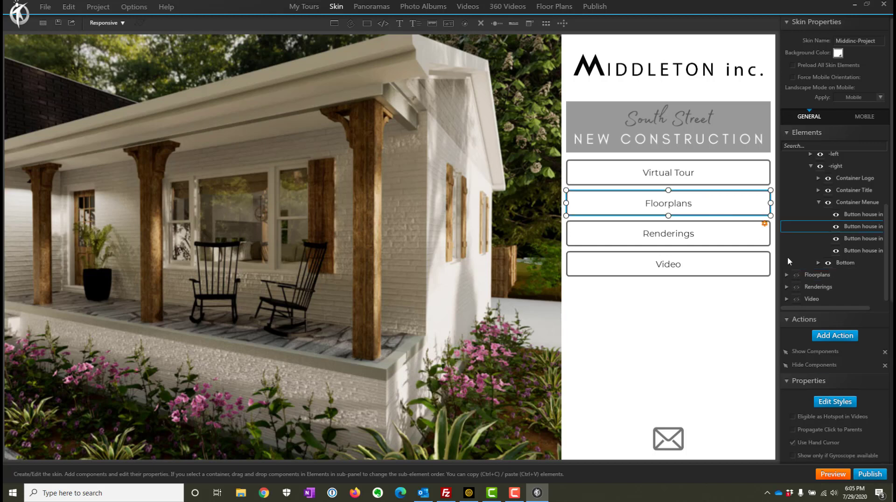
click(814, 275)
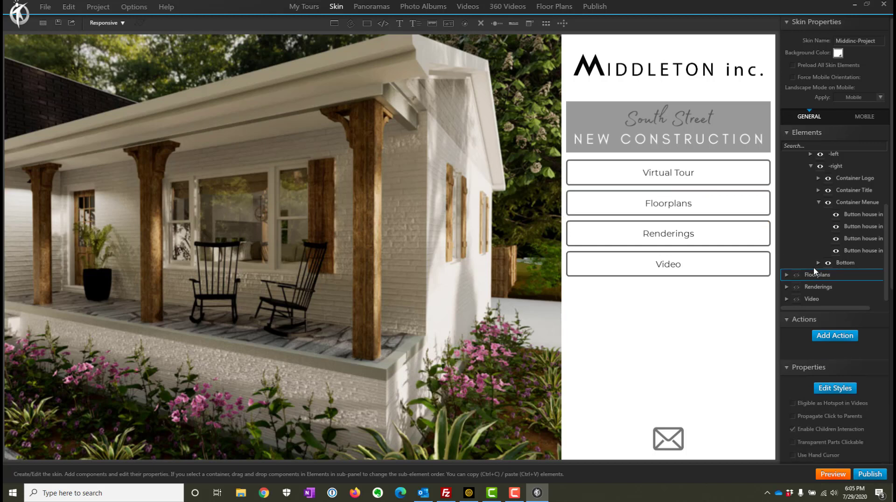
scroll(815, 261, up, 3)
click(787, 198)
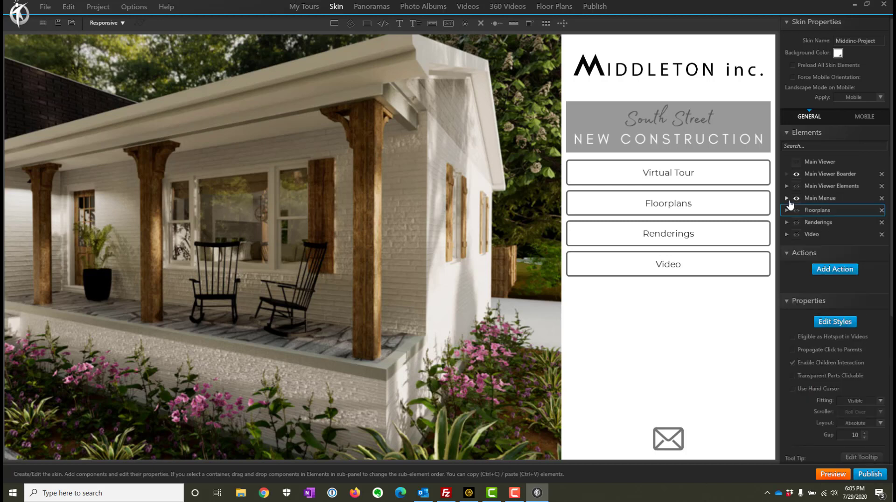
click(797, 199)
click(796, 210)
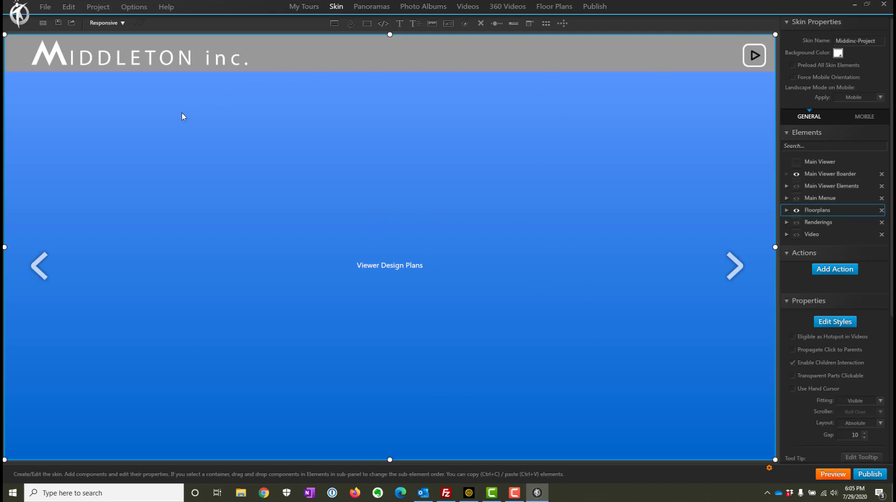
Check the project's photo albums, including Design Plans, and return to the skin layout
click(430, 9)
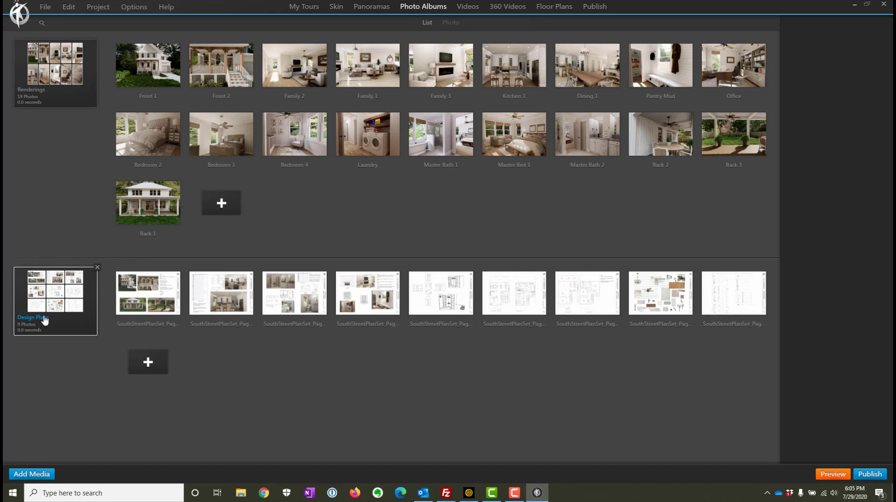
click(315, 9)
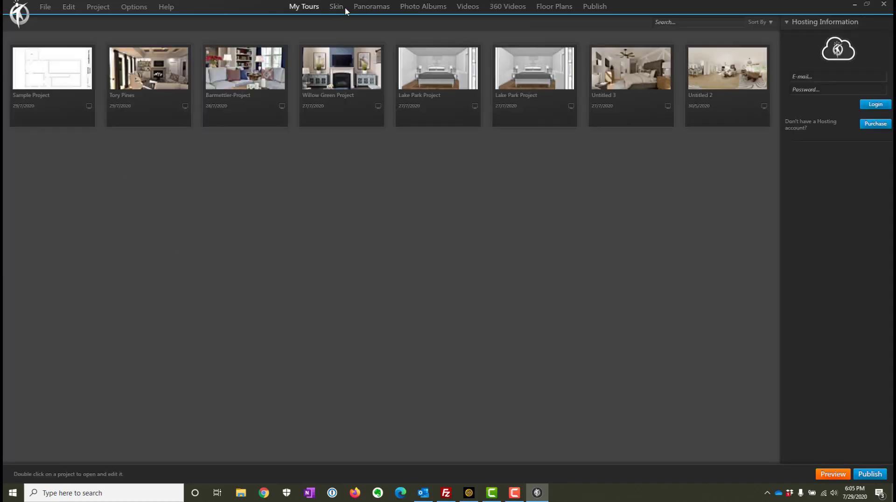
click(335, 7)
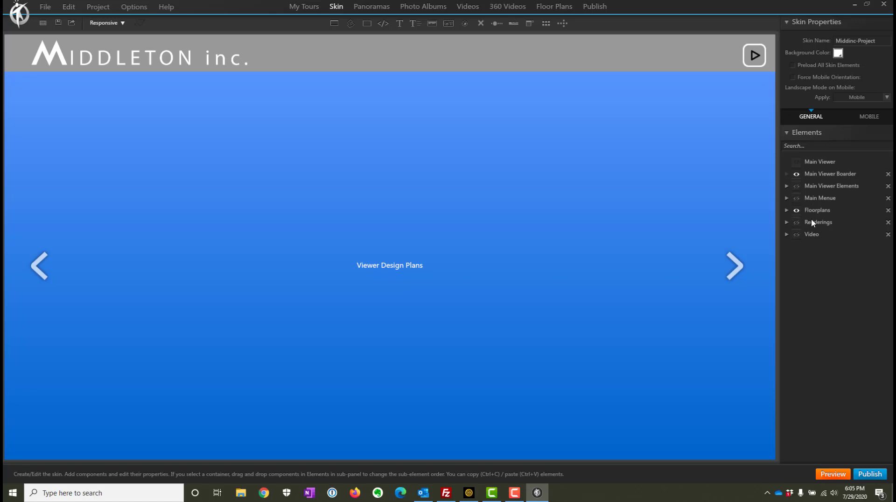
Expand the Floorplans container through Global to its -Lower Container and select the Viewer Design Plans element
click(787, 211)
click(818, 226)
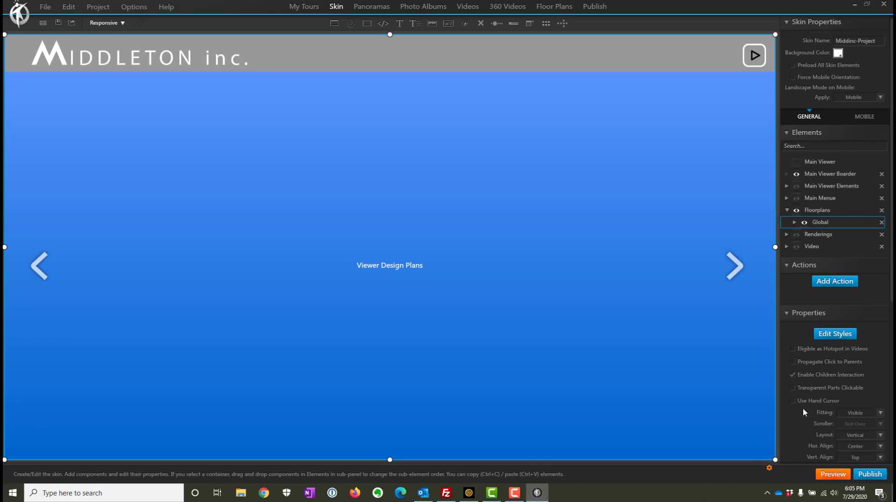
click(795, 224)
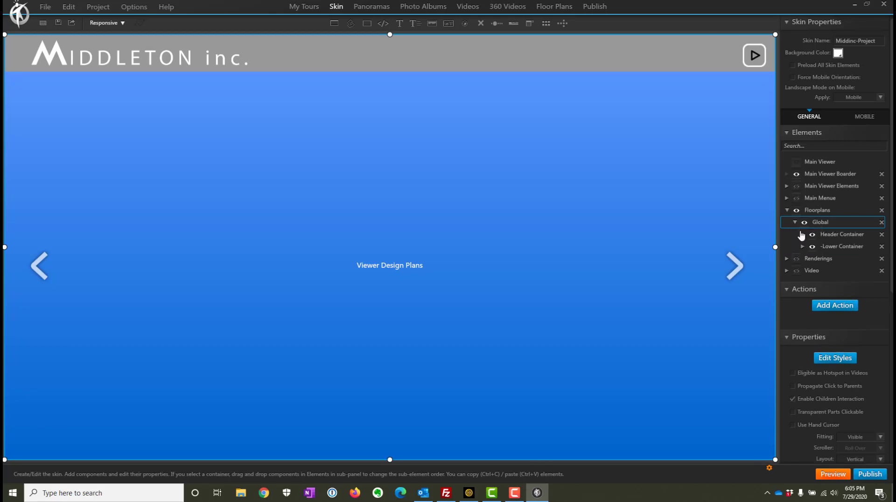
click(839, 236)
click(852, 247)
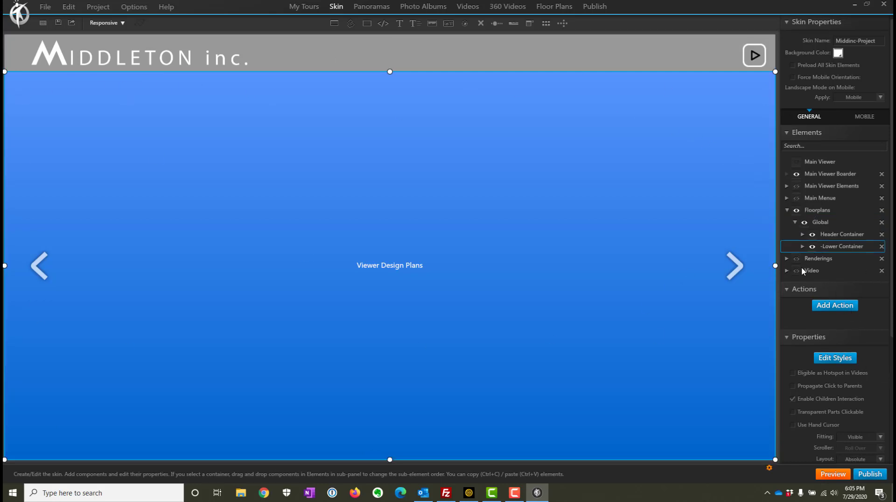
click(802, 246)
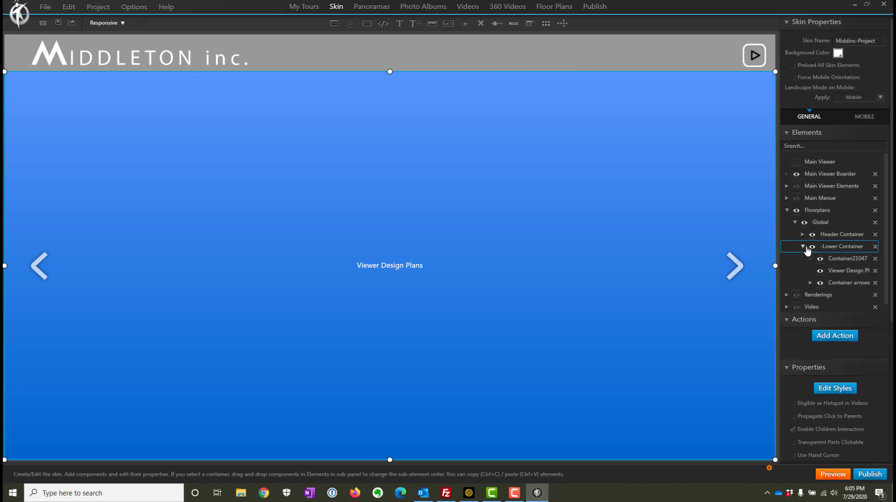
click(843, 270)
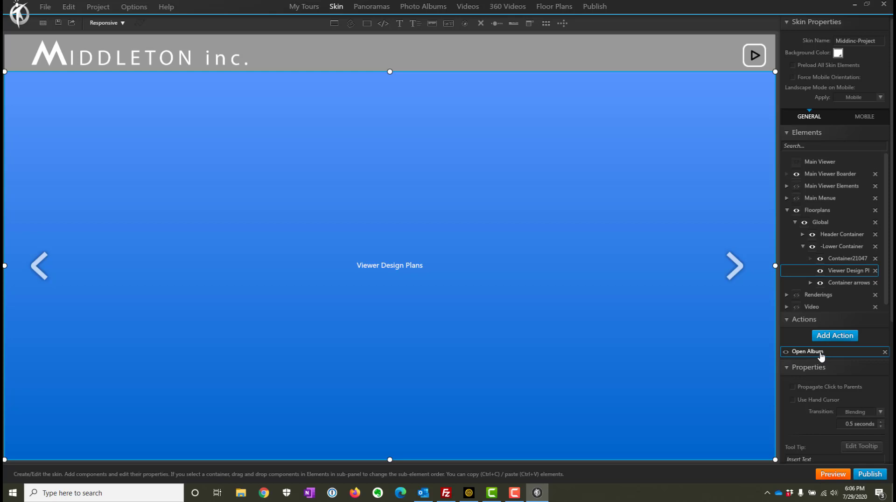
Widen the element list area and rename the Viewer Design Plans element as Viewer Floorplans
double_click(840, 271)
click(850, 271)
drag(779, 276, 756, 275)
double_click(849, 273)
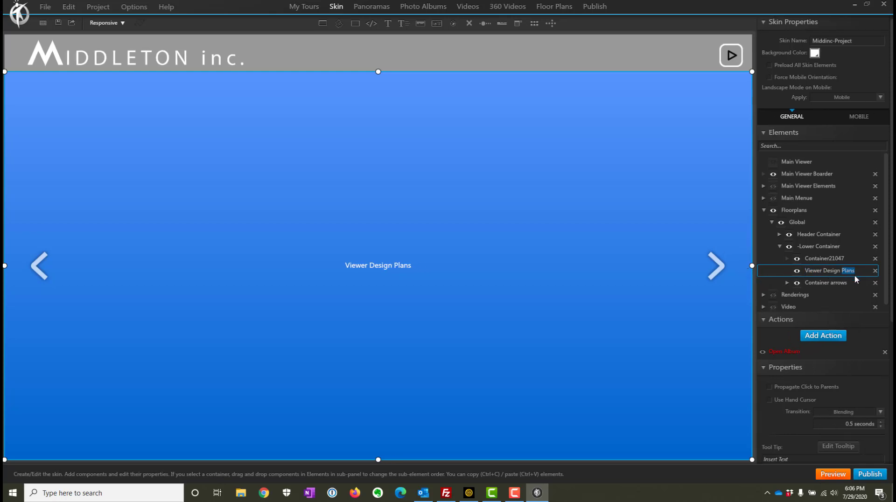
key(BackSpace)
key(BackSpace)
key(BackSpace)
key(BackSpace)
key(BackSpace)
key(BackSpace)
key(BackSpace)
key(BackSpace)
text(Floorplans)
click(874, 352)
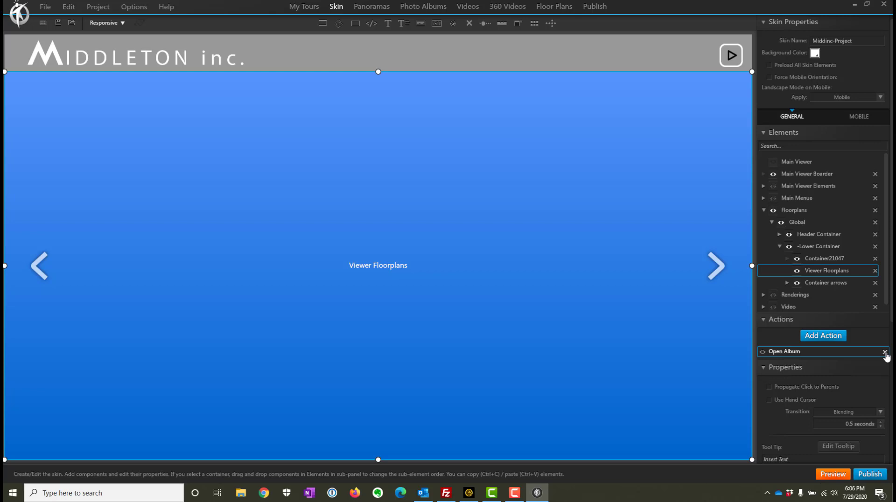
Replace the Viewer Floorplans element's existing Open Album action with a new one that uses the Design Plans album
click(884, 352)
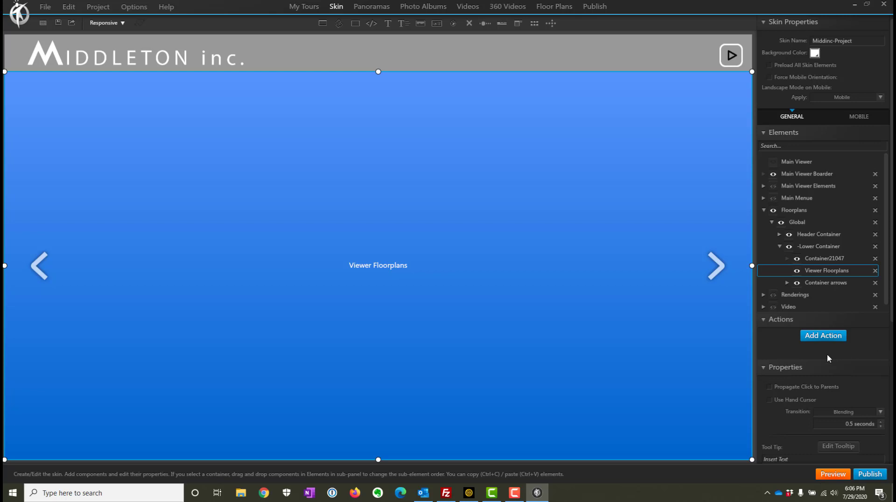
click(817, 338)
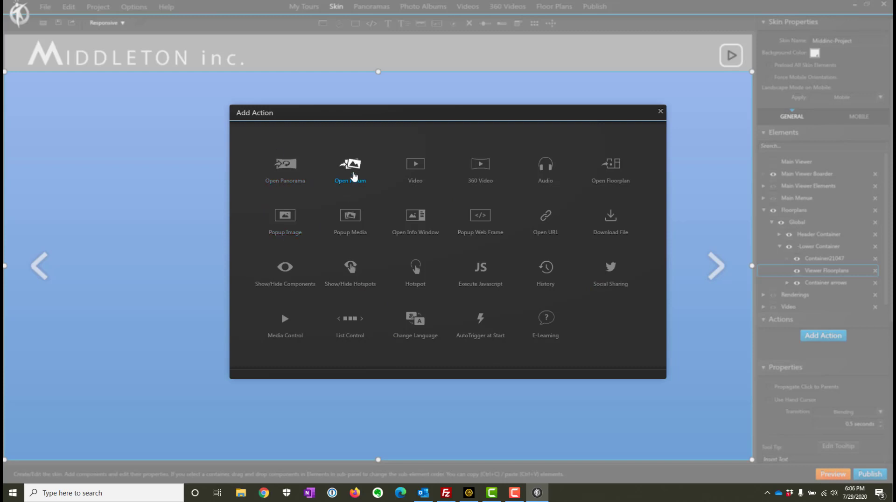
click(353, 167)
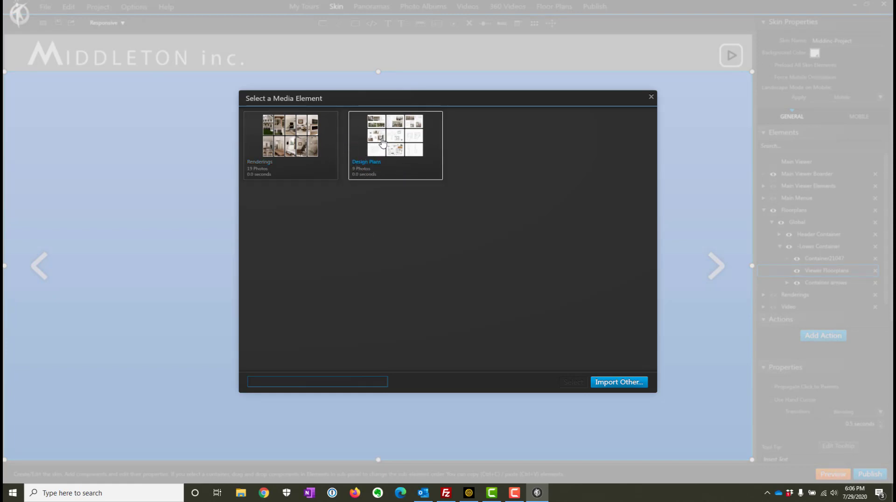
click(383, 142)
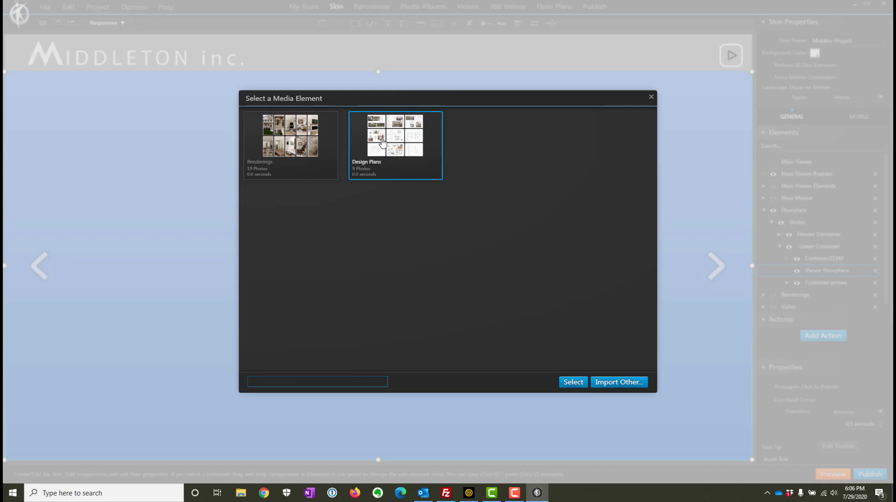
click(566, 383)
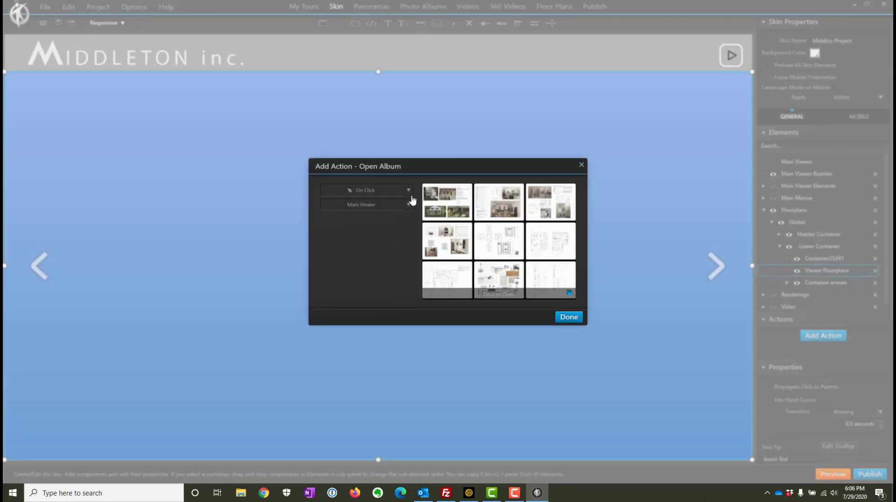
Set the Open Album action to trigger On Show in Viewer Floorplans and finish adding it
click(408, 191)
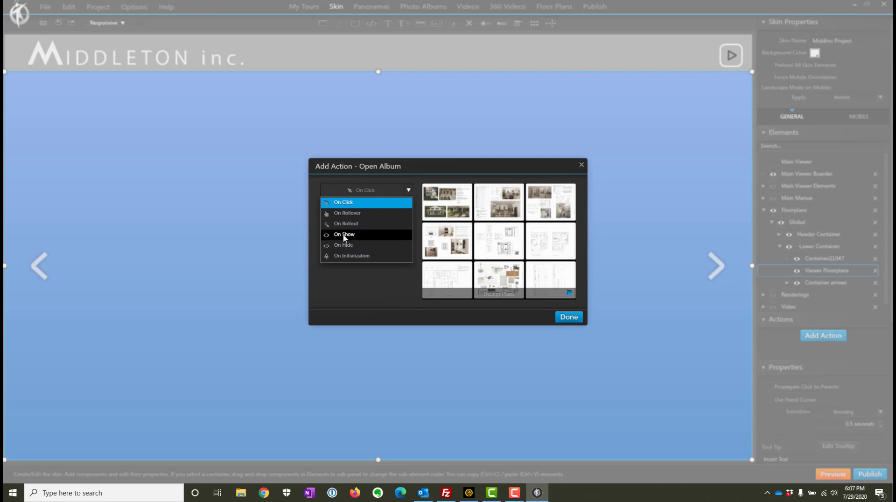
click(344, 234)
click(408, 206)
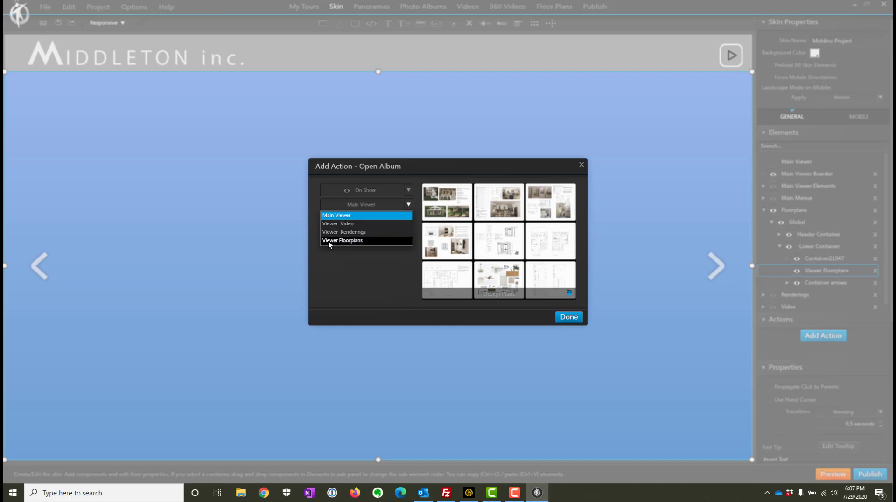
click(348, 245)
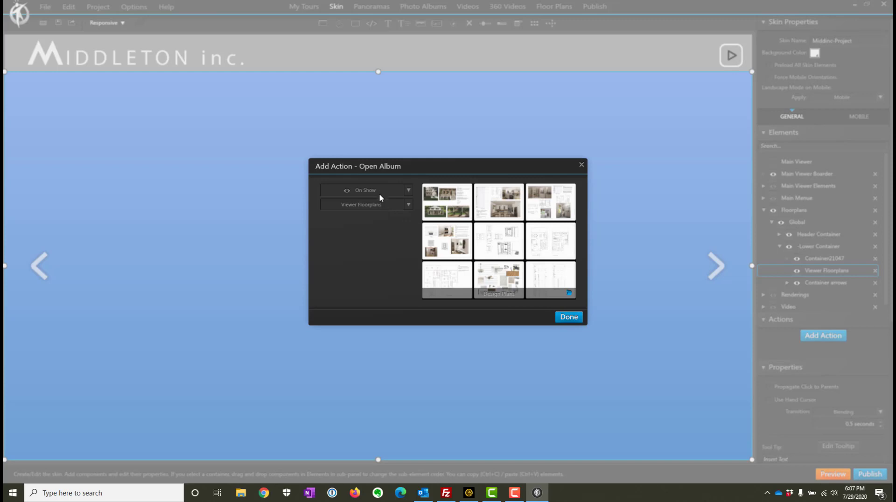
click(567, 318)
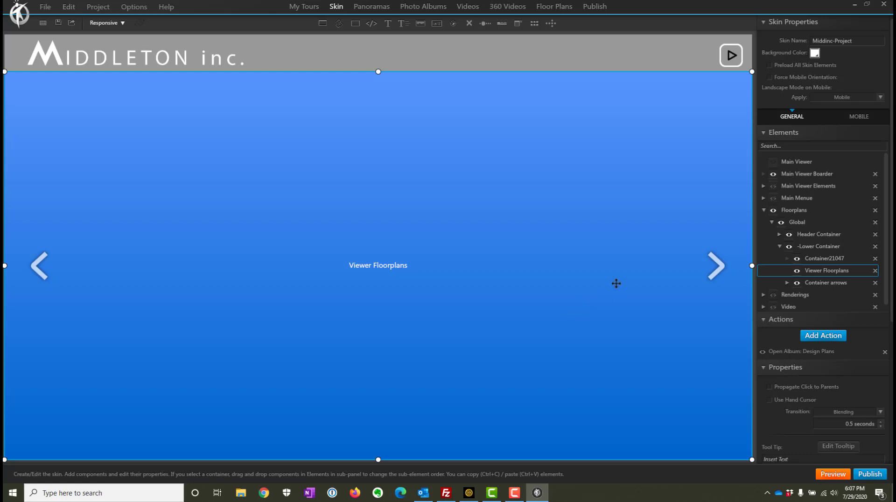
Collapse the Floorplans group, make Main Viewer Elements and Main Menue visible on start and hide Floorplans
click(764, 210)
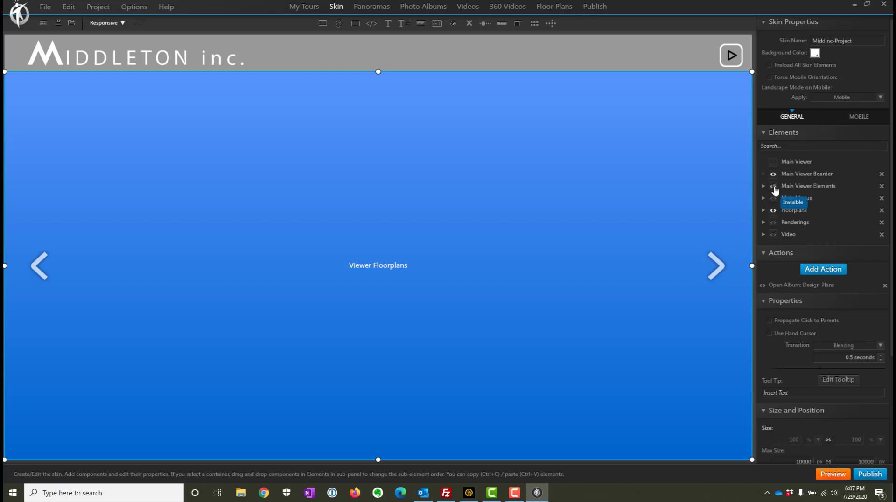
click(773, 198)
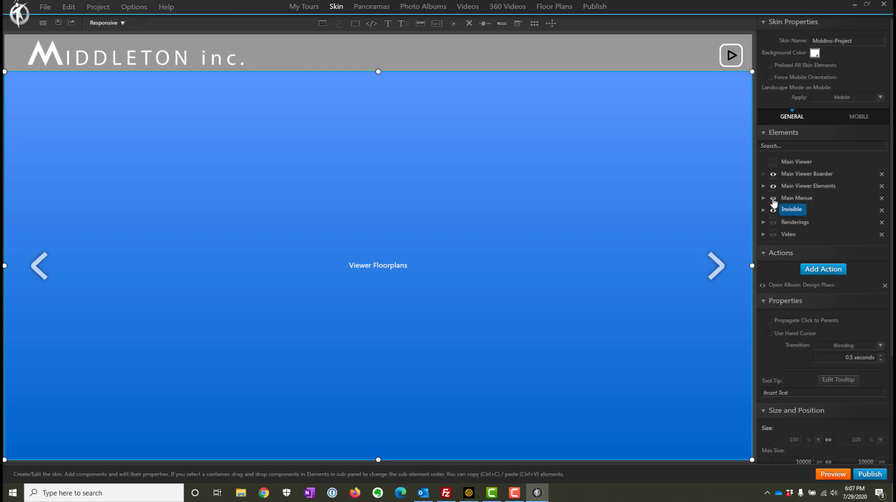
click(775, 209)
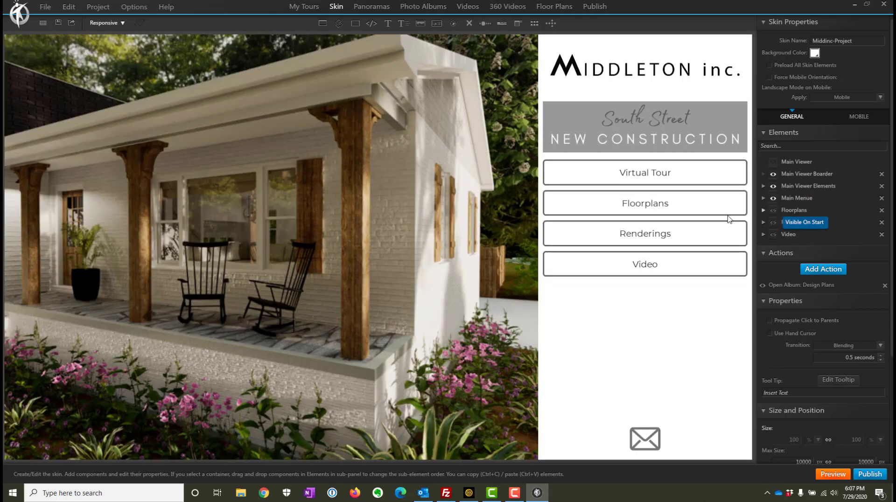
Change the Floorplans menu button's Show Components action to Toggle Show/Hide on click
click(639, 210)
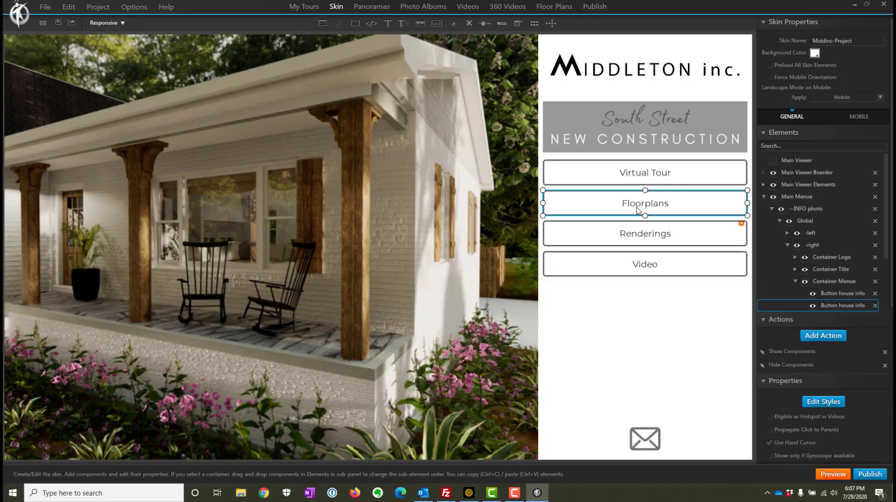
click(793, 352)
click(792, 353)
double_click(793, 355)
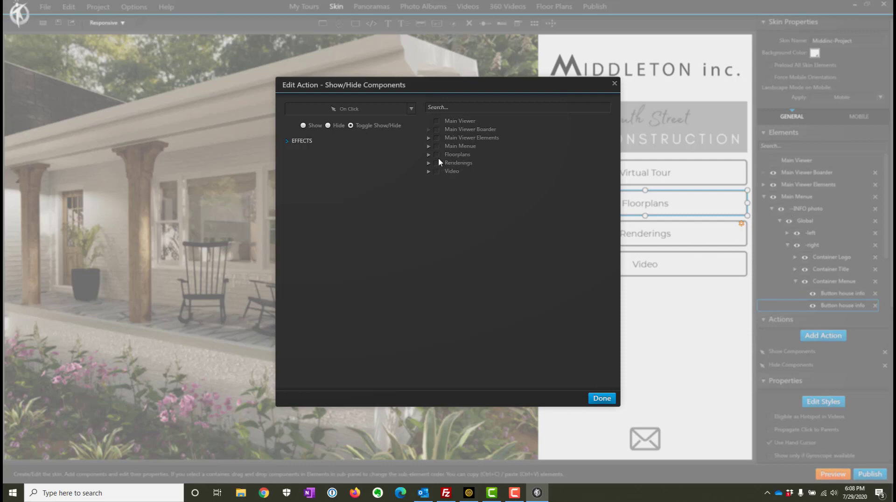
click(602, 398)
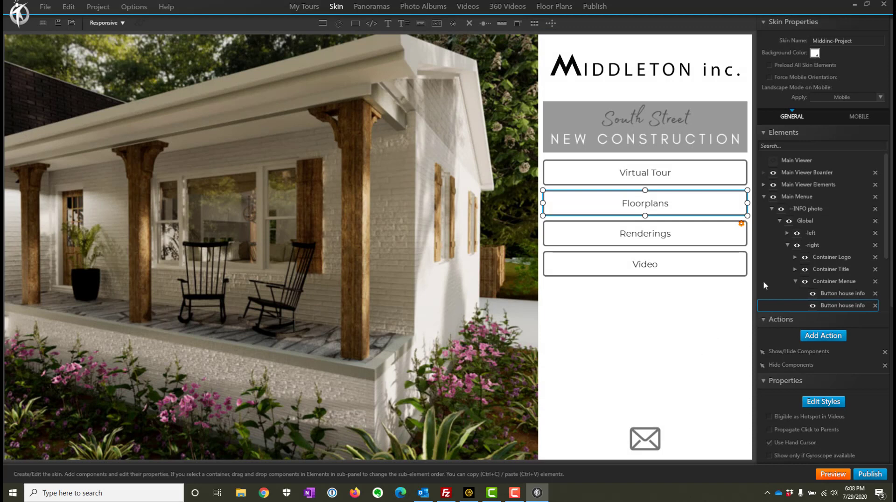
Check which component the Floorplans menu button's Hide Components action targets
scroll(775, 218, down, 2)
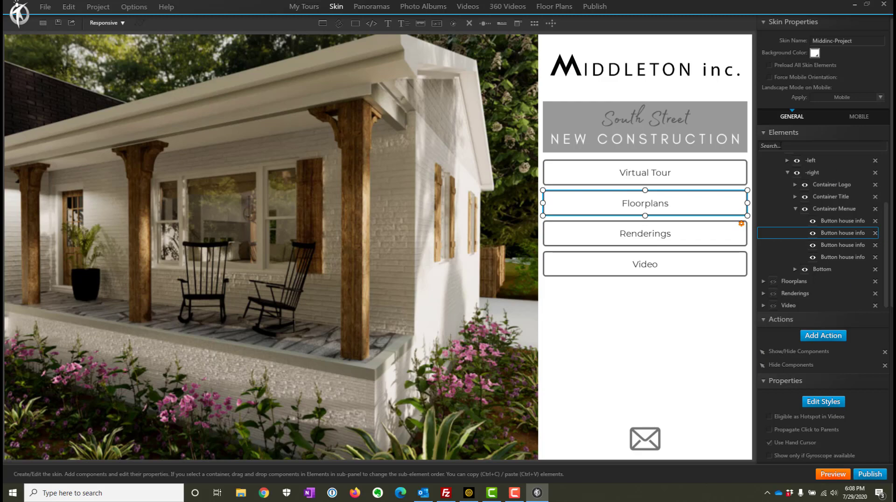
double_click(801, 368)
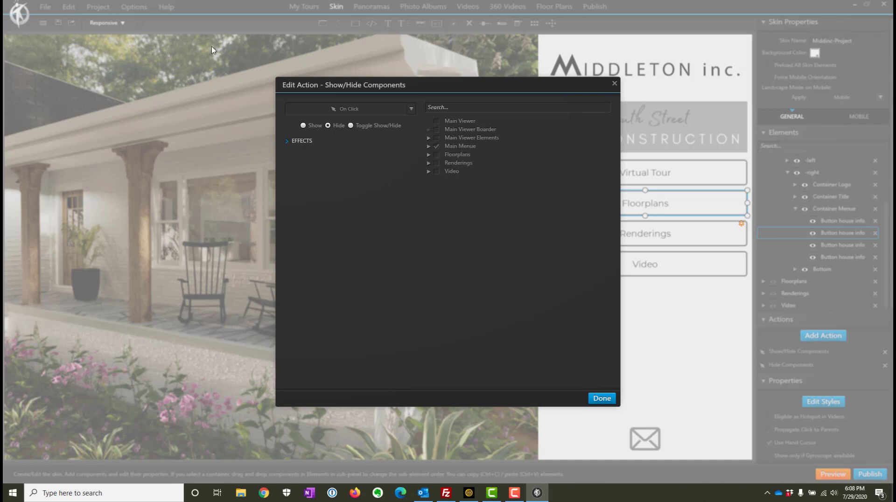
click(602, 398)
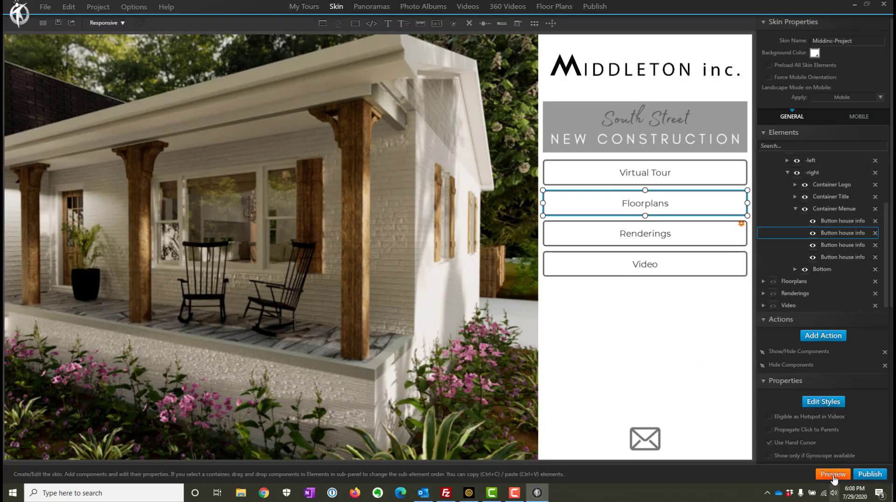
Preview the project in a maximised browser window, page through the Floorplans album and return to the main menu
click(690, 354)
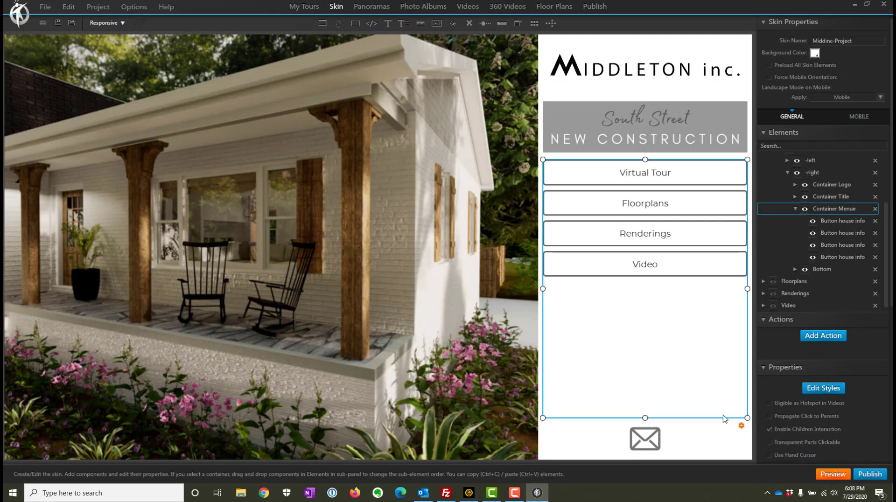
click(826, 472)
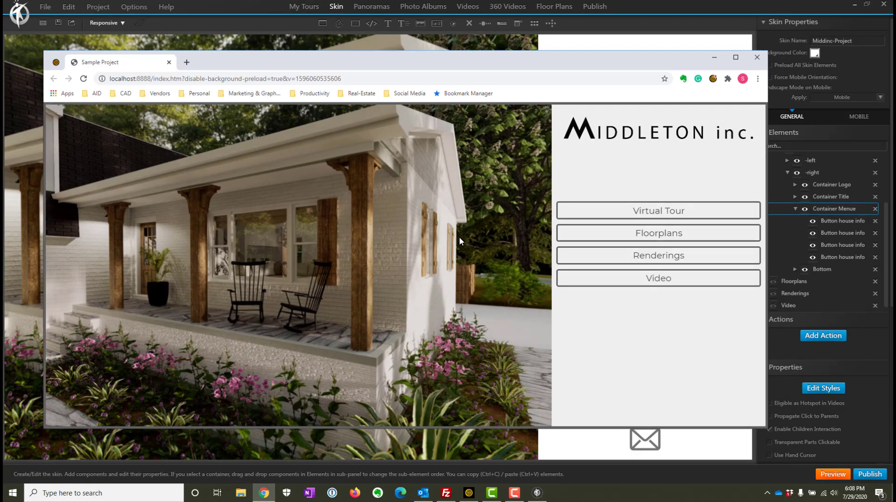
click(735, 56)
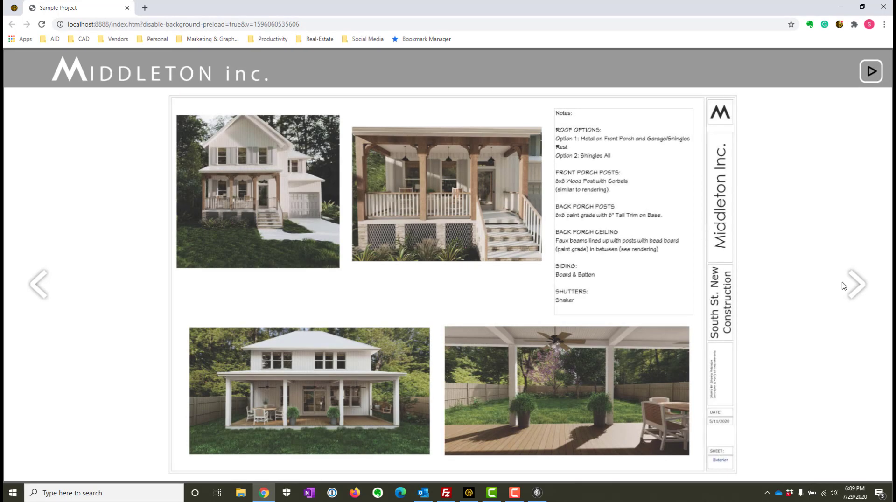
click(856, 286)
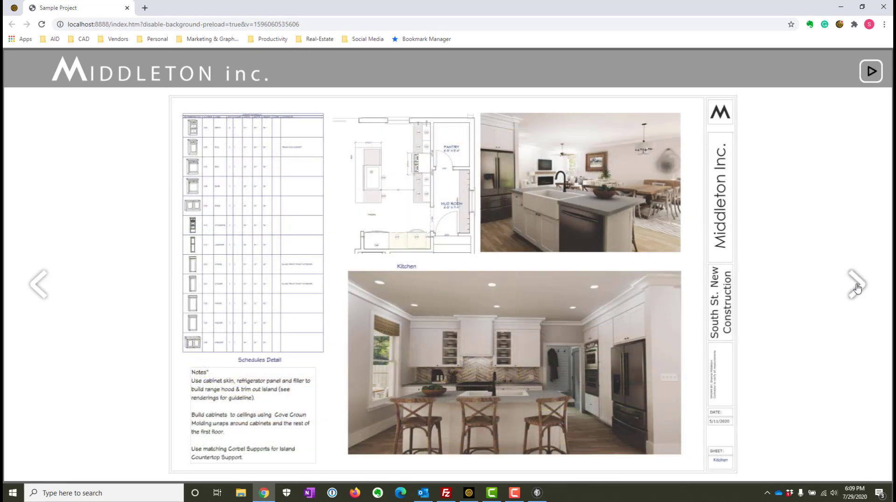
click(857, 286)
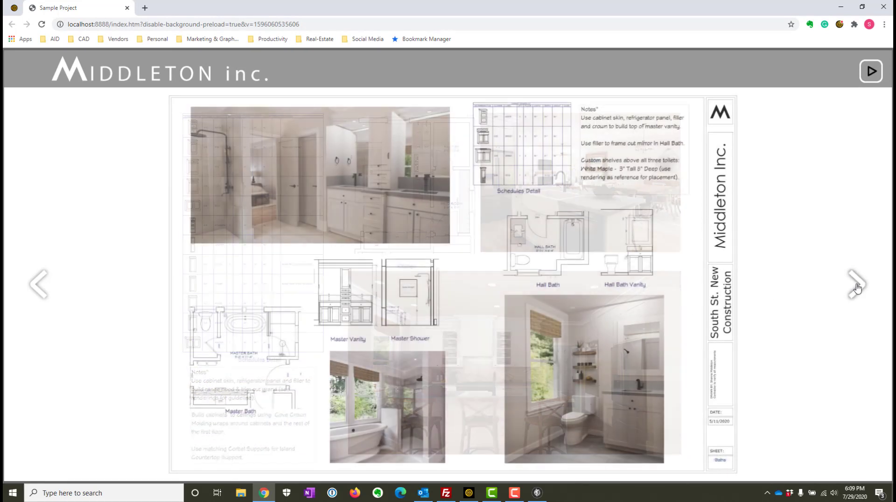
click(869, 78)
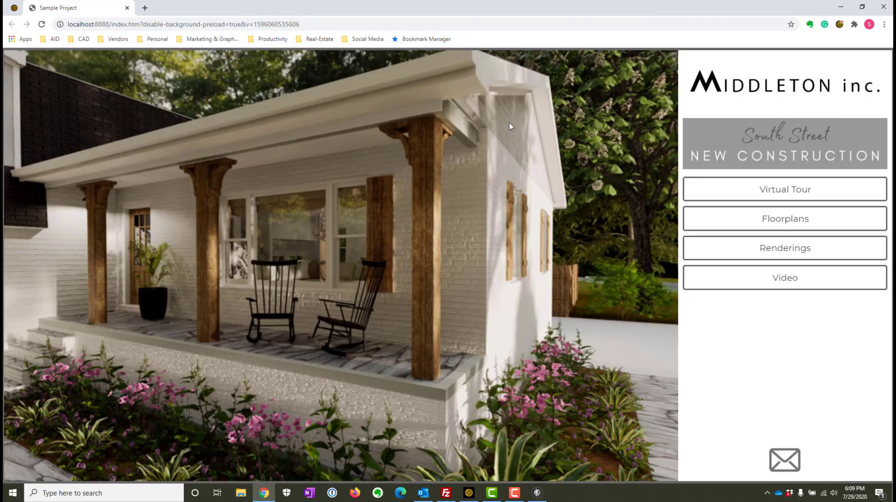
Test the Renderings button in the preview, return to the main menu and switch back to the 3DVista editor
click(715, 257)
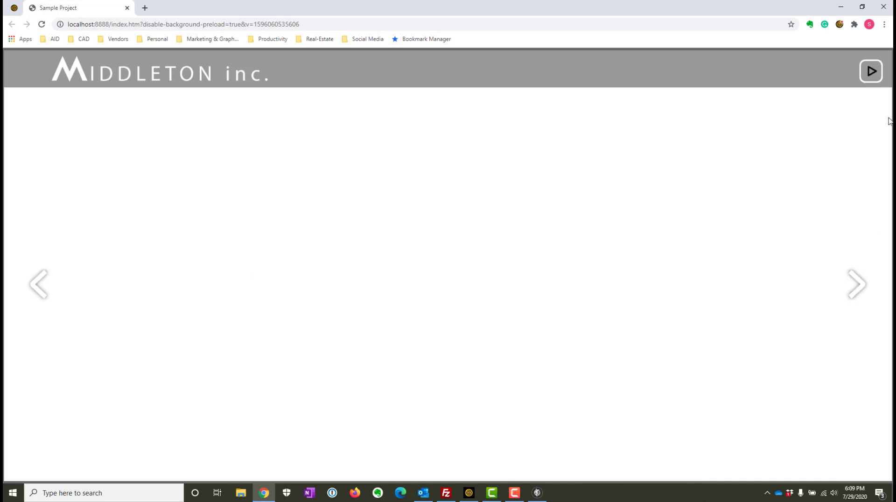
click(870, 73)
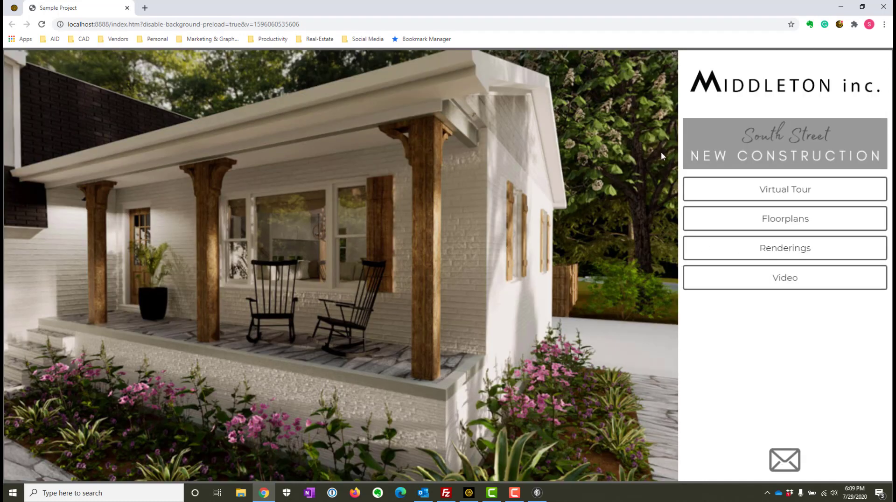
click(537, 492)
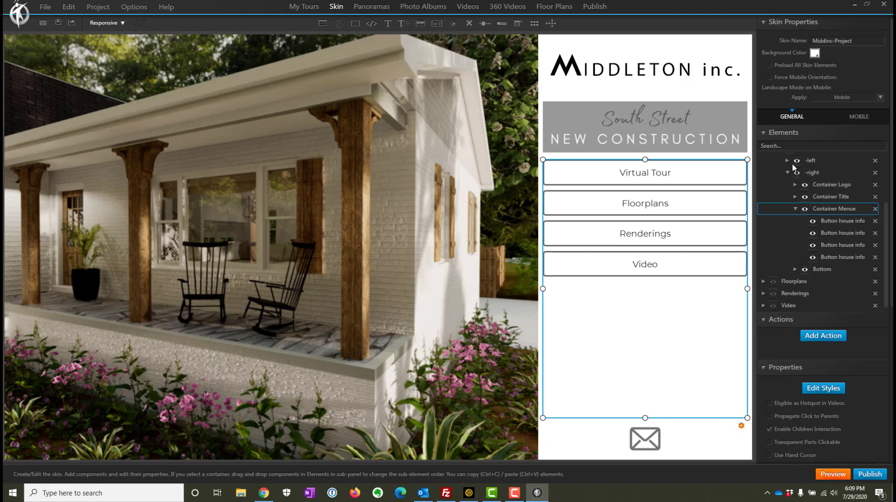
Collapse Main Menue, hide it with Main Viewer Elements and Main Viewer Boarder, and make the Renderings container visible instead
scroll(811, 252, up, 3)
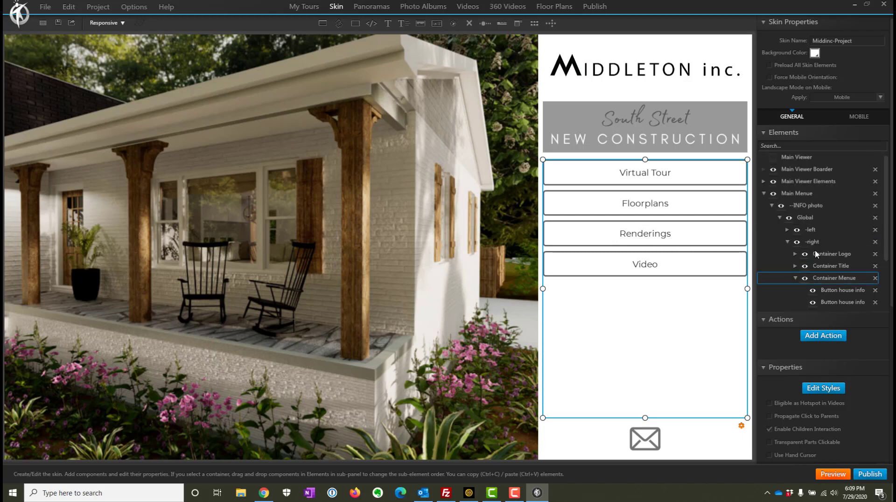
click(764, 193)
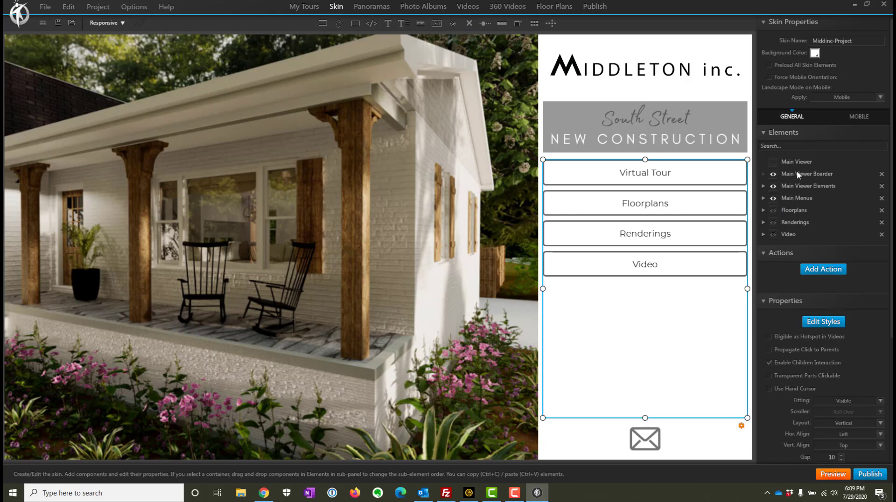
click(773, 198)
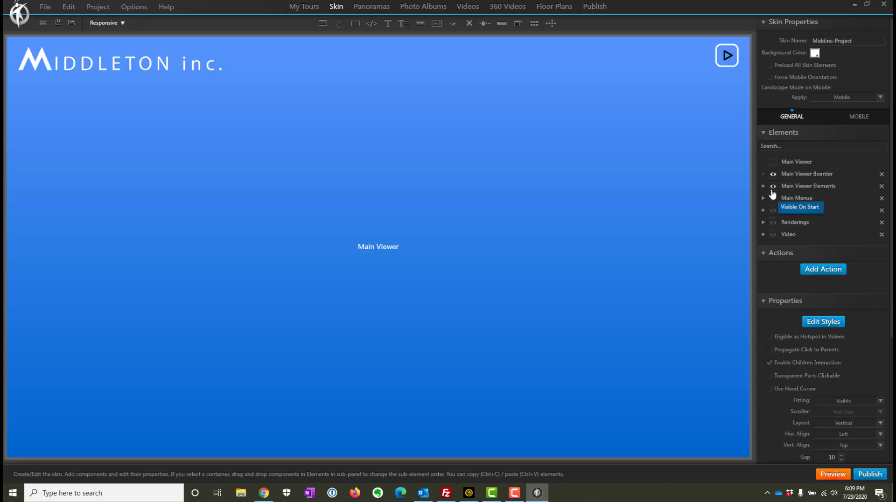
click(773, 185)
click(773, 175)
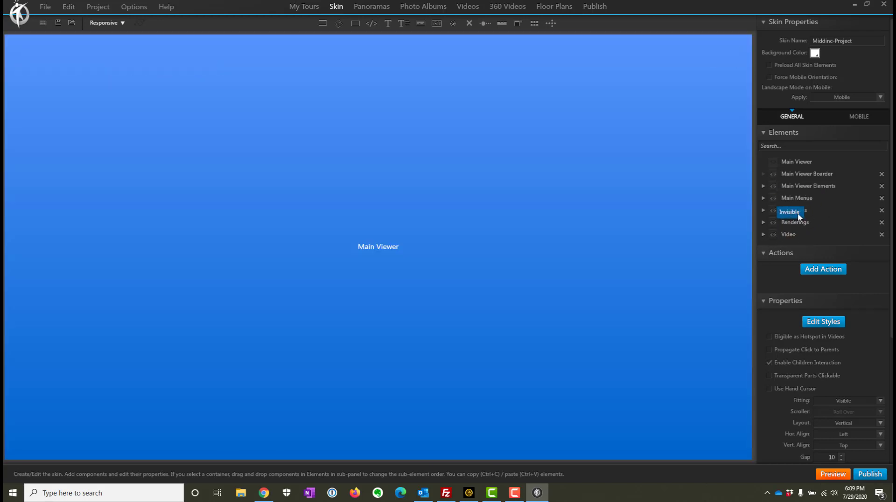
click(773, 223)
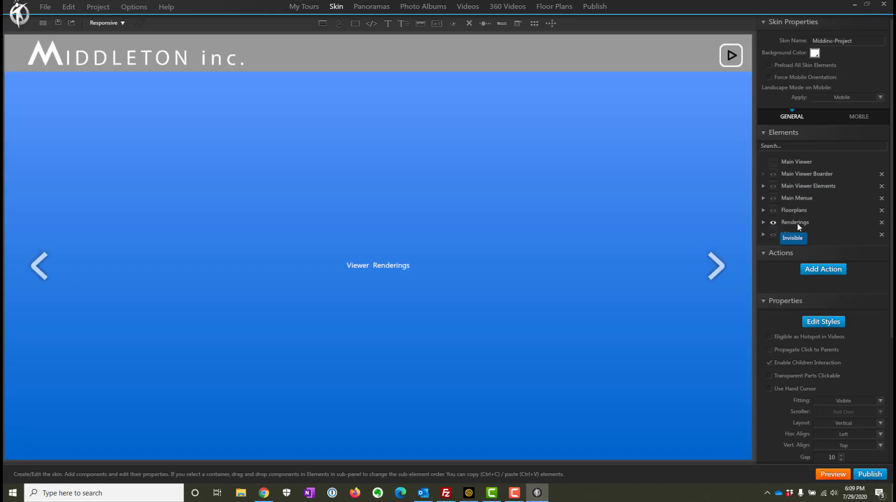
Expand the Renderings container down to its -Lower Container, select Viewer Renderings and delete its broken Open Album action
click(797, 222)
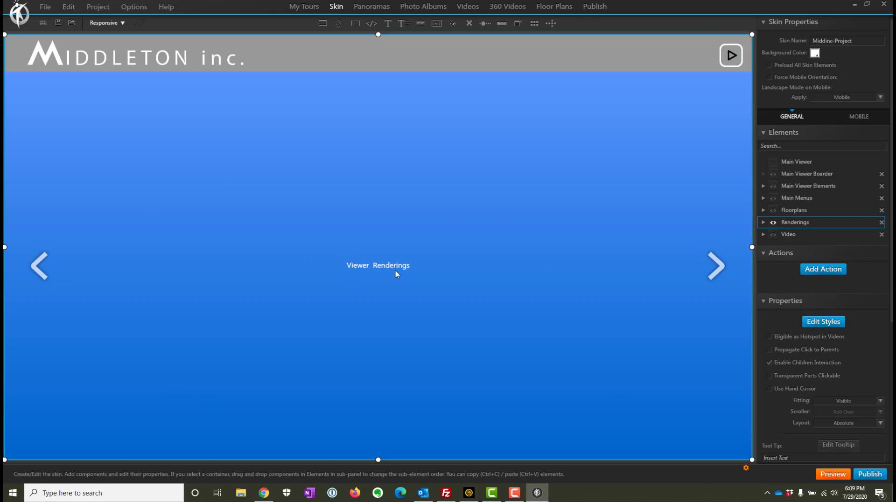
click(763, 222)
click(798, 234)
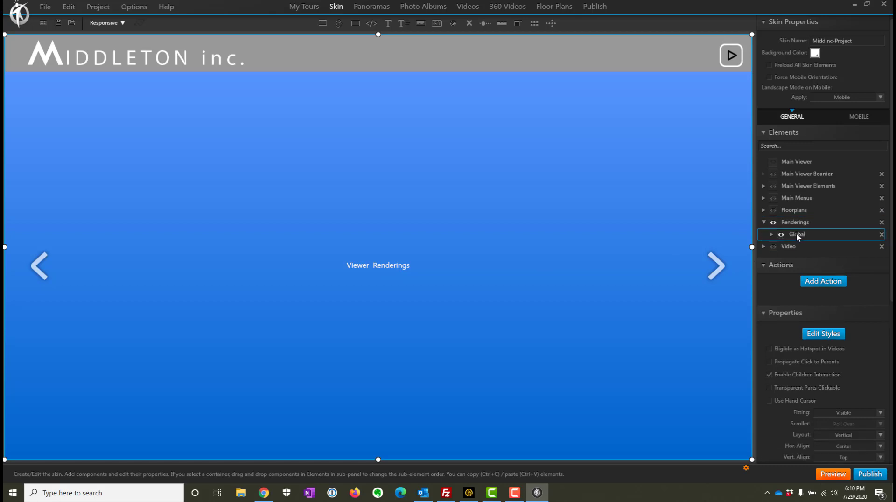
click(771, 234)
click(822, 247)
click(823, 260)
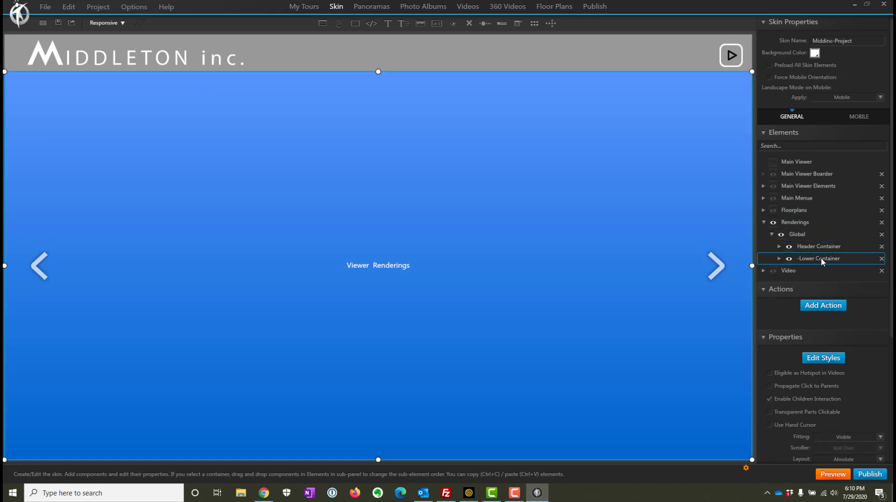
click(779, 259)
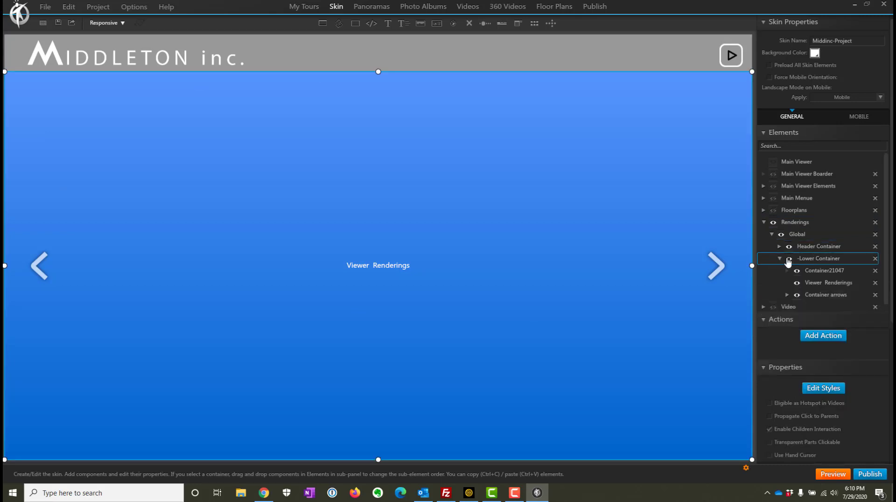
click(828, 280)
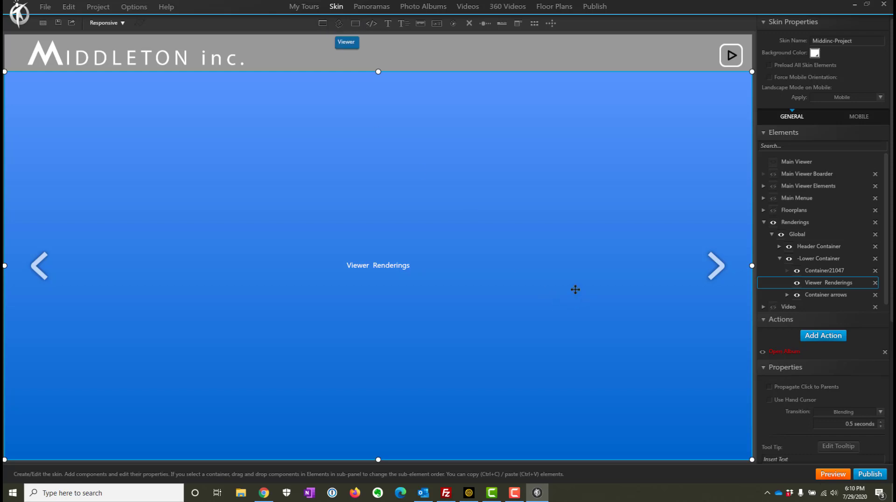
click(795, 356)
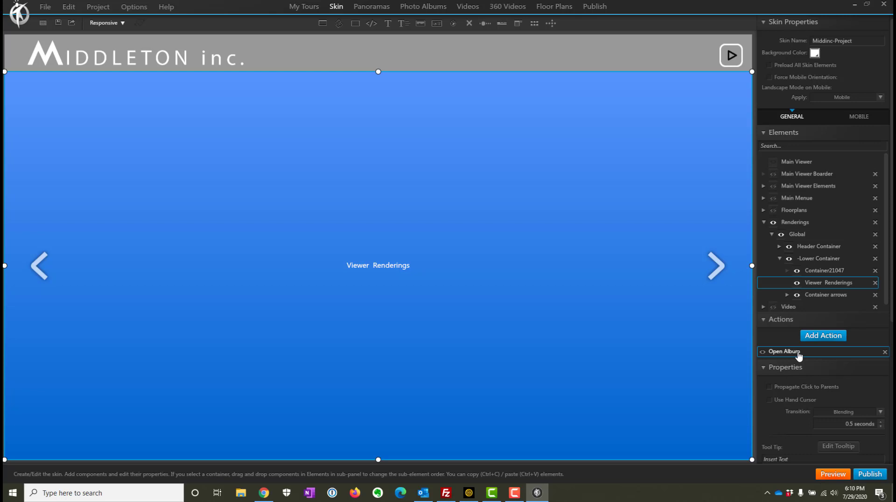
click(885, 352)
click(885, 352)
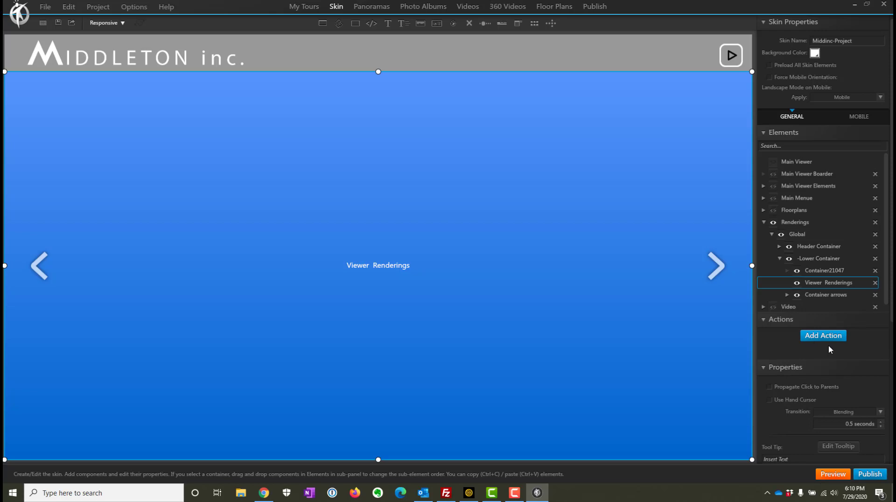
Add an Open Album action to Viewer Renderings that opens the Renderings album On Show in Viewer Renderings
click(815, 337)
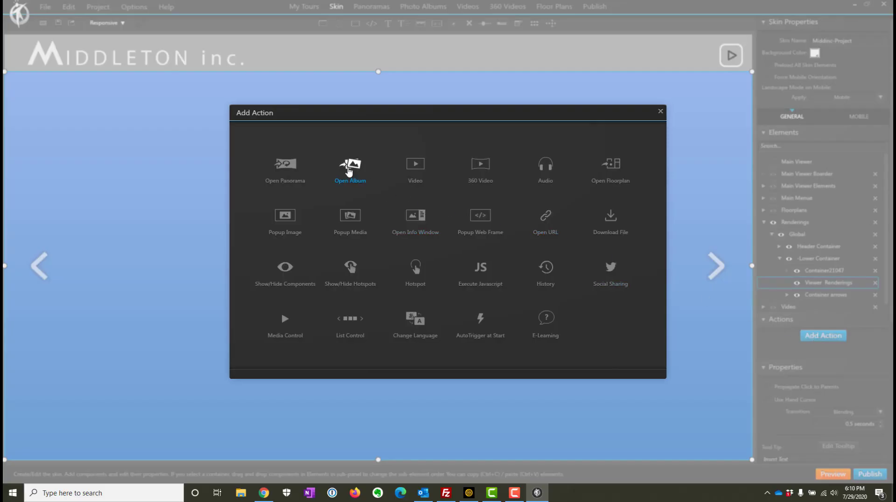
click(350, 172)
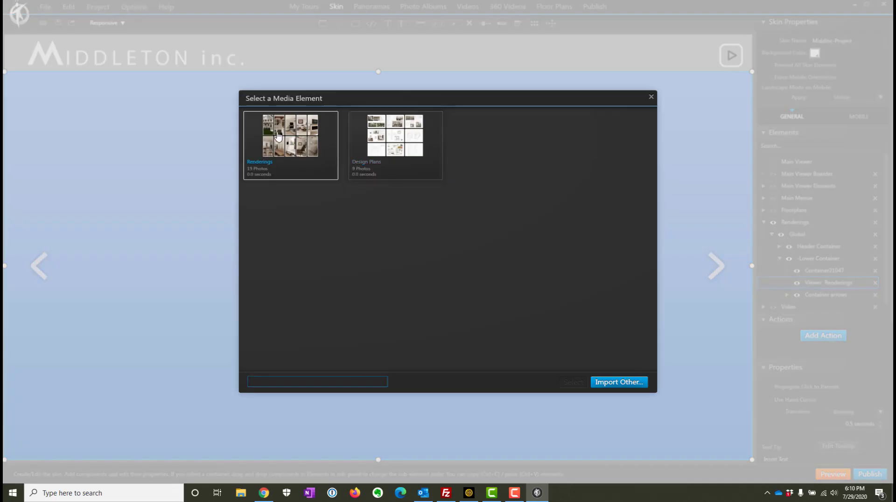
click(301, 136)
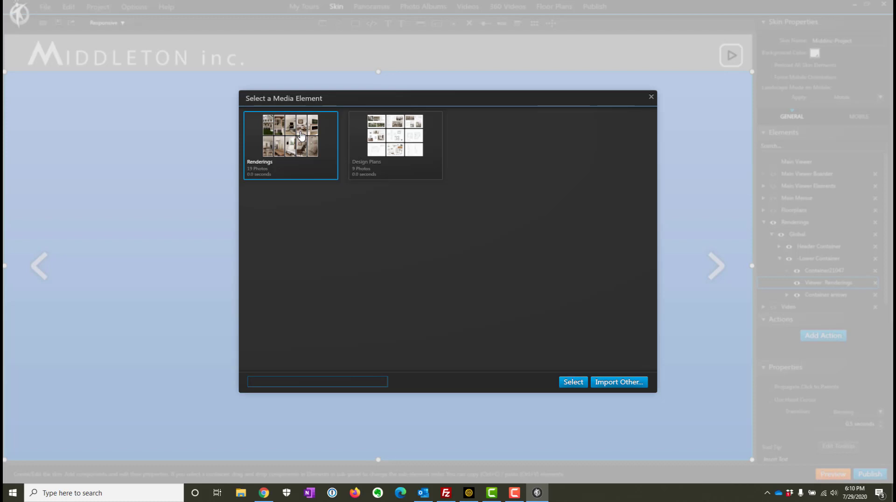
click(573, 383)
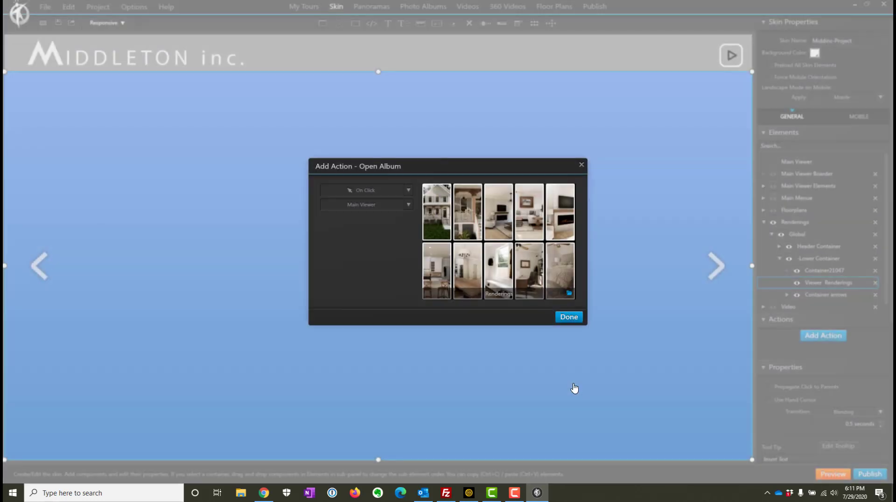
click(409, 192)
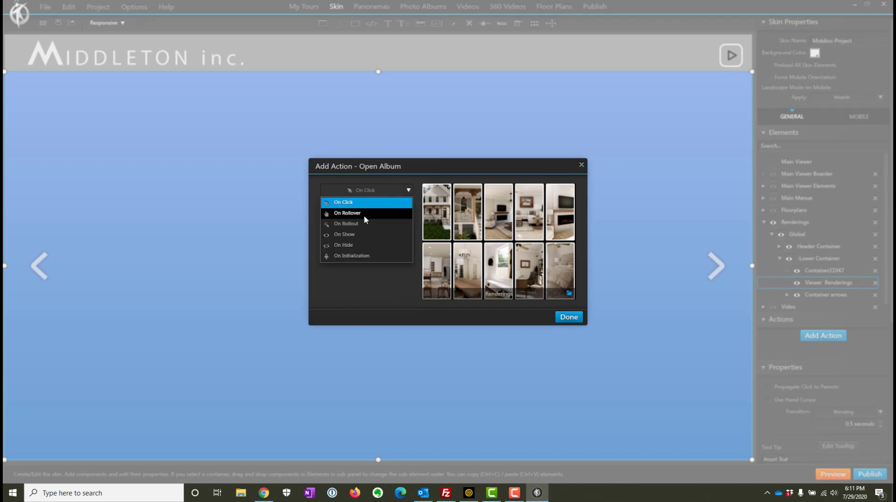
click(348, 234)
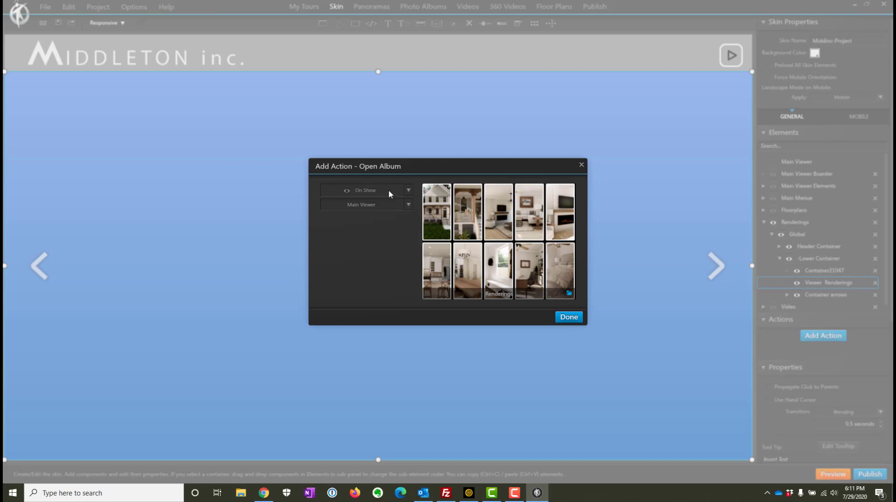
click(400, 205)
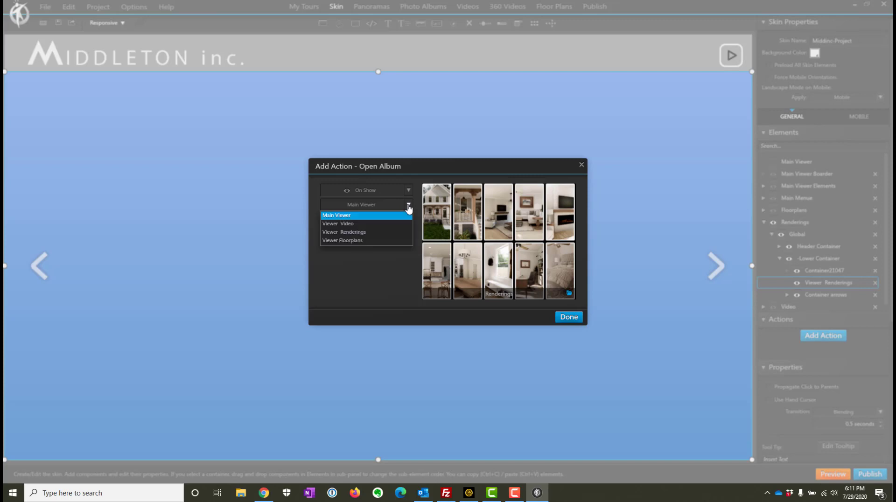
click(343, 233)
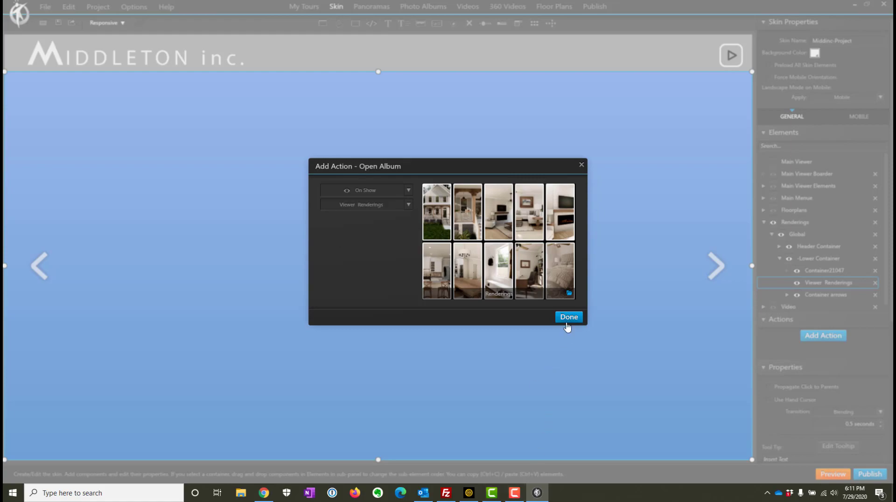
click(567, 319)
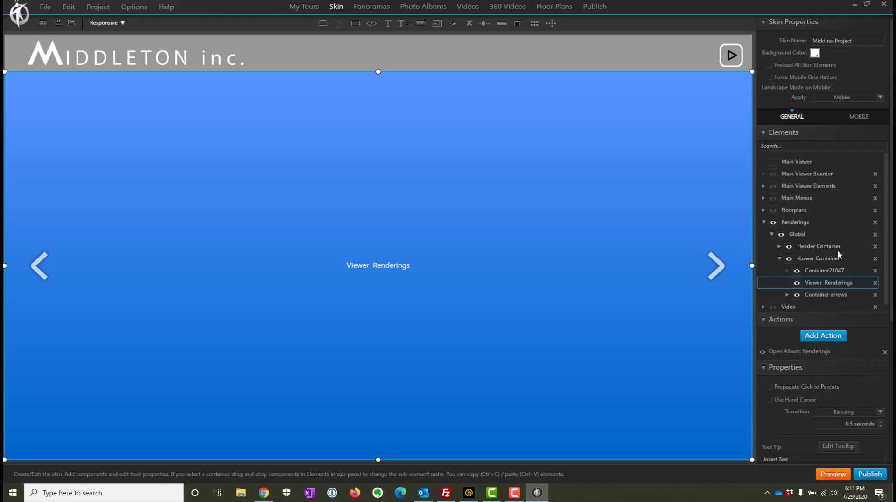
Hide and collapse the Renderings container and bring Main Menue back into view
click(773, 223)
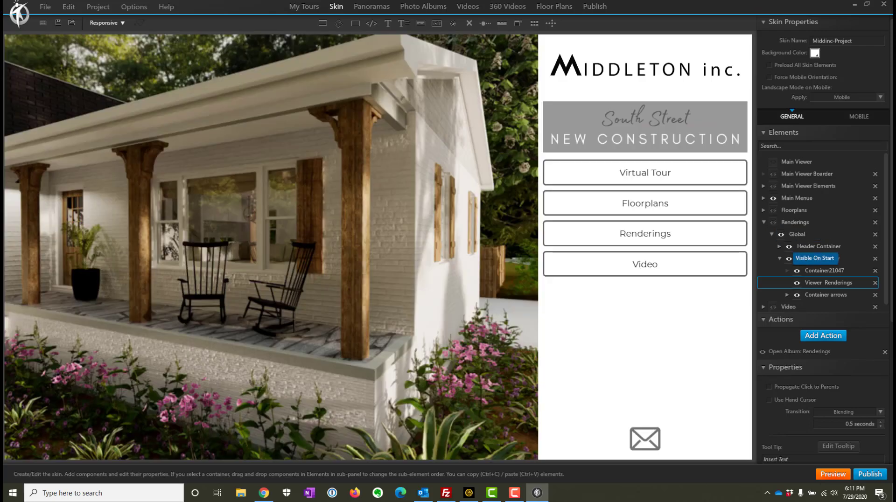
click(763, 223)
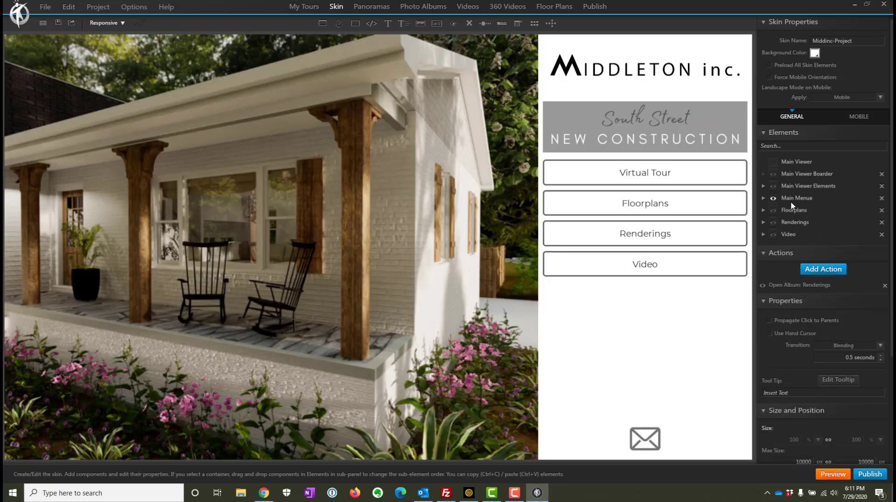
click(791, 201)
Switch the Renderings menu button's Show Components action to Toggle Show/Hide with no effect, and check its Hide Components action
click(624, 237)
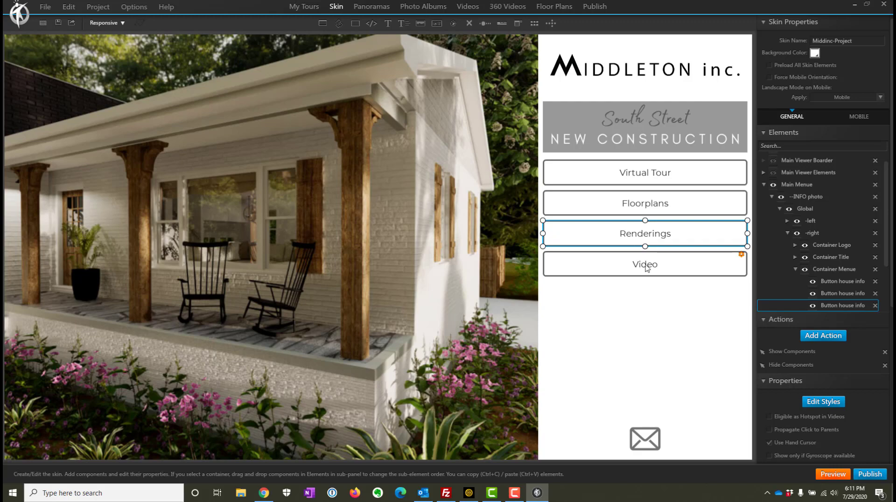
click(802, 353)
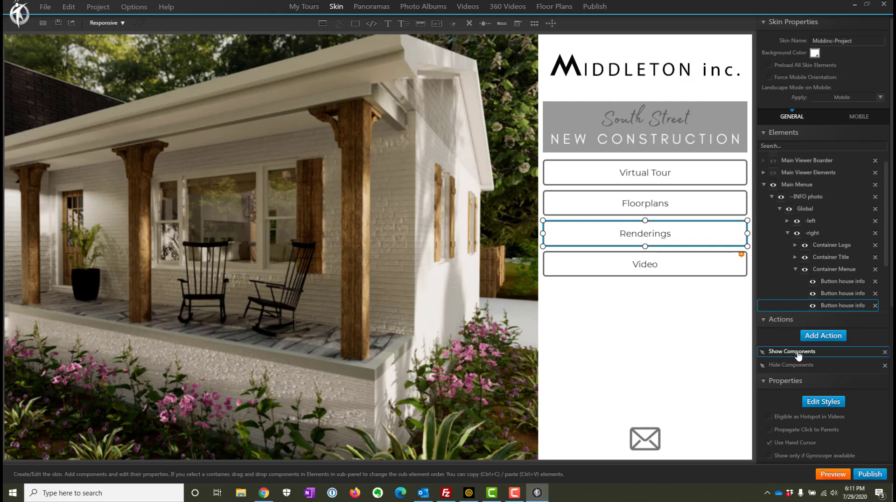
double_click(799, 355)
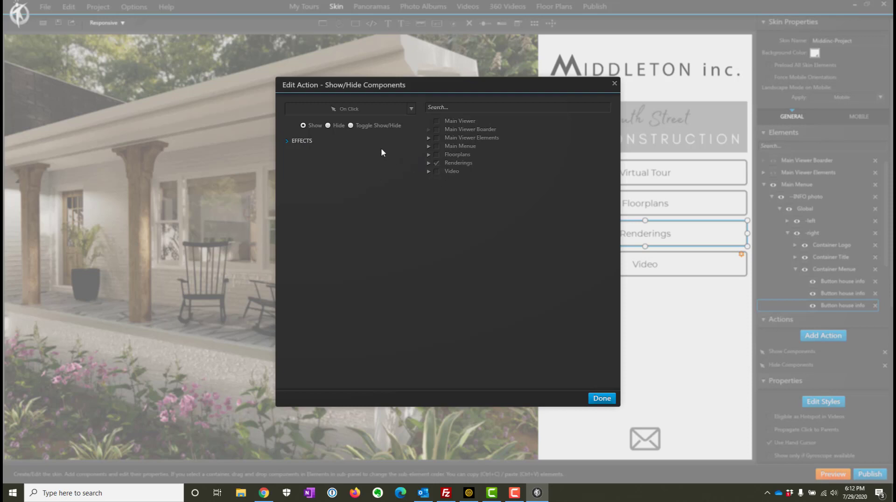
click(350, 126)
click(291, 142)
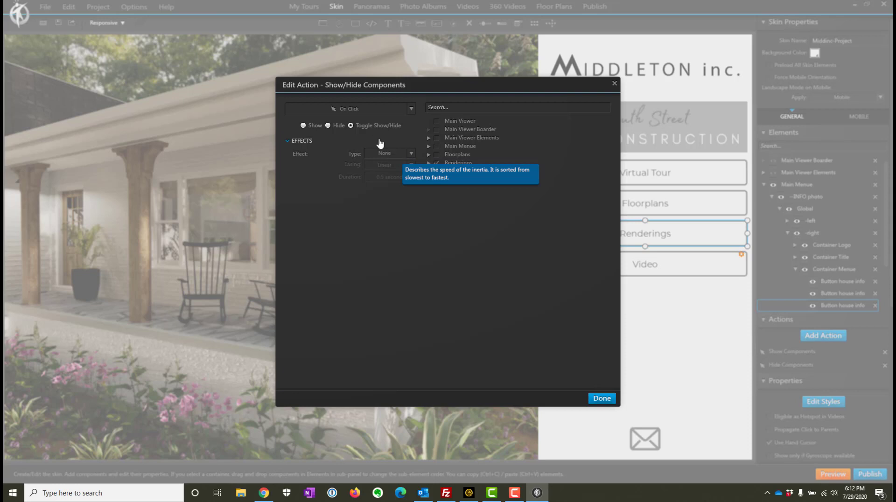
click(288, 141)
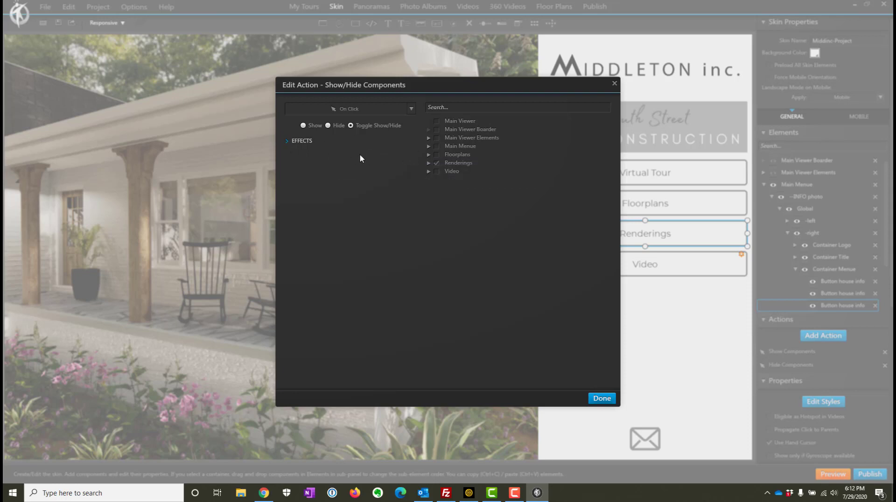
click(288, 142)
click(411, 154)
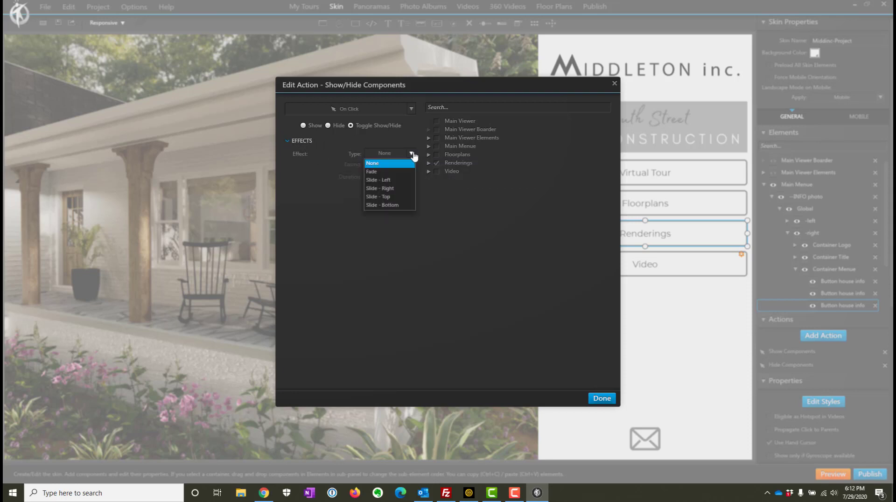
click(411, 154)
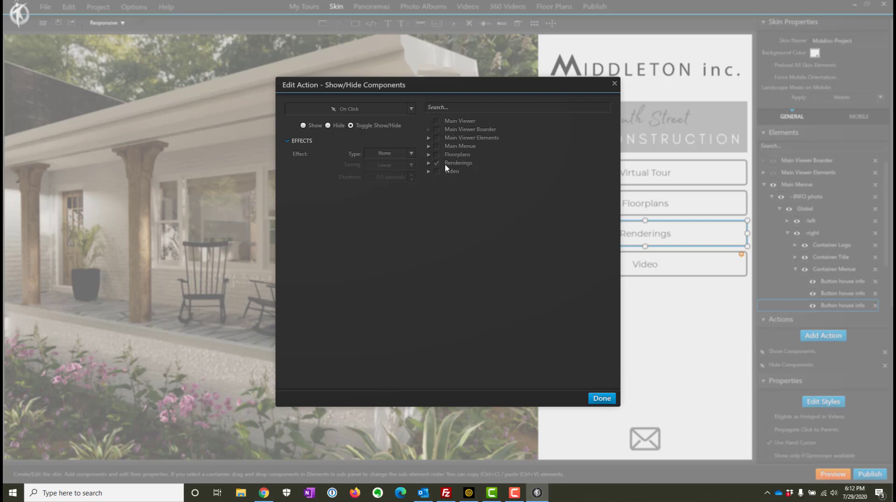
click(602, 398)
double_click(806, 368)
click(602, 399)
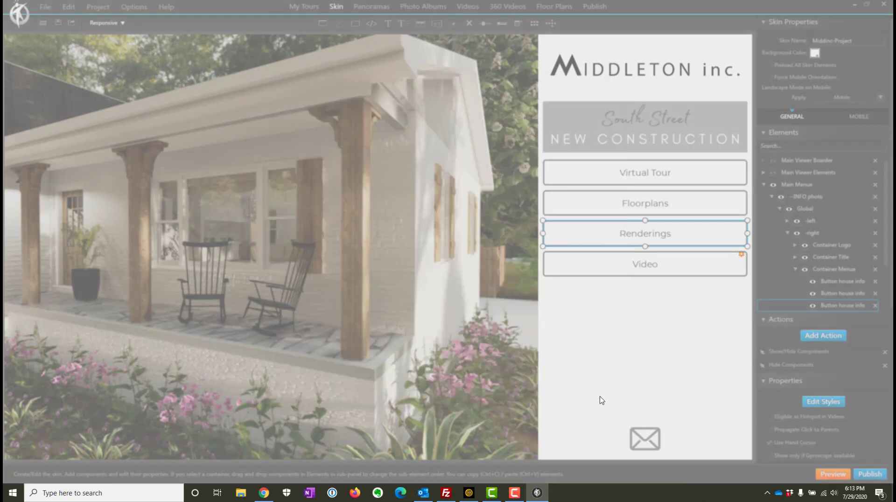
Preview the project, open Renderings, advance to the next image, return to the main menu and switch back to the 3DVista editor
click(836, 475)
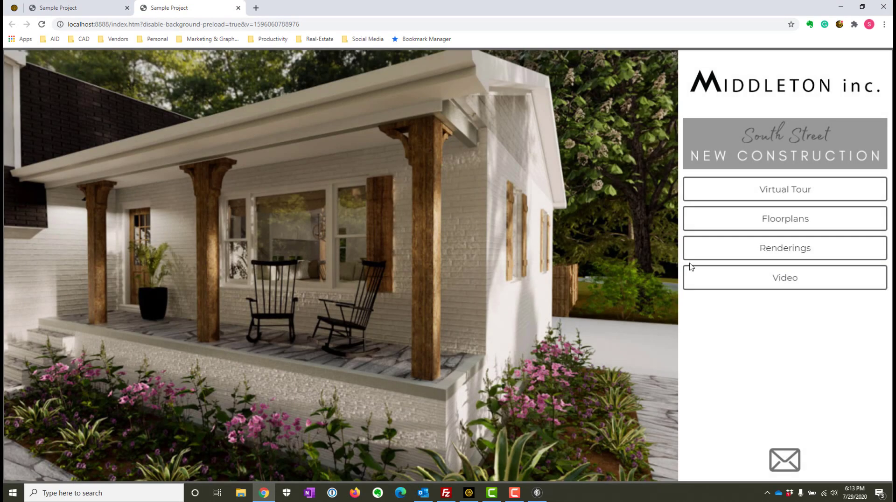
click(744, 257)
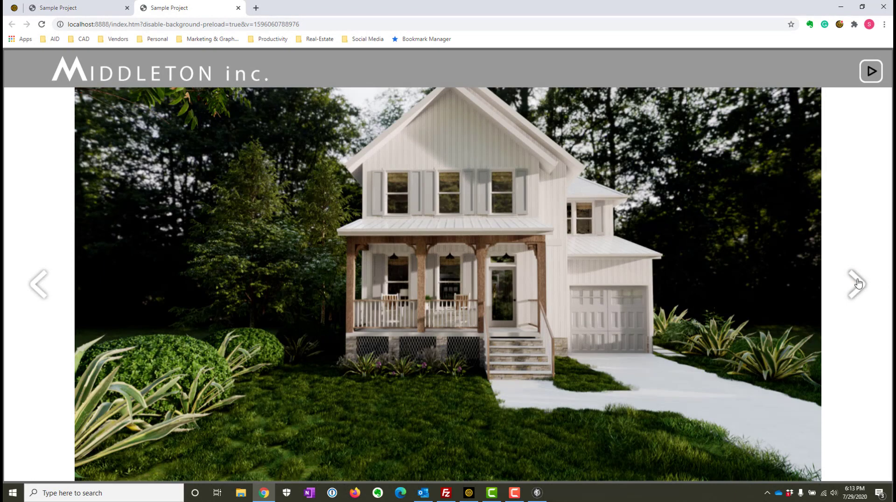
click(857, 284)
click(871, 75)
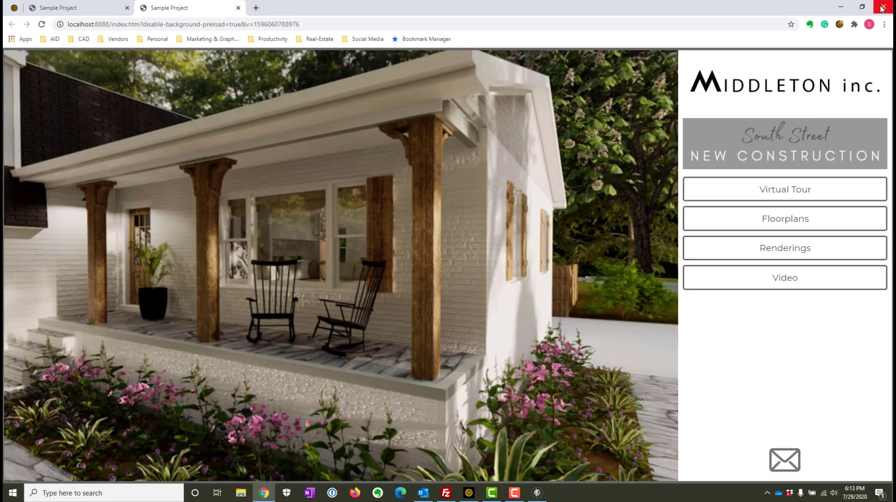
click(840, 7)
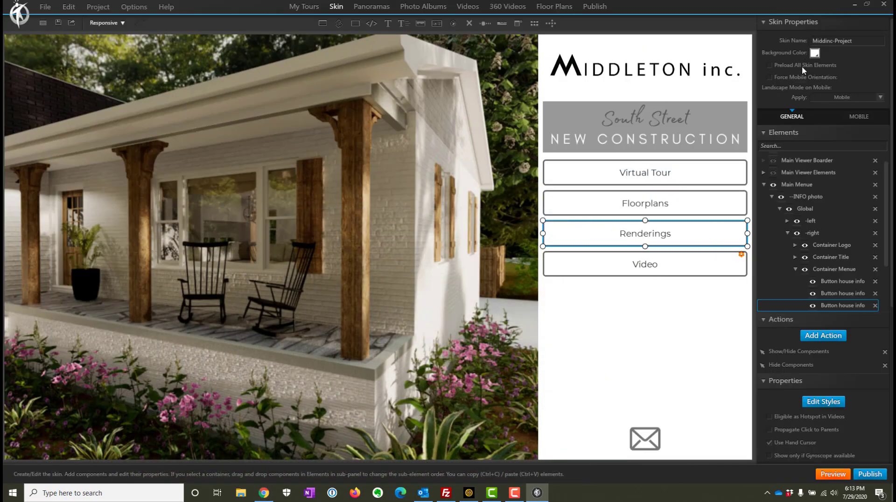
Add a Video action to Viewer Video in the Video container, using the South Street video as its media
click(630, 260)
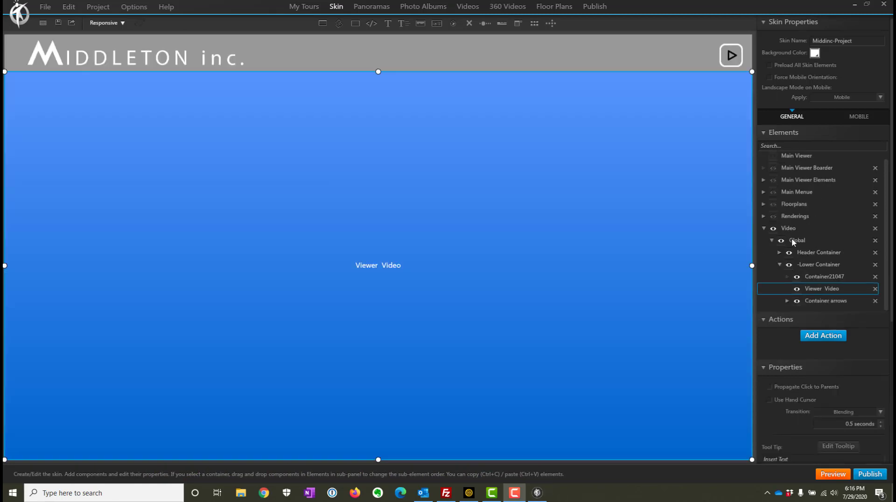
scroll(773, 222, up, 1)
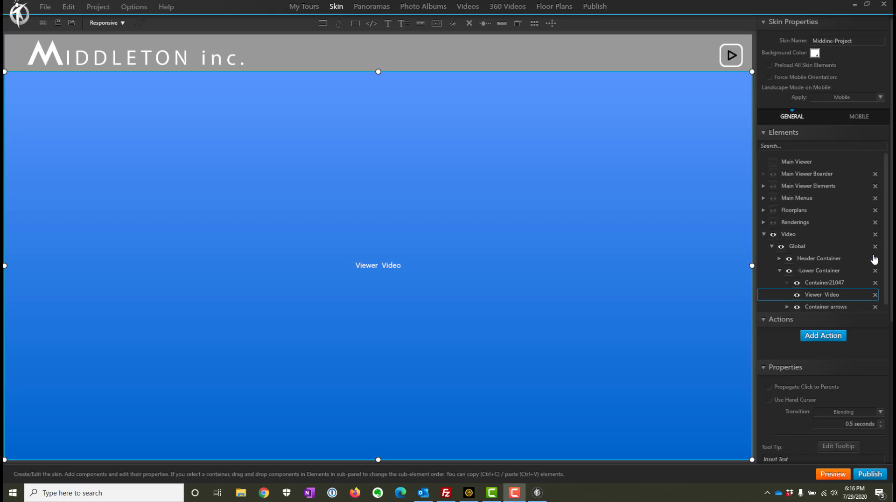
scroll(874, 271, down, 1)
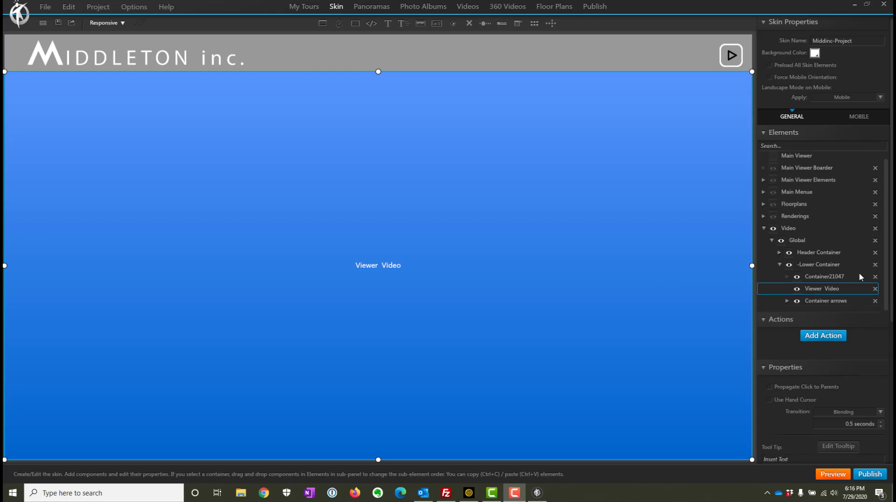
click(786, 301)
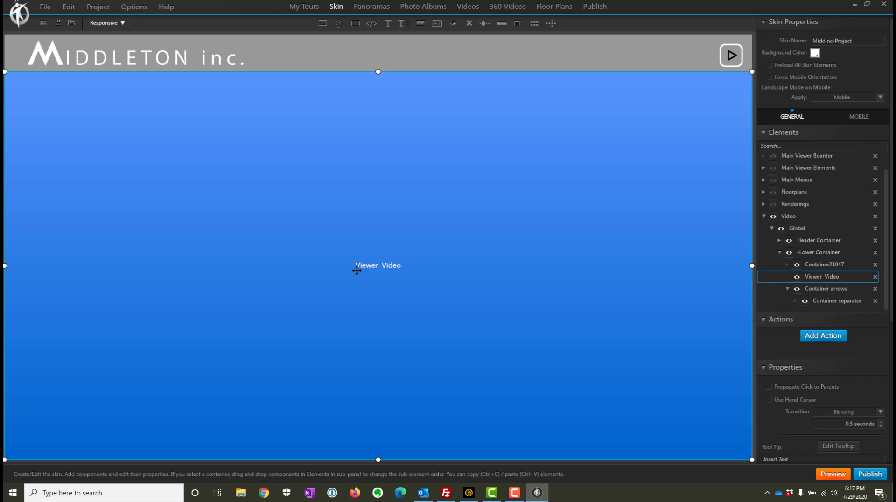
click(809, 339)
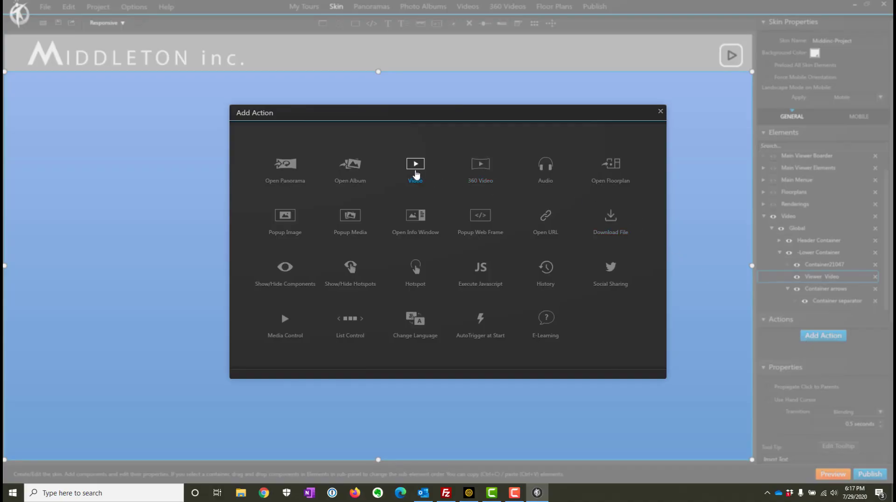
click(416, 174)
click(329, 161)
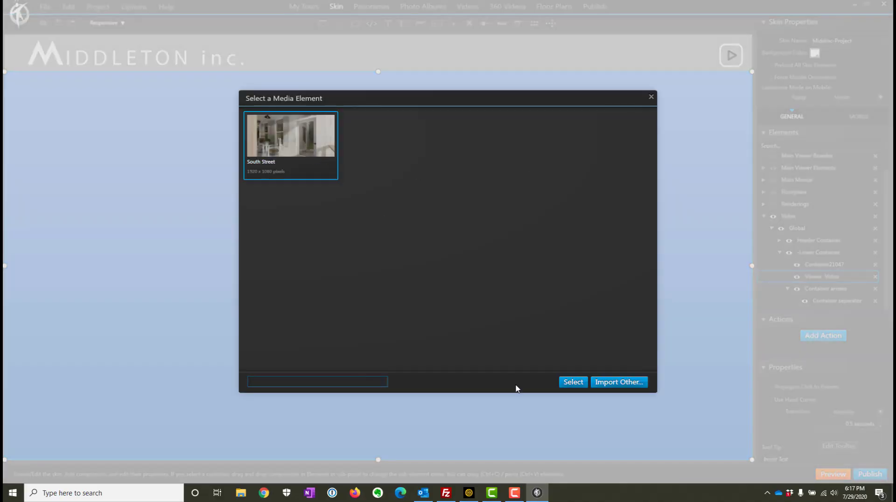
click(581, 383)
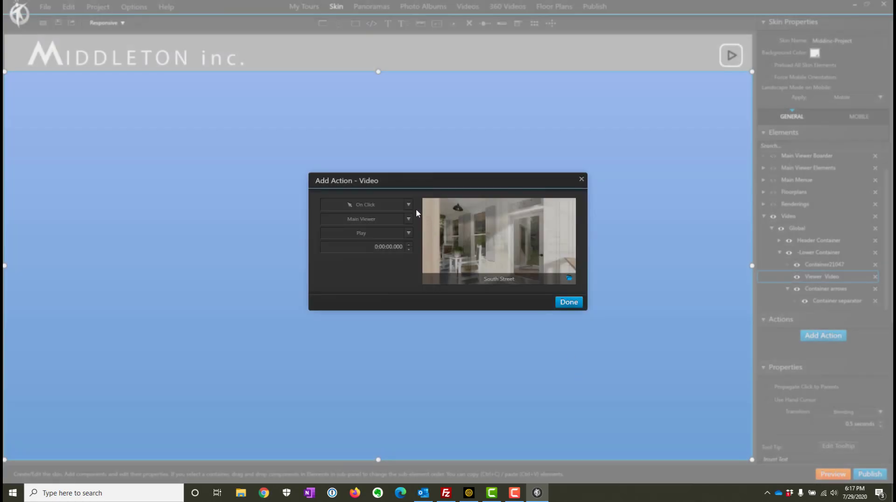
Set the South Street video action to play On Show in Viewer Video and confirm it
click(409, 206)
click(345, 253)
click(409, 219)
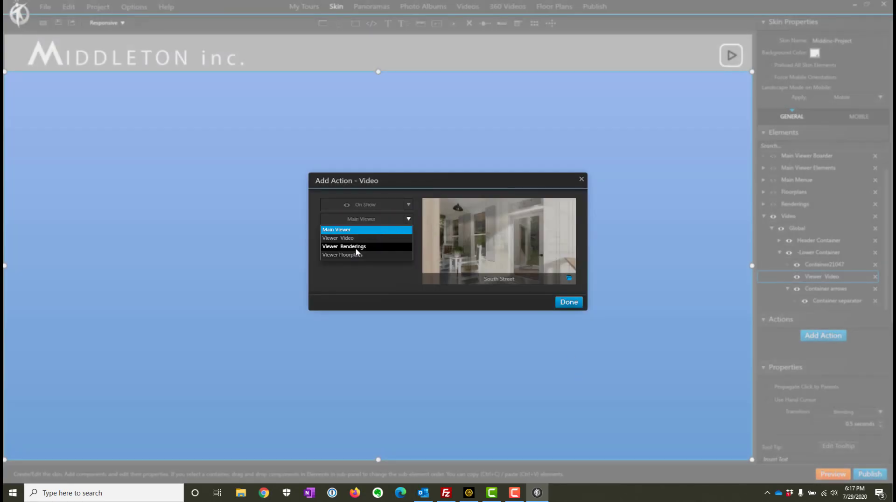
click(342, 240)
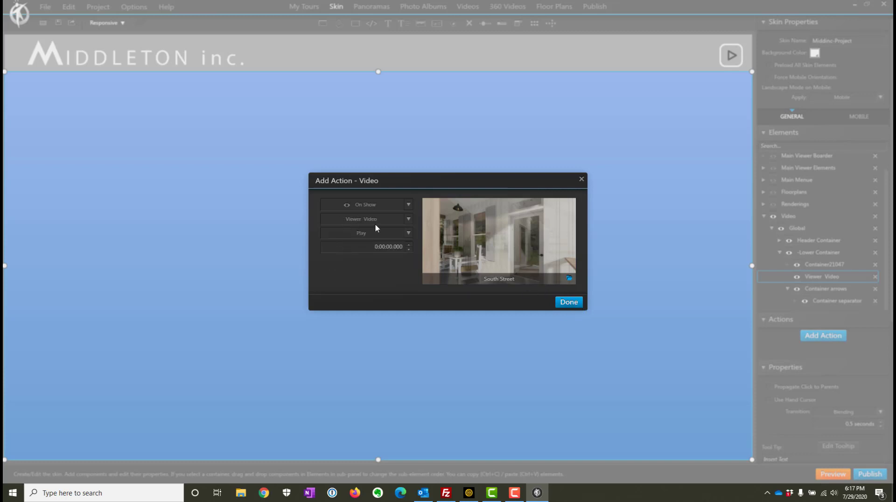
click(569, 302)
Show Main Menue instead of the Video container and check the Video menu button's Show/Hide Components and Hide Components actions
scroll(808, 309, up, 1)
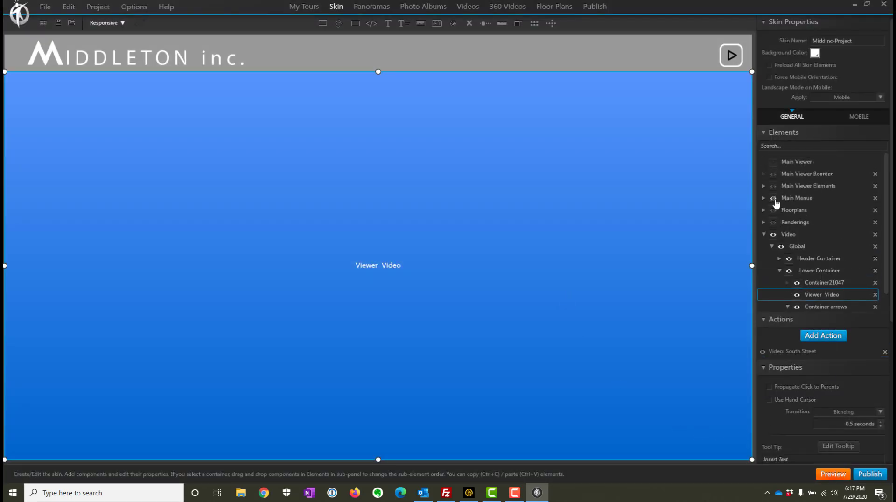
click(773, 236)
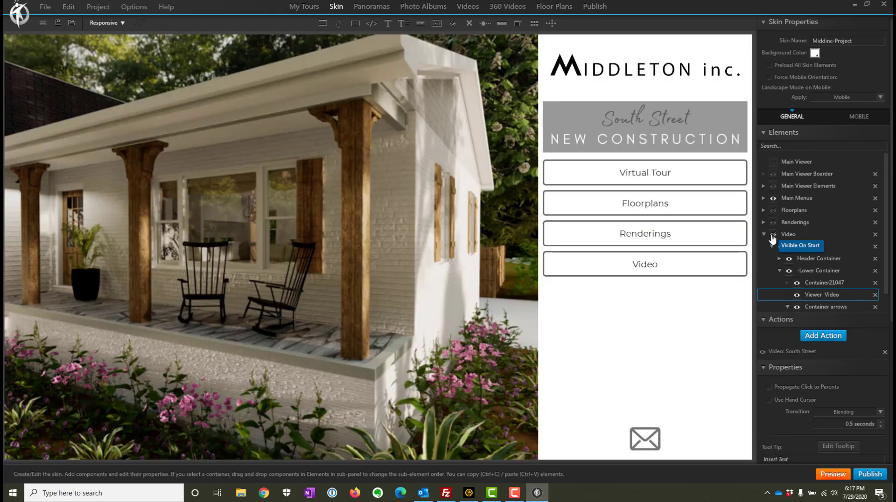
click(617, 265)
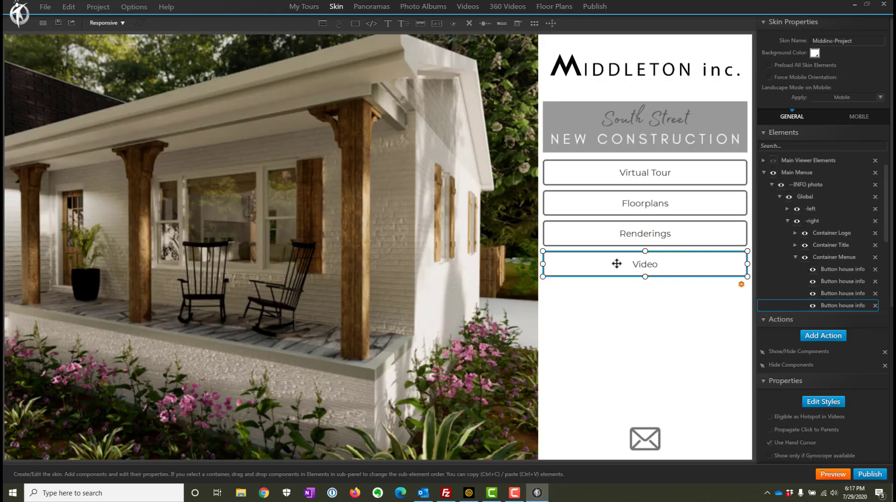
click(794, 366)
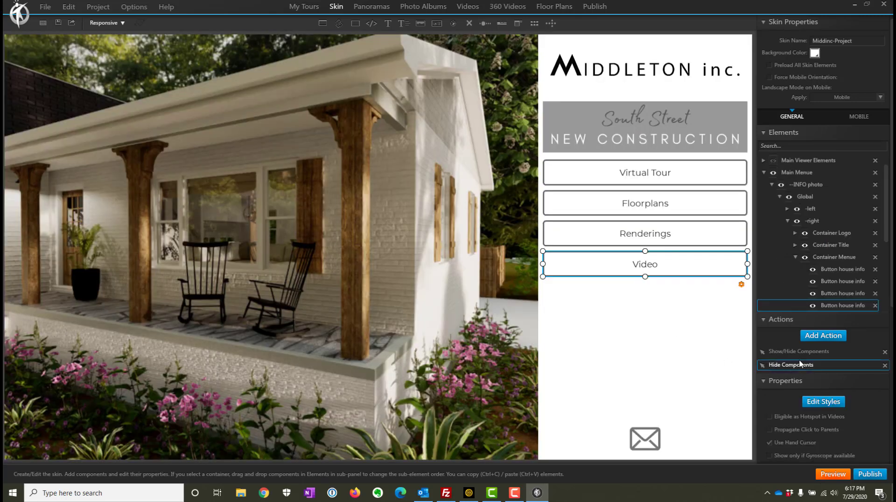
click(789, 354)
double_click(789, 354)
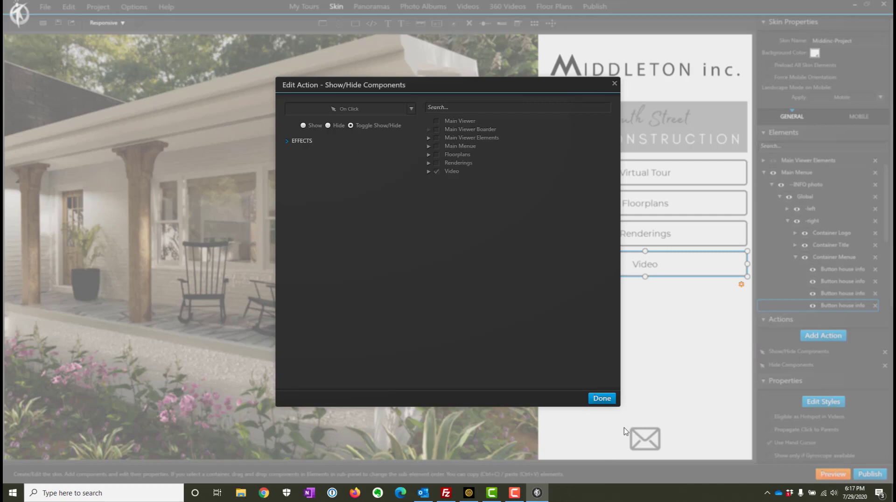
click(607, 400)
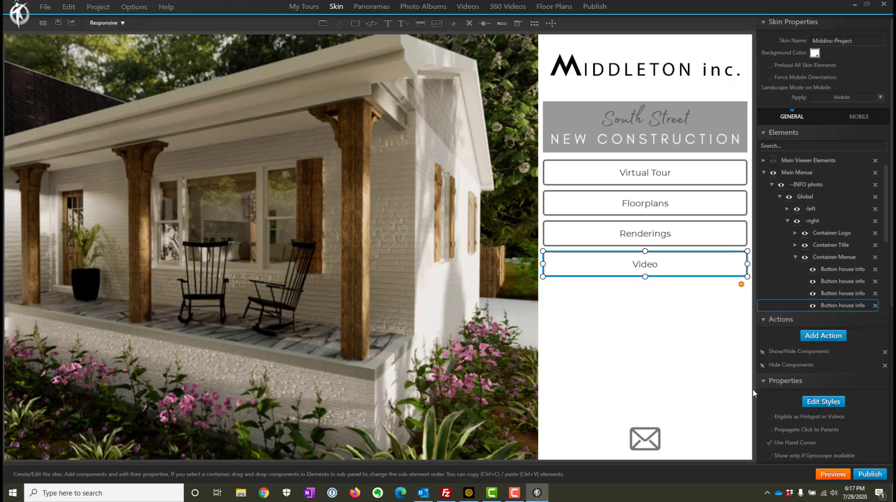
double_click(793, 367)
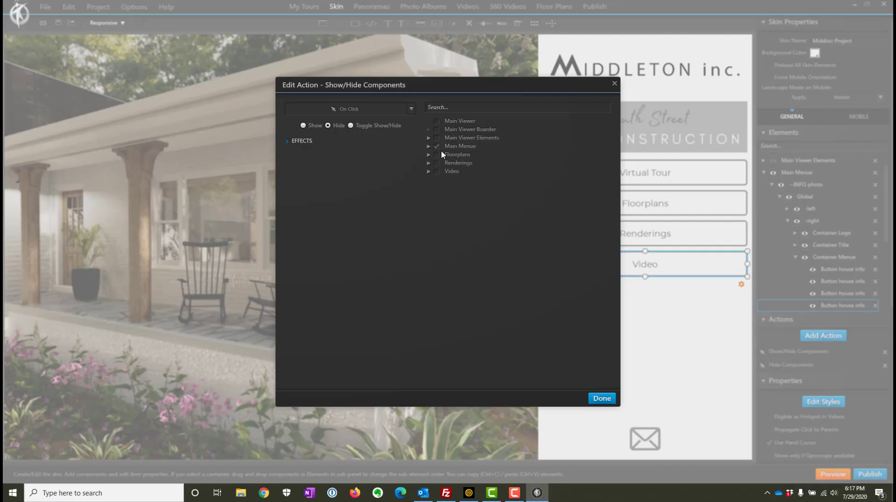
click(601, 398)
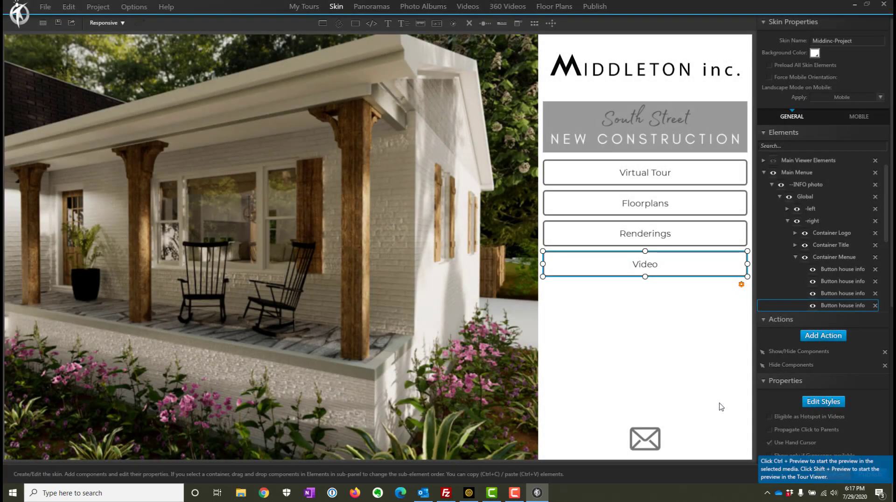
Preview the project, open Video from the menu and return to the main menu
click(733, 379)
click(829, 474)
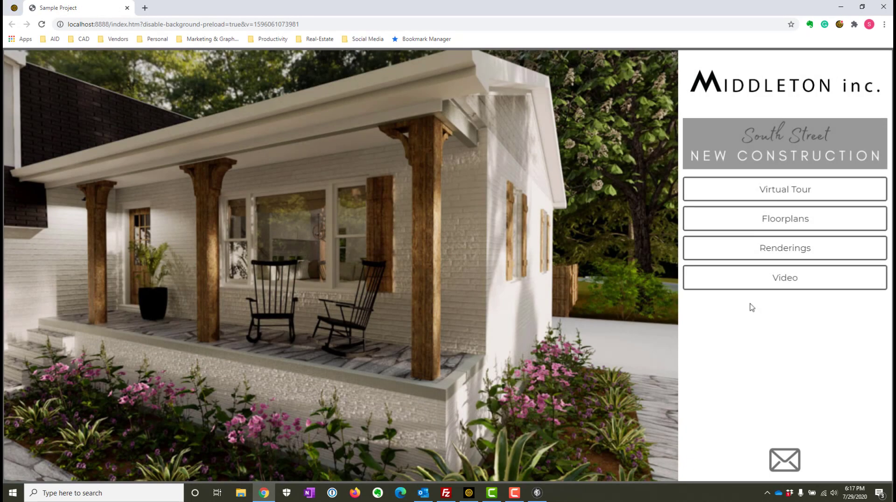
click(784, 285)
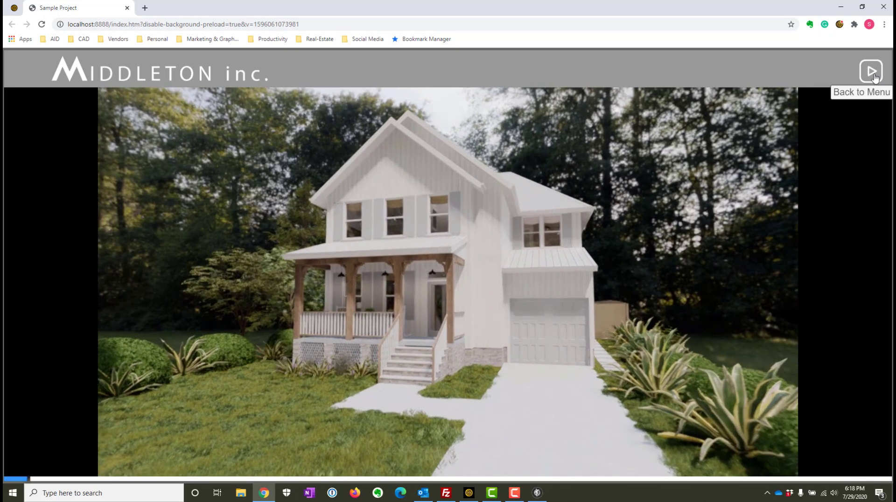
click(873, 75)
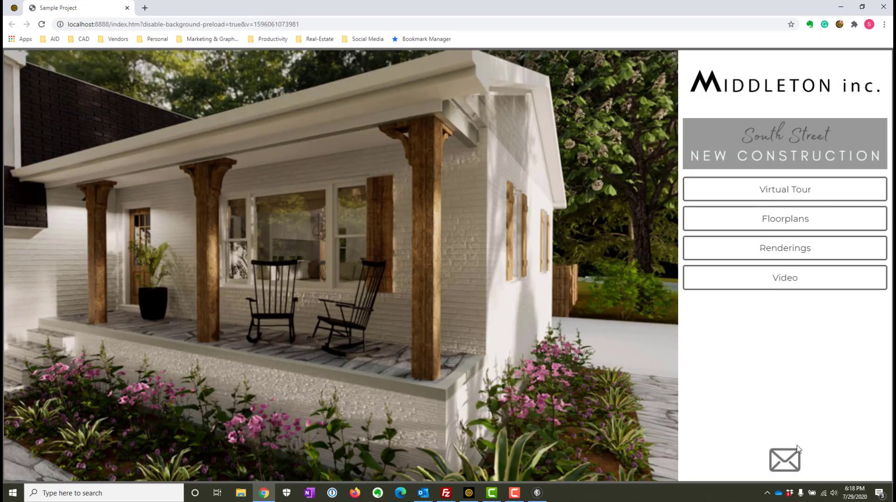
Test the envelope icon's contact page link, close that page and switch back to the 3DVista editor
click(786, 463)
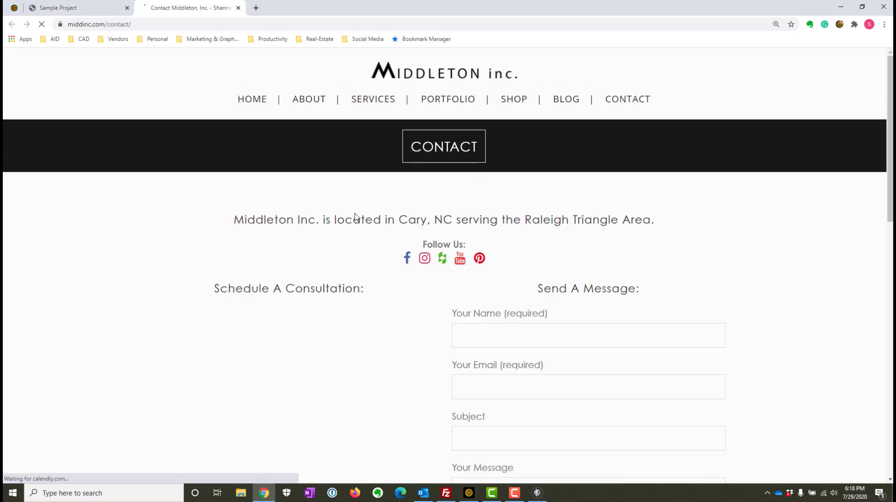
click(238, 7)
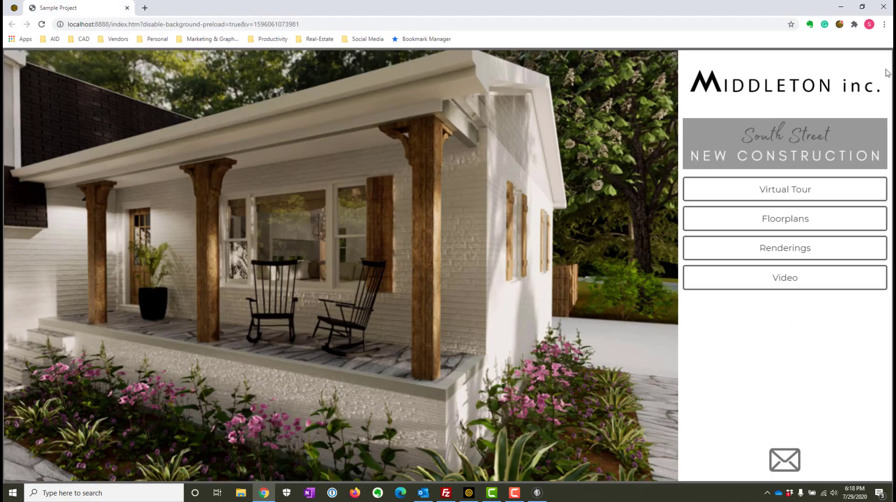
click(840, 7)
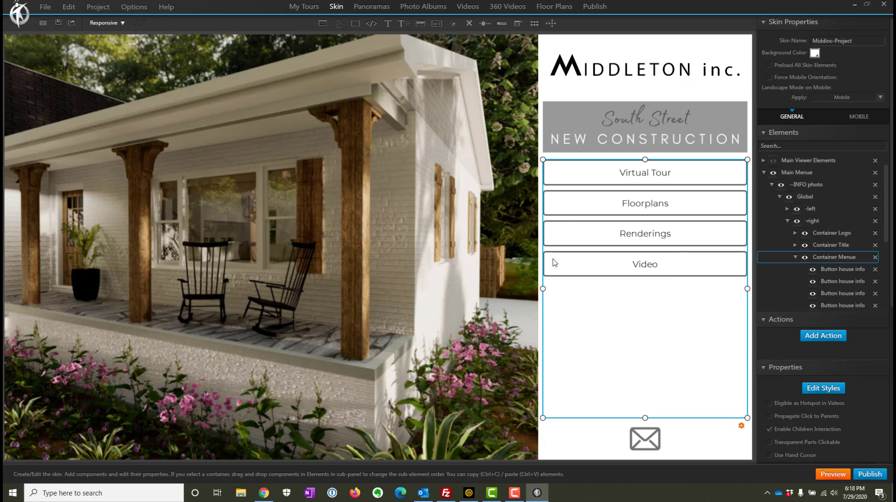
Duplicate the Renderings menu button and place the copy between Renderings and Video
click(585, 274)
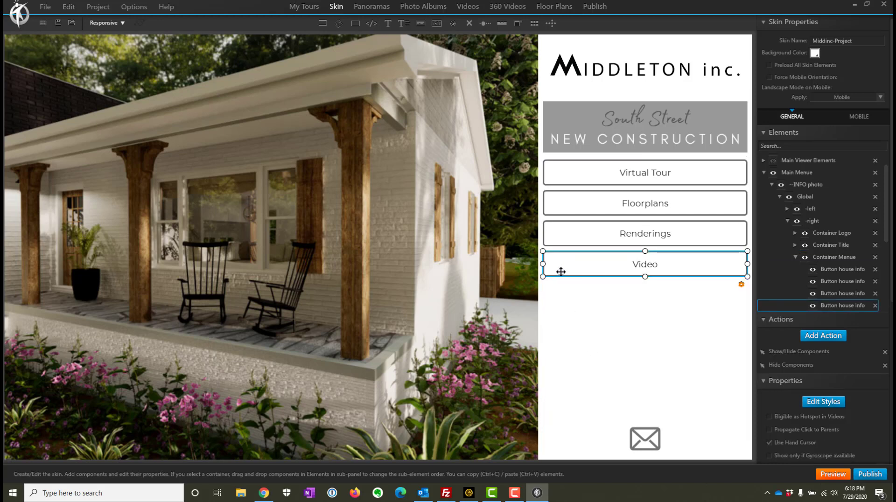
click(553, 237)
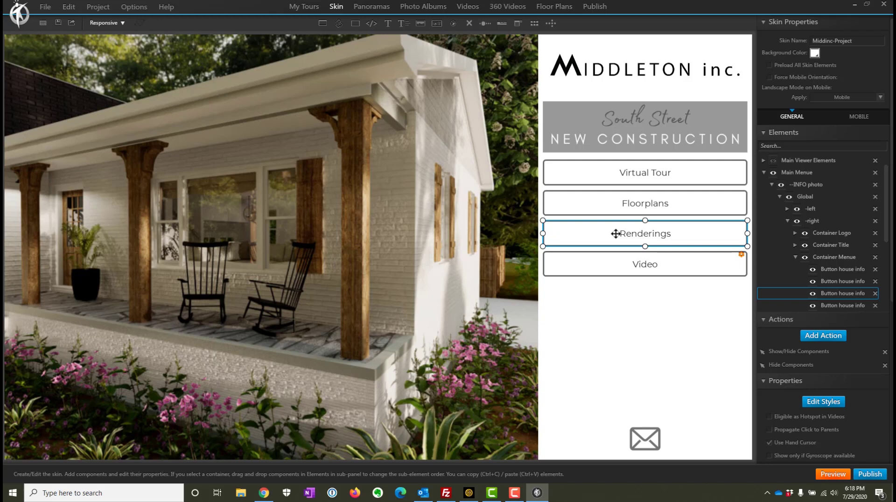
click(71, 8)
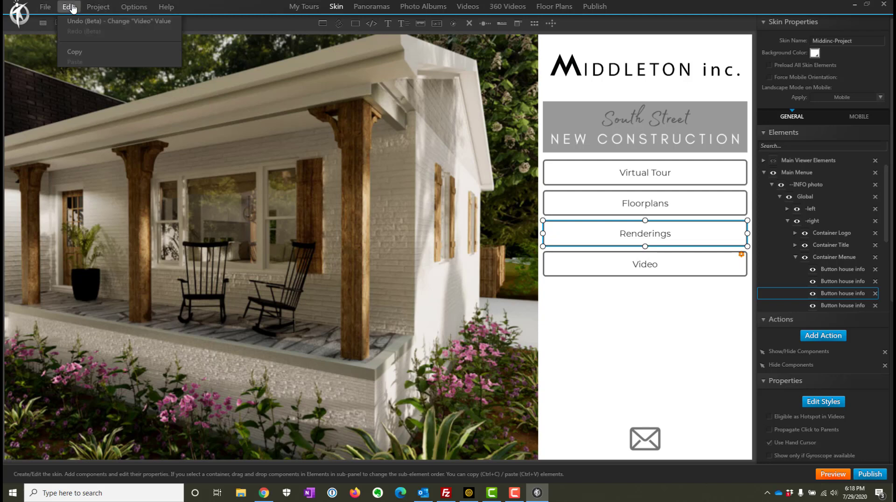
click(70, 8)
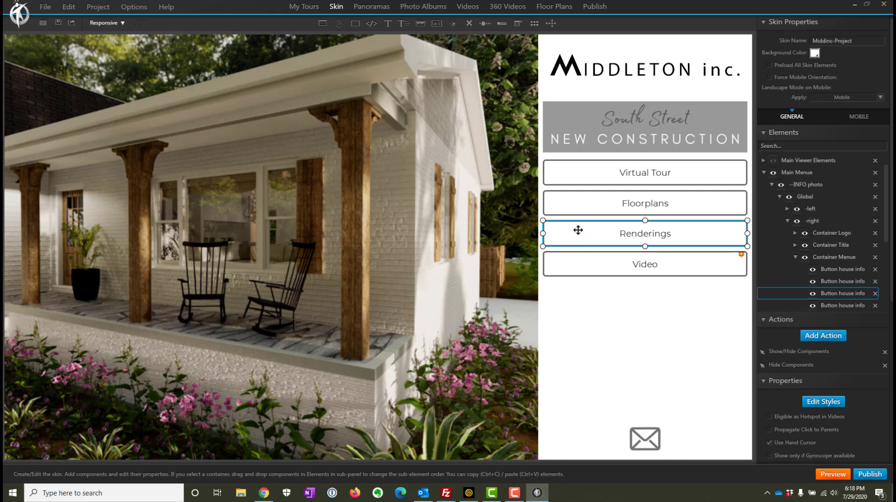
click(551, 298)
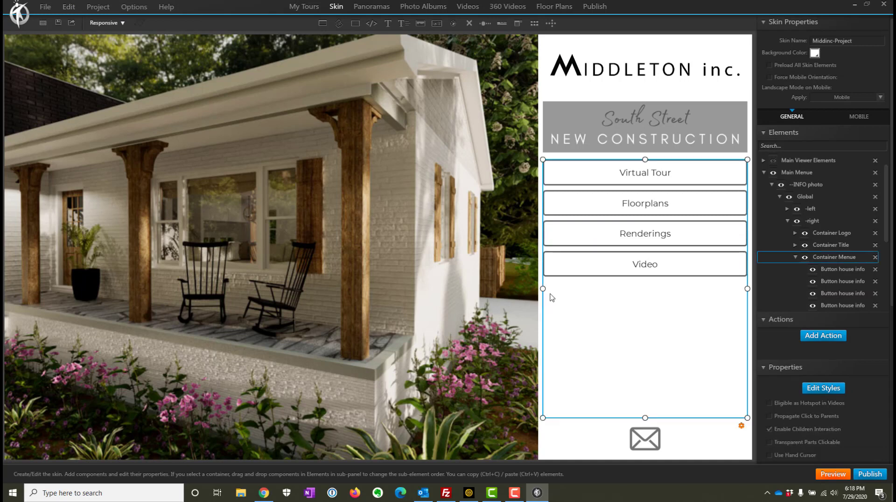
click(575, 241)
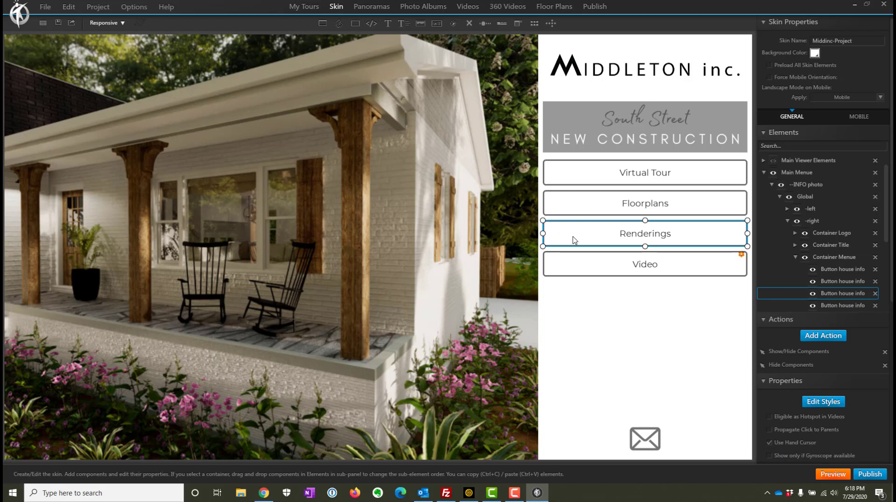
key(ctrl+v)
click(592, 289)
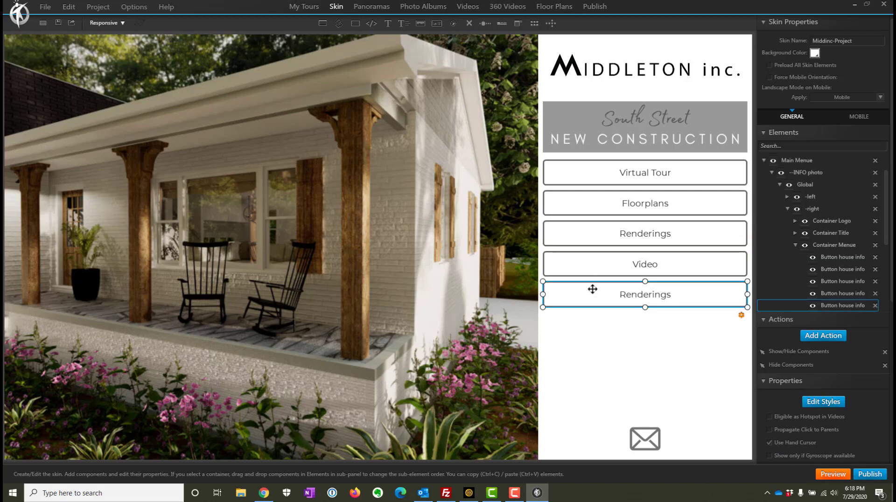
drag(592, 289, 593, 251)
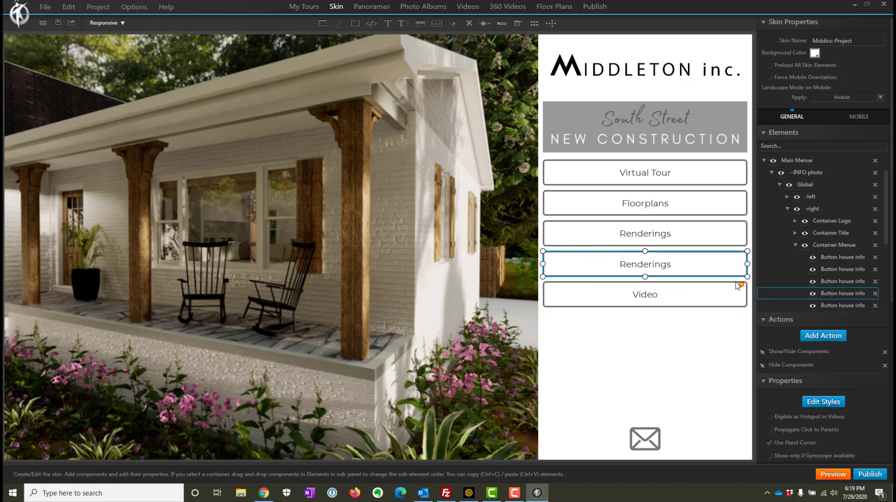
click(796, 245)
click(795, 246)
click(677, 296)
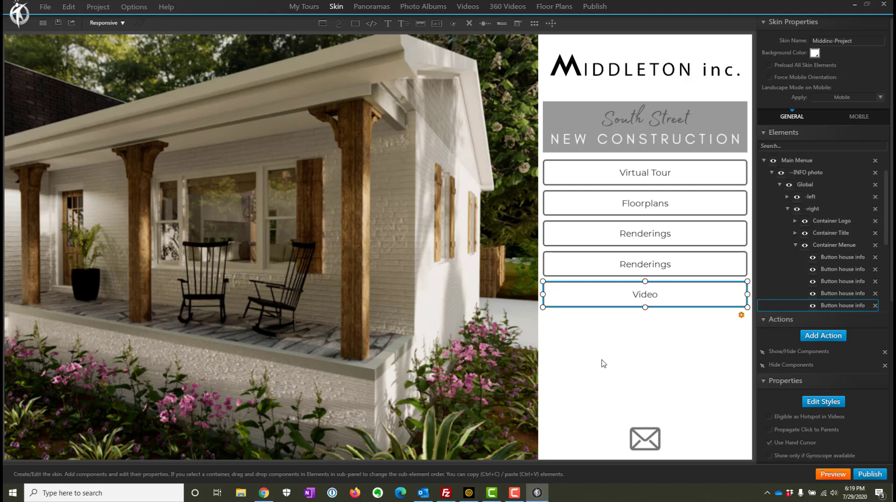
Change the label of the duplicated Renderings menu button above Video to New Button
click(660, 270)
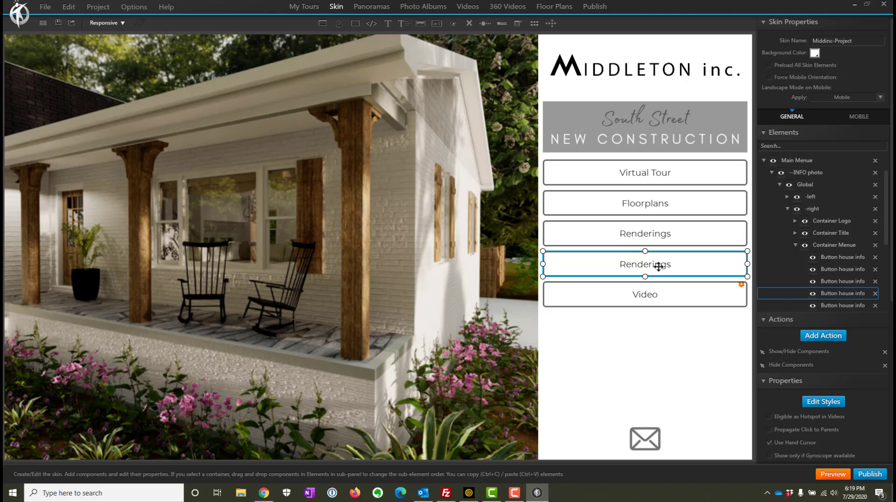
click(810, 366)
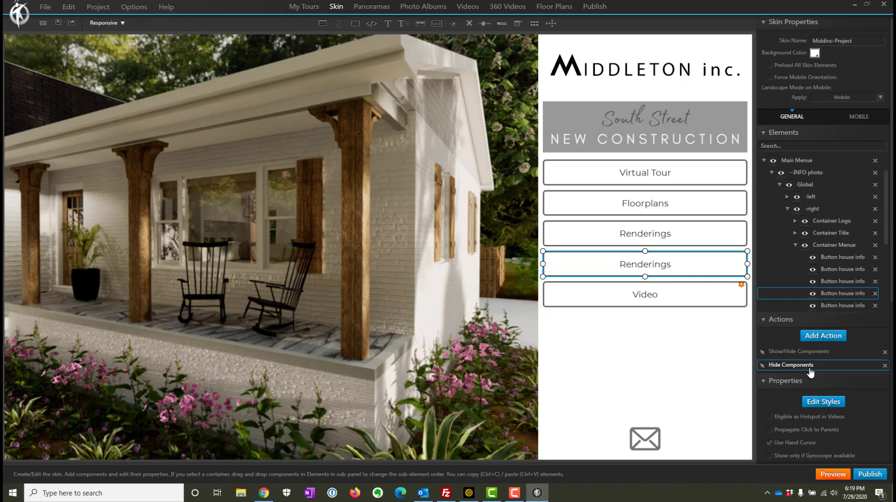
click(814, 406)
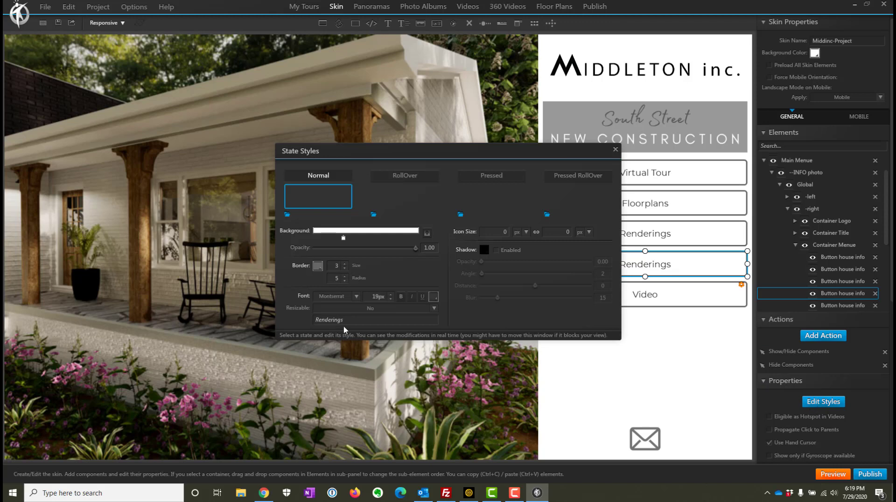
double_click(329, 320)
text(Ne)
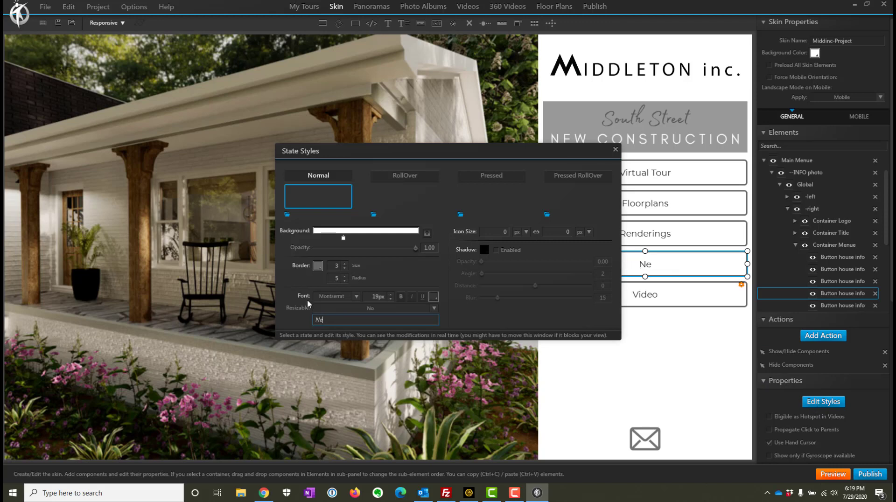
text(w Button)
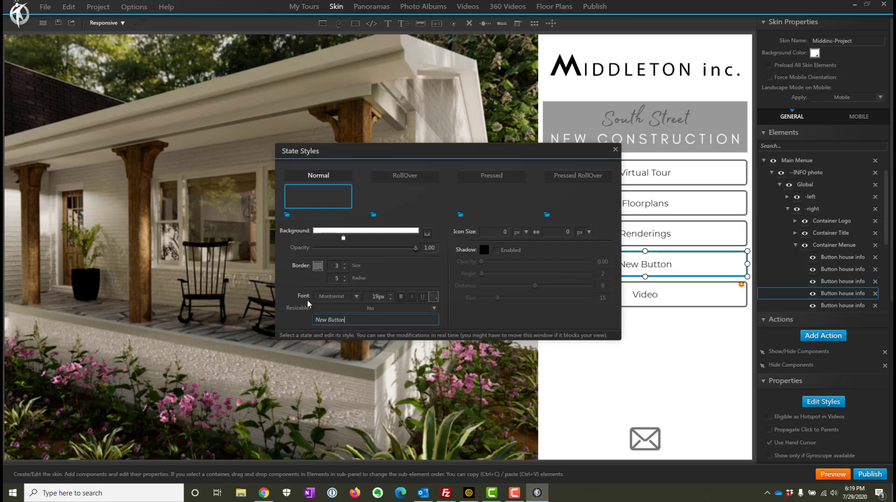
click(615, 149)
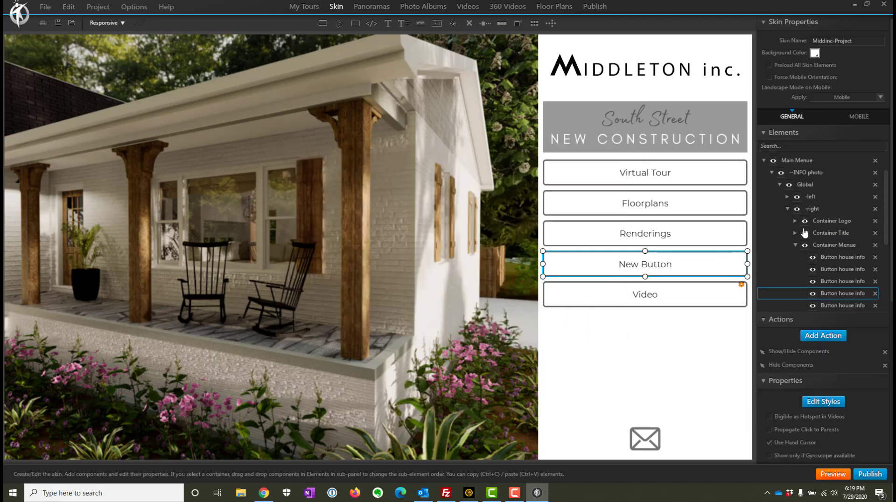
Duplicate the Renderings container in the skin elements, keep the copy below Video and rename it New Button
click(772, 173)
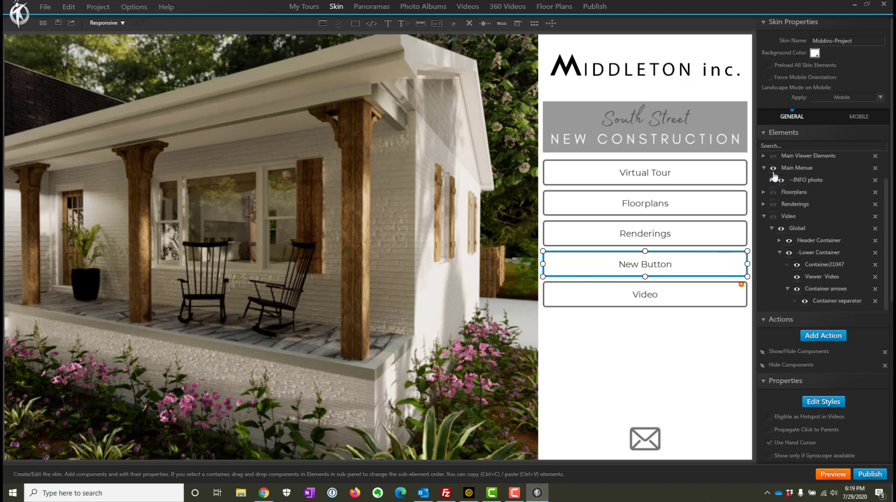
click(764, 216)
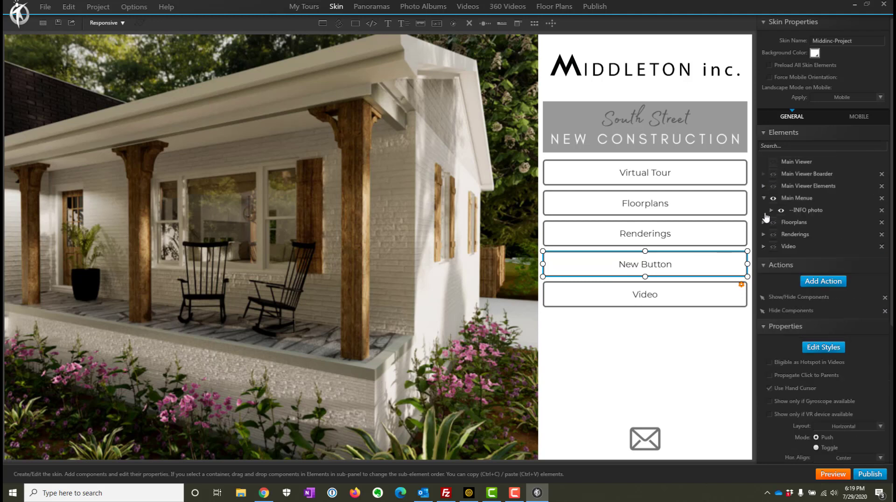
click(794, 246)
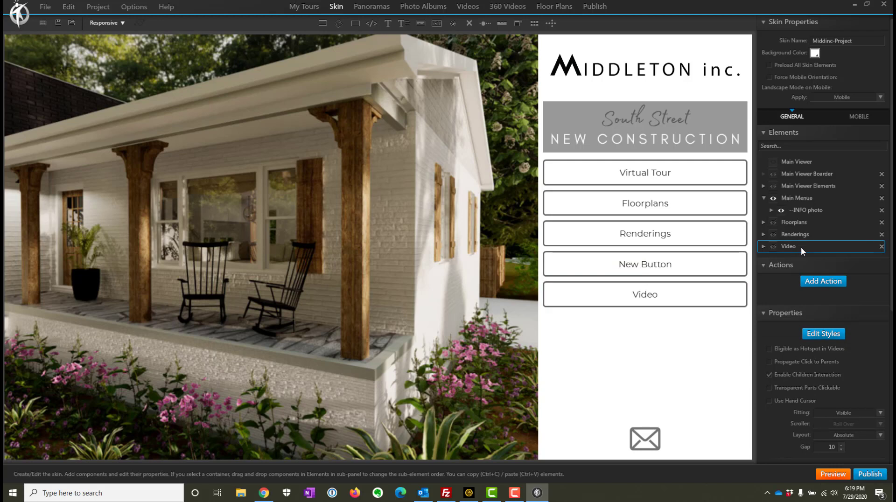
click(808, 234)
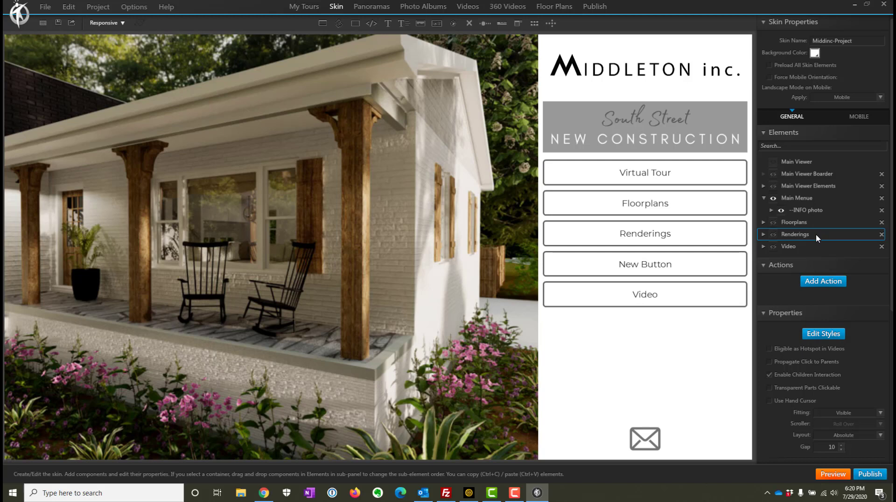
key(ctrl+v)
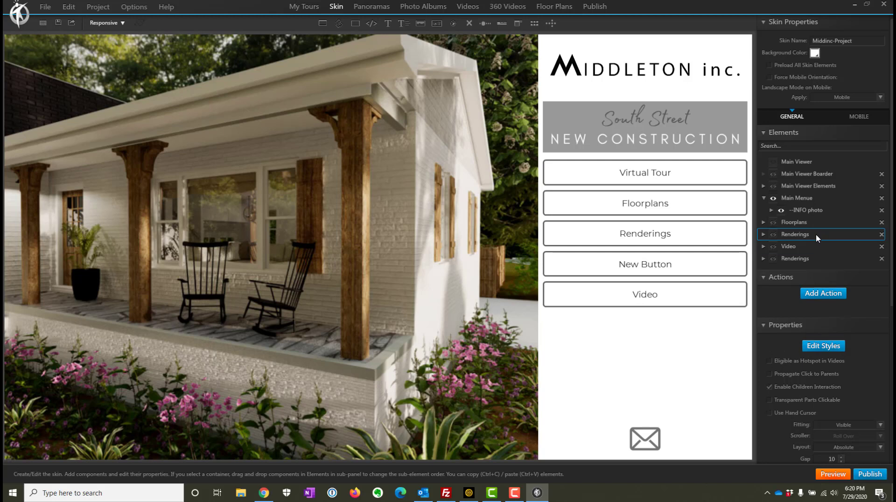
click(809, 259)
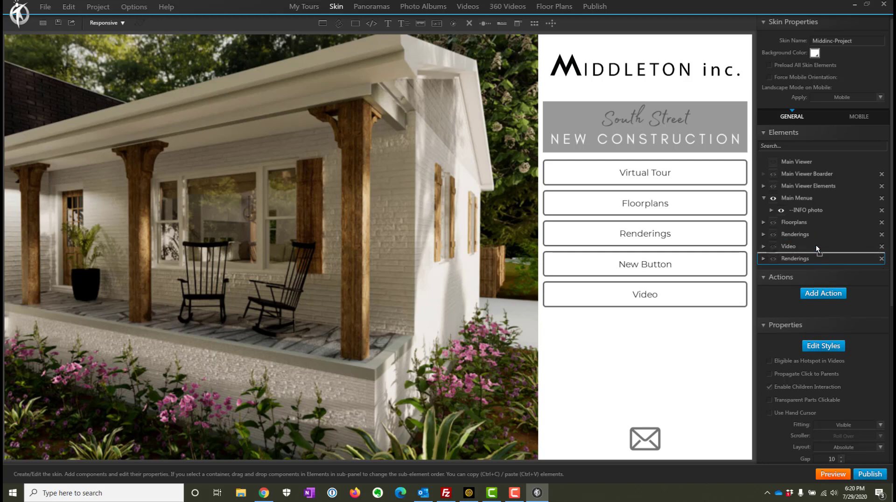
key(Delete)
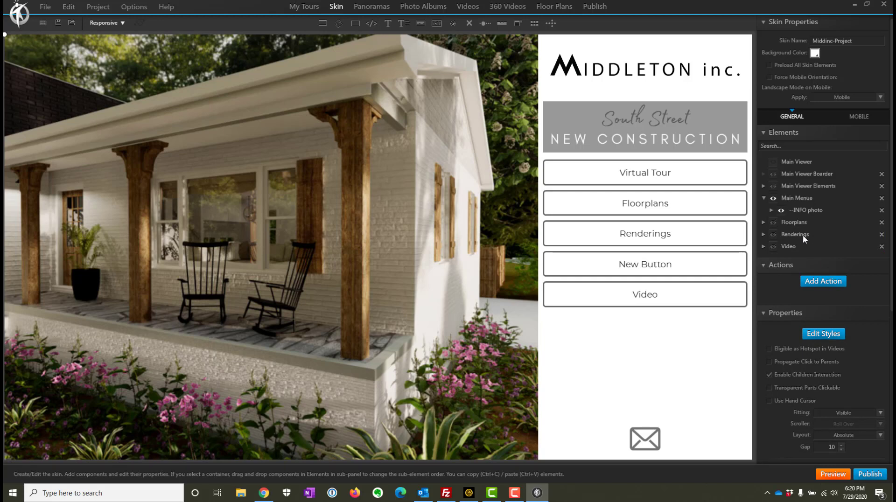
scroll(812, 235, down, 5)
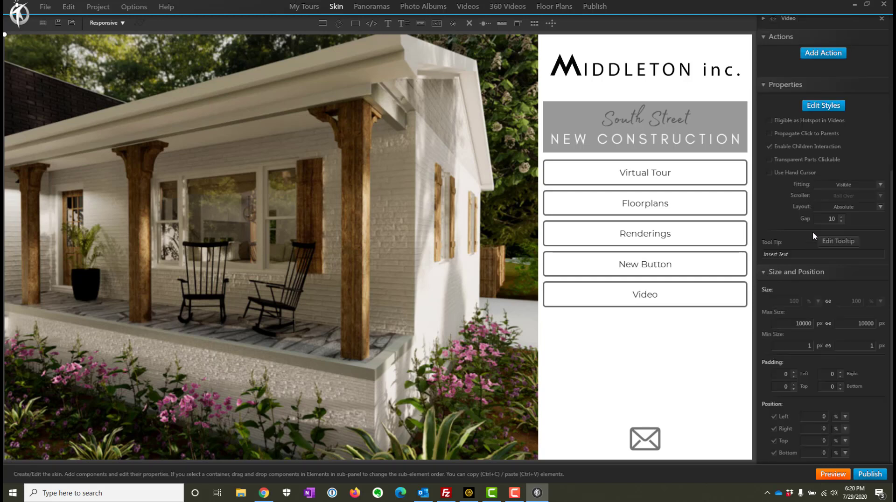
scroll(817, 224, up, 5)
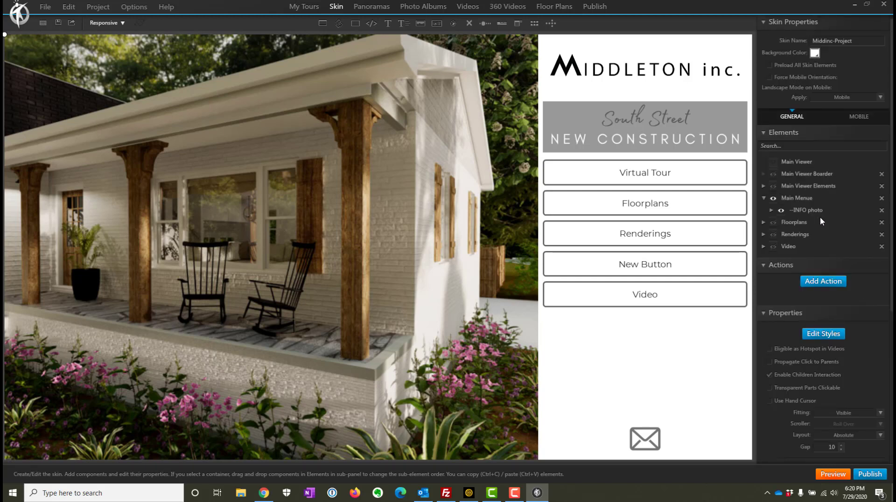
key(ctrl+z)
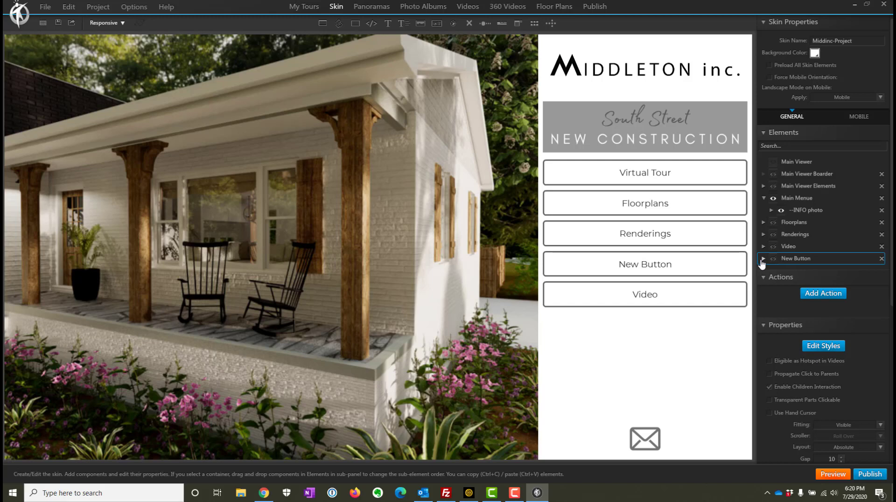
Rename the Viewer Renderings element inside the New Button container's -Lower Container as Viewer New Button
click(763, 259)
click(771, 272)
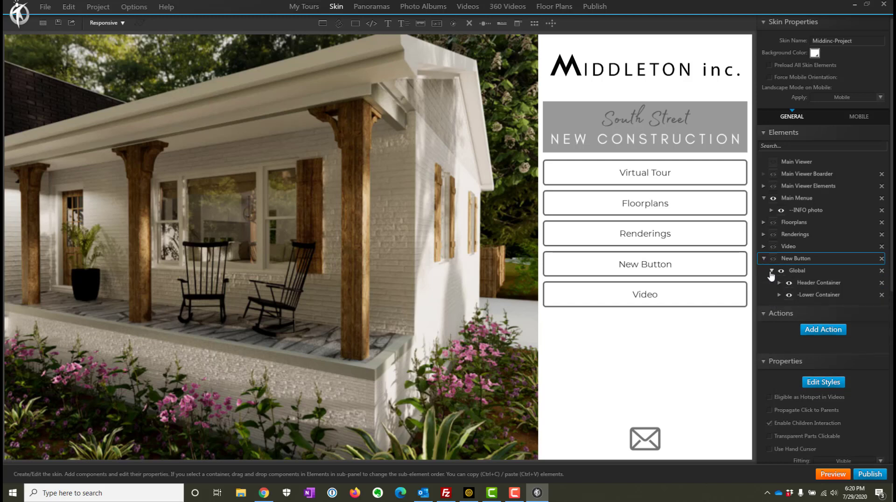
click(779, 295)
click(788, 306)
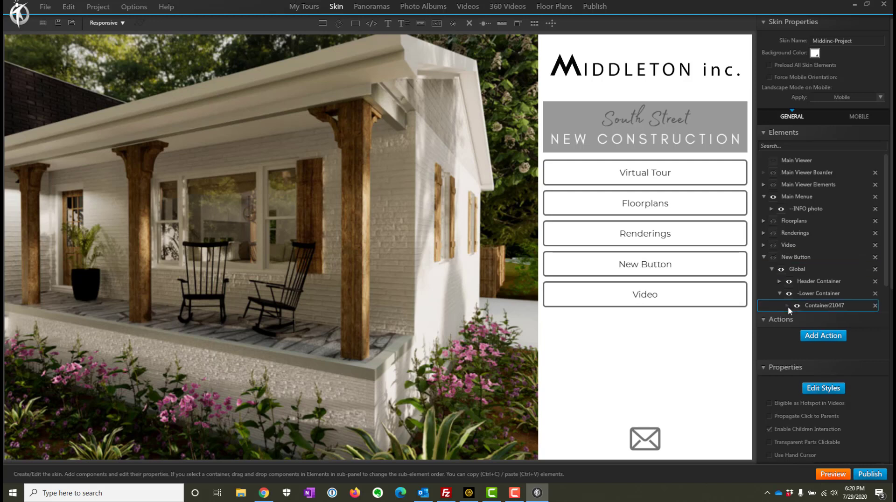
scroll(815, 308, down, 2)
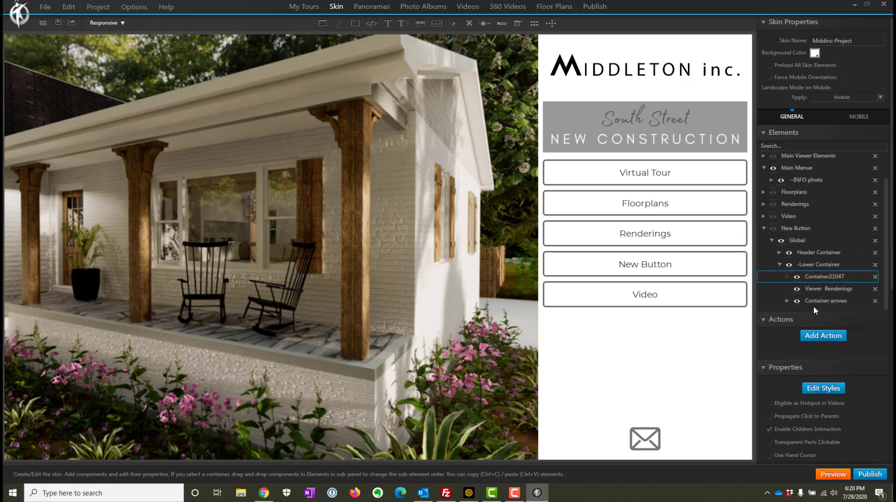
click(818, 289)
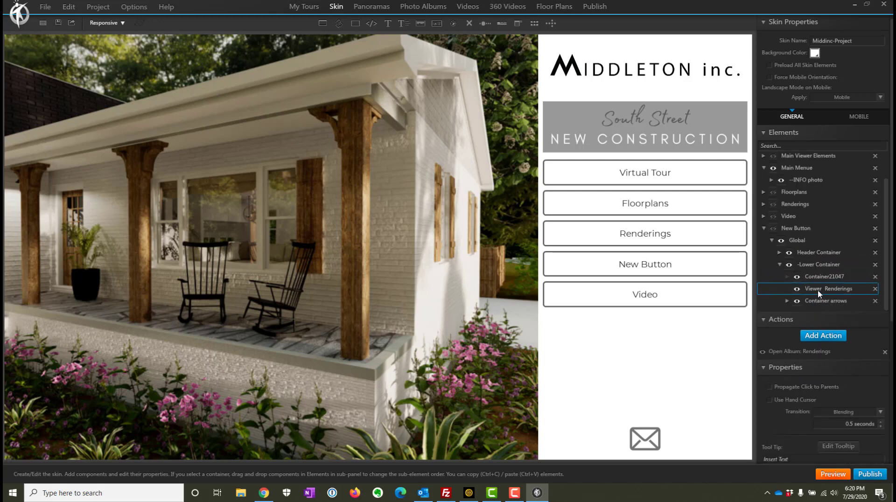
double_click(842, 289)
Remove the new viewer's Open Album: Renderings action and start an Open Album action with the Design Plans album
click(886, 353)
click(823, 336)
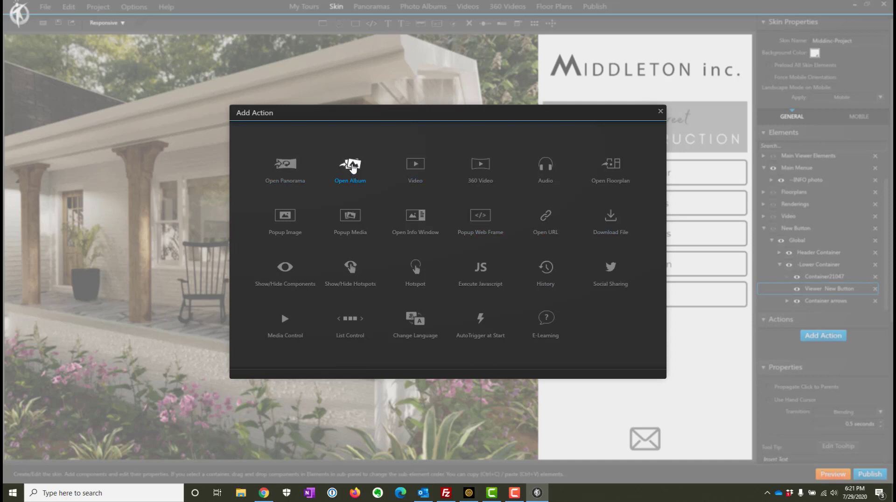
click(353, 167)
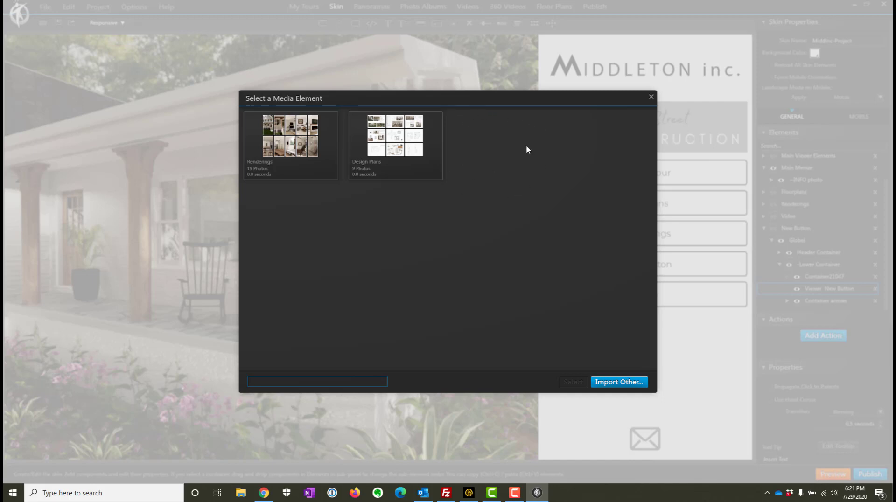
click(413, 142)
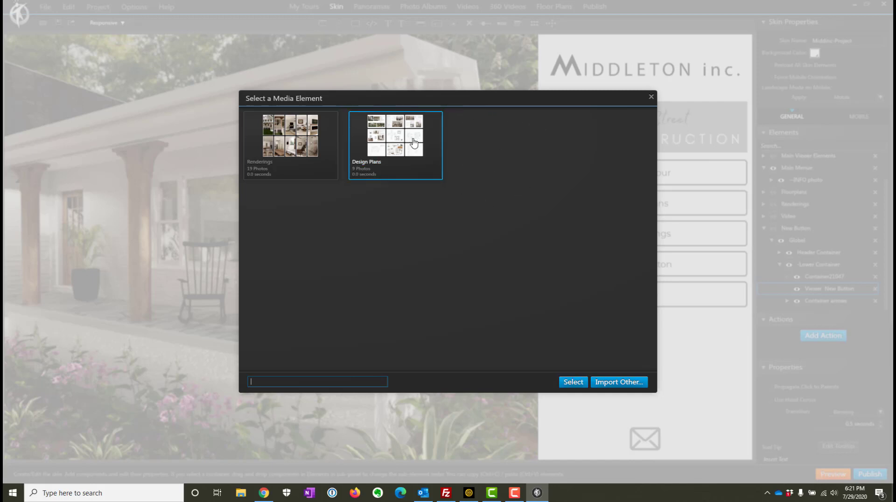
click(578, 381)
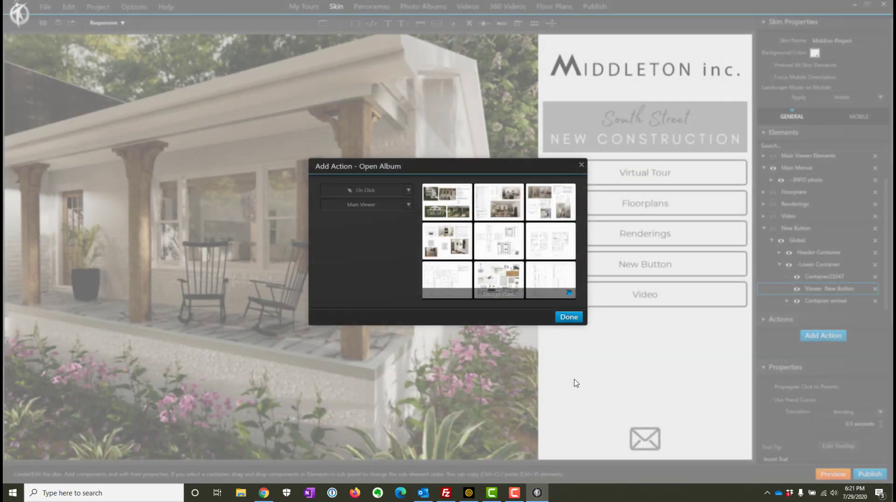
Set the Open Album action to trigger On Show and open in Viewer New Button
click(408, 194)
click(351, 236)
click(410, 206)
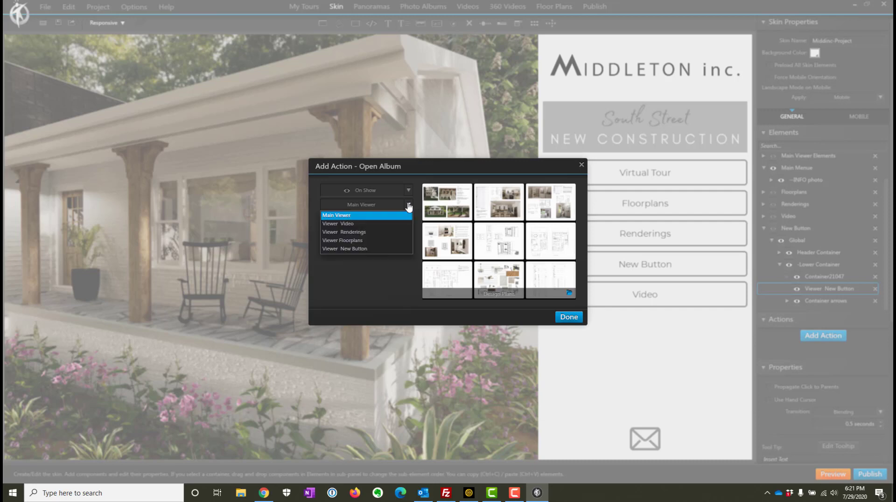
click(353, 250)
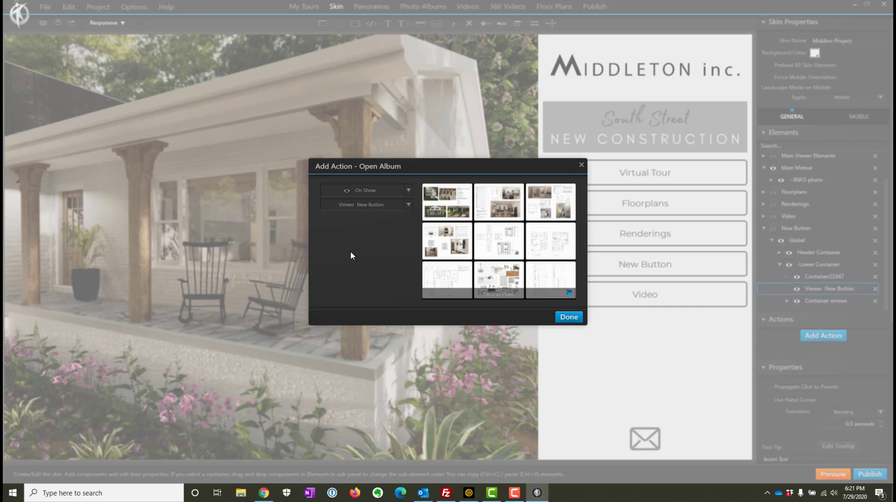
click(568, 318)
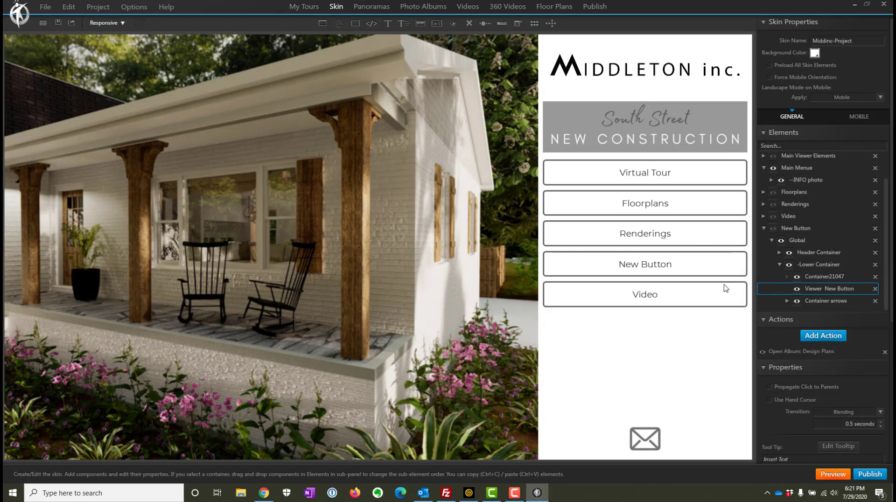
Target the New Button container in the New Button menu button's Show/Hide Components action
click(587, 268)
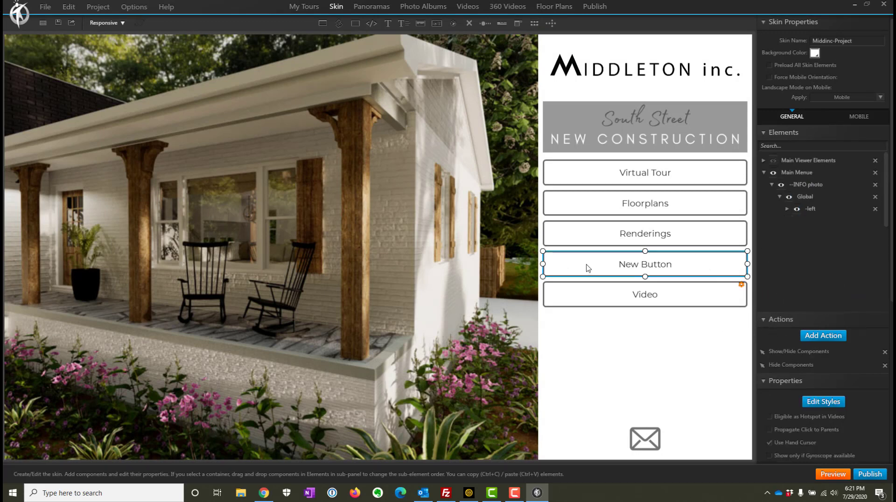
click(783, 355)
double_click(782, 355)
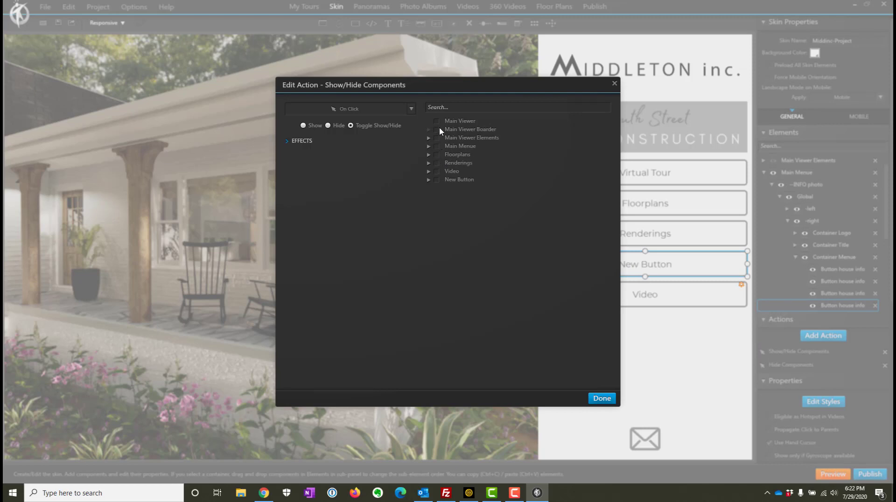
click(437, 180)
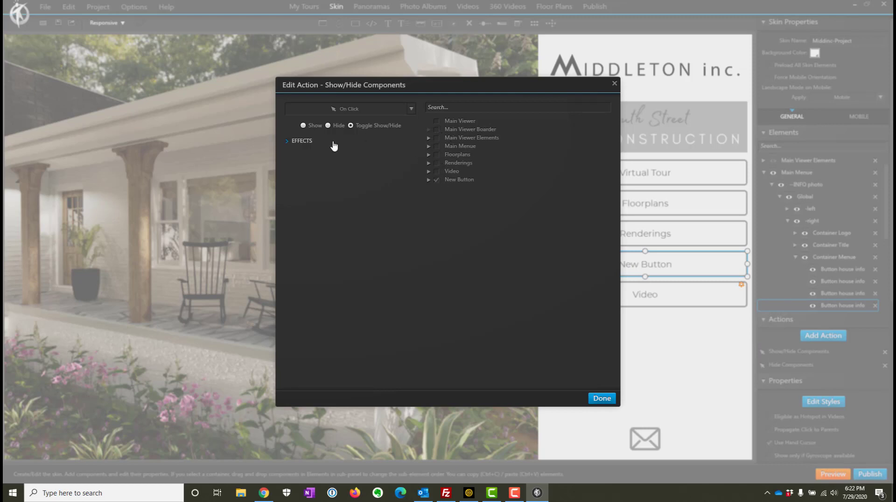
click(602, 398)
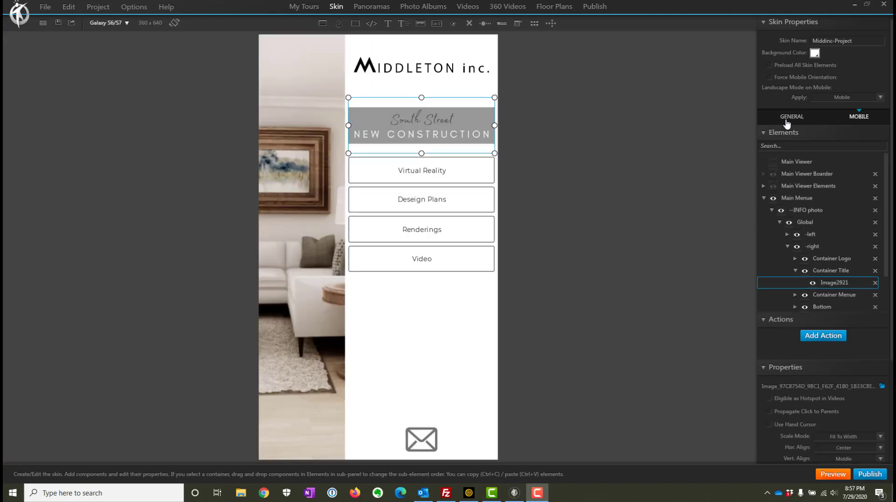
Compare the main menu in the General and Mobile skin layouts, finishing on the Mobile layout
click(788, 120)
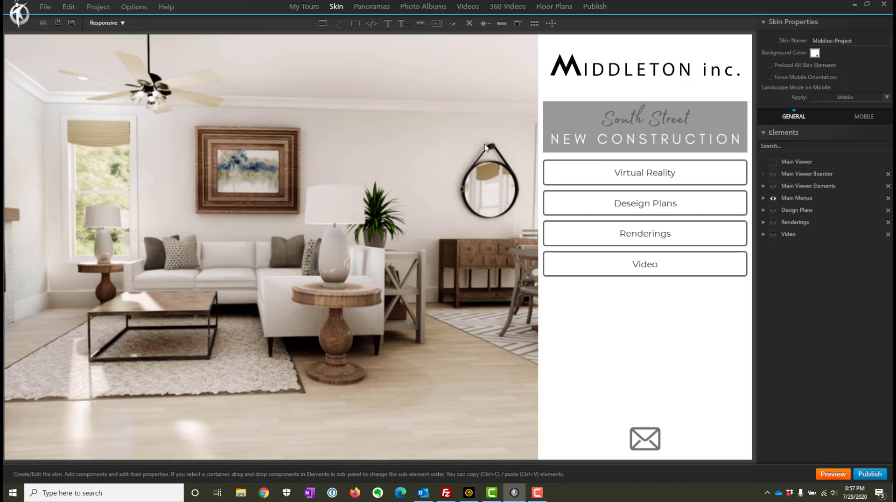
click(861, 118)
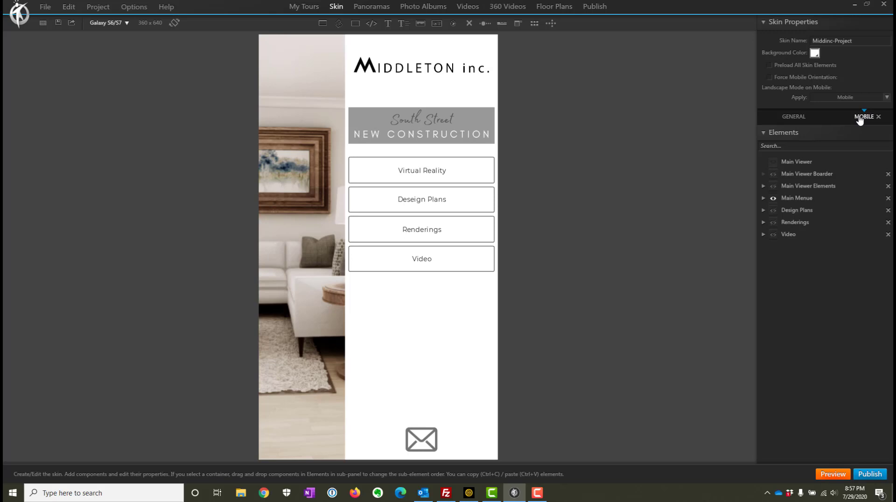
click(793, 118)
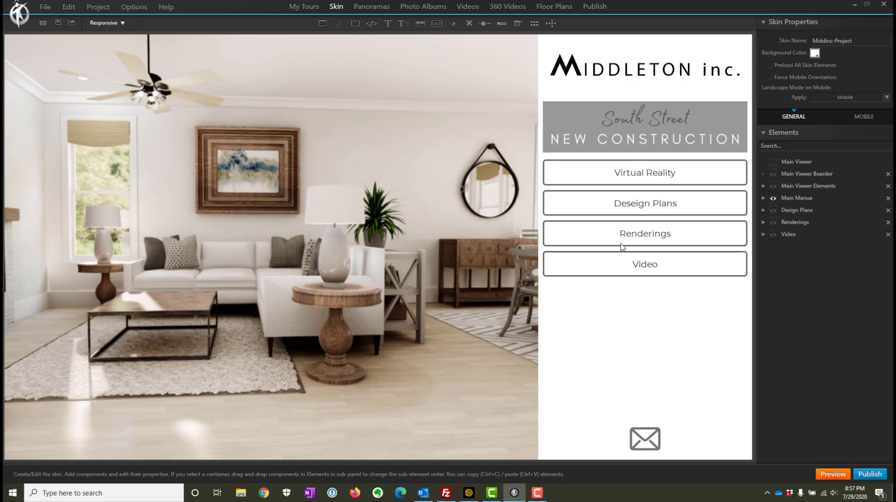
click(843, 119)
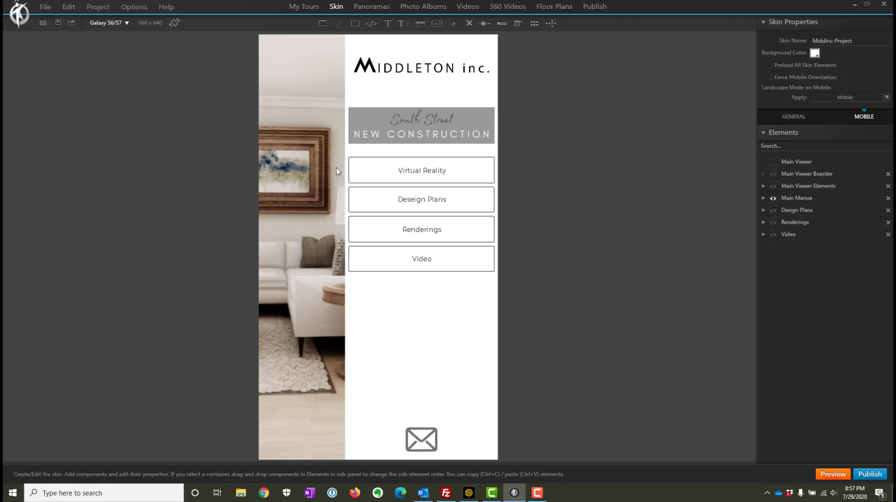
Delete the Mobile skin layout and recreate it by copying all elements from the General layout
click(804, 118)
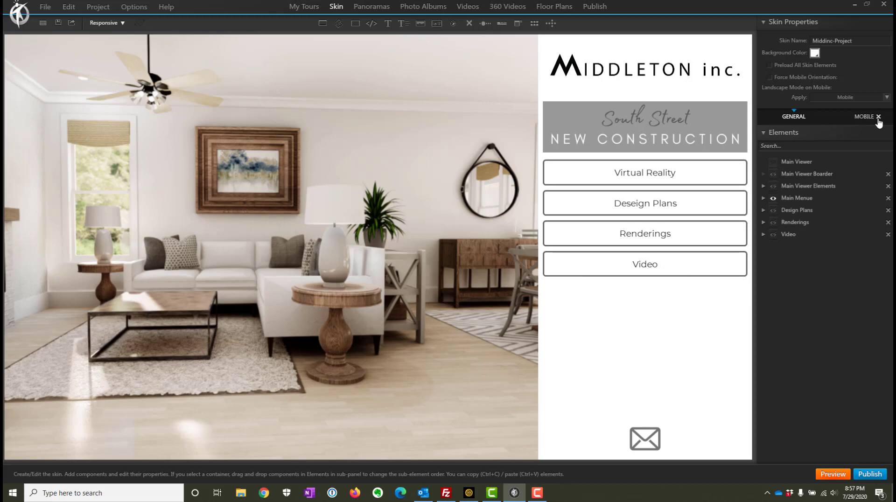
click(878, 117)
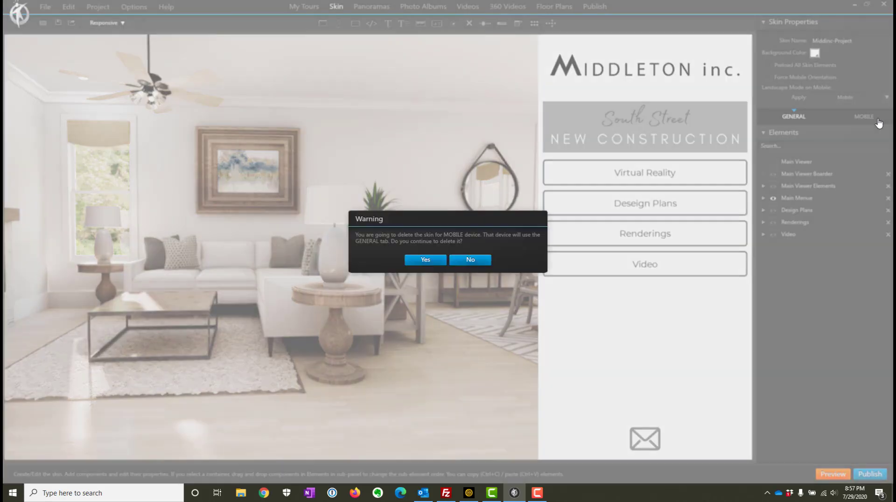
click(424, 261)
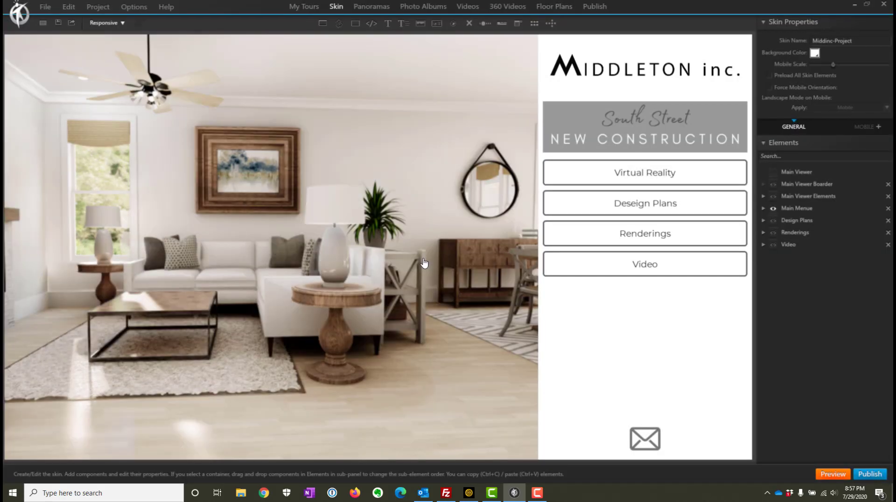
click(878, 129)
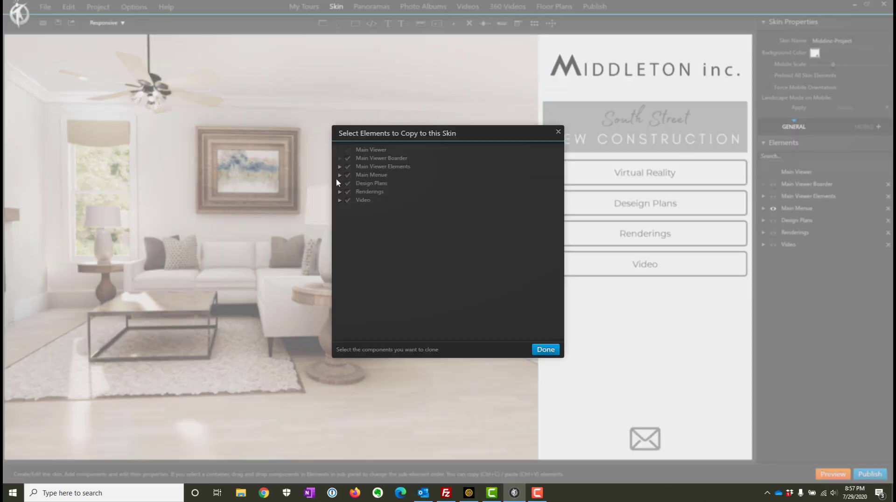
click(542, 351)
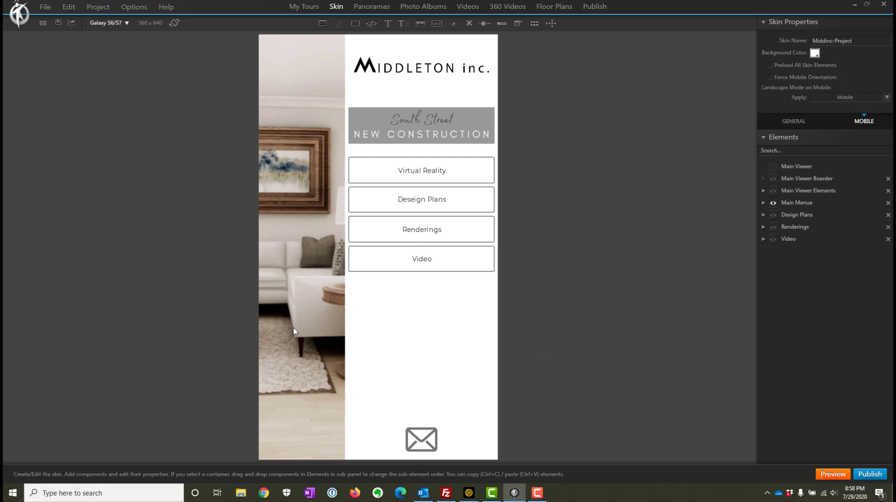
Set the South Street title image's scale mode to Fit To Width in the landscape view of the Mobile layout
click(174, 23)
click(174, 23)
click(174, 23)
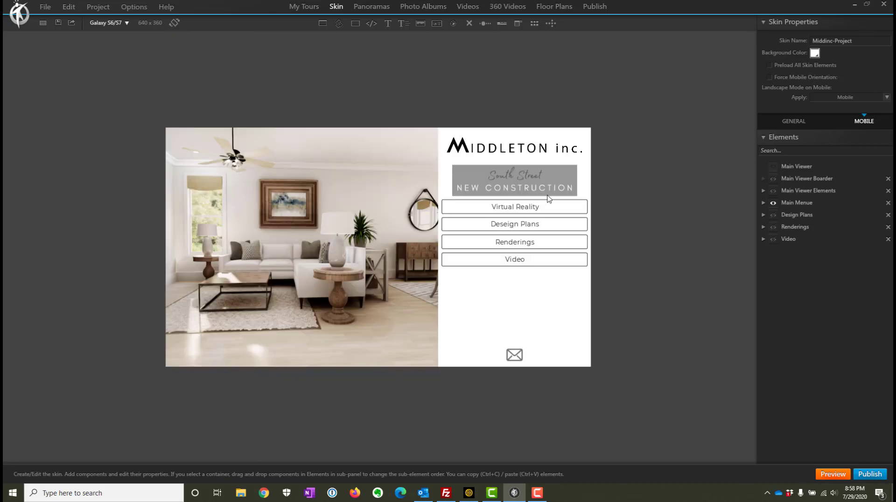
click(532, 191)
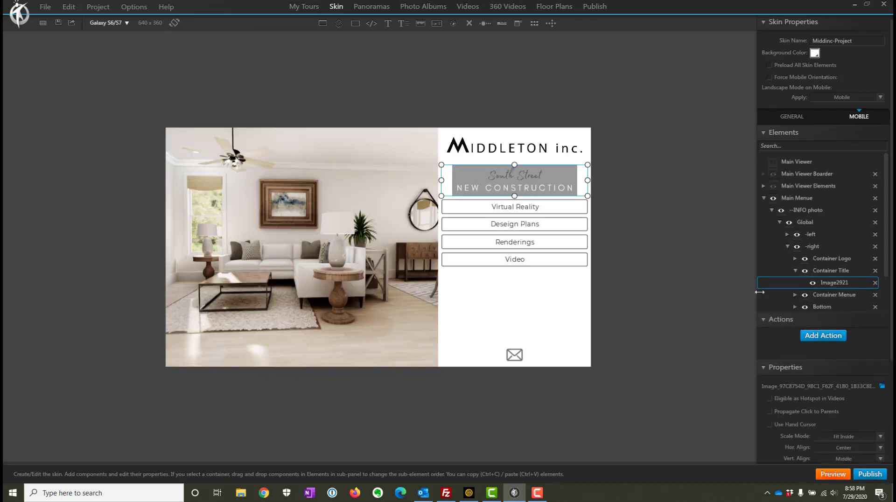
scroll(857, 415, down, 3)
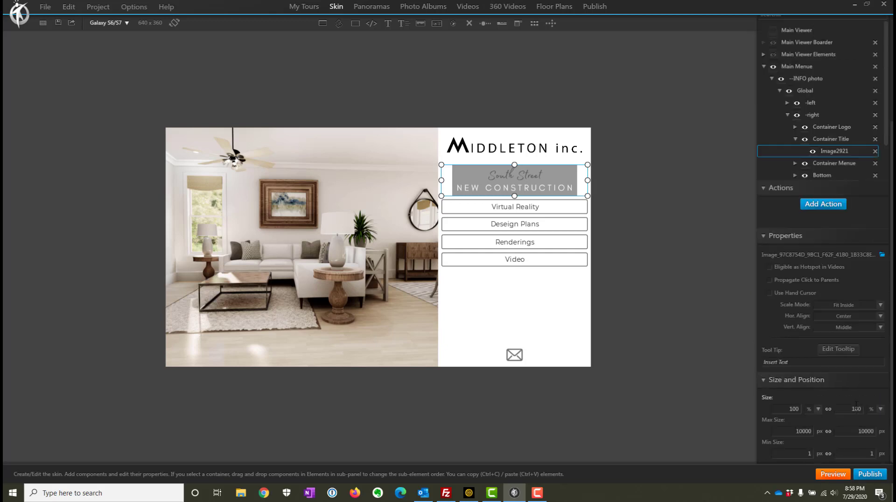
click(880, 305)
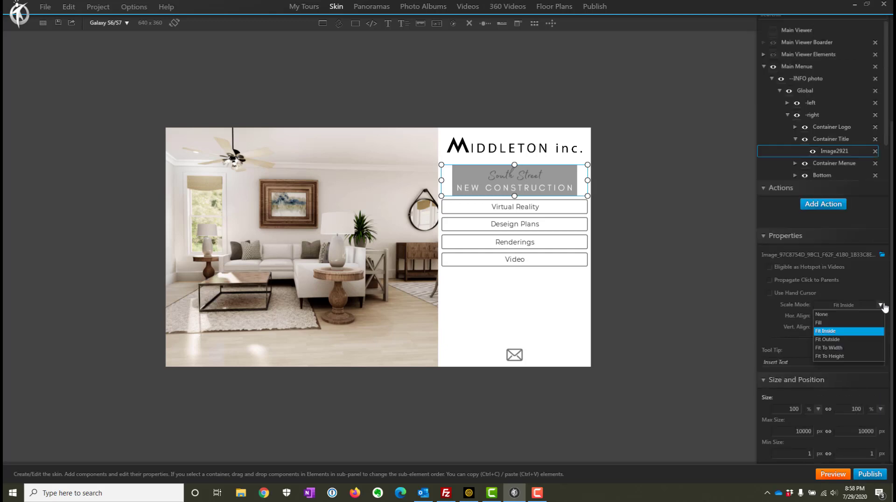
click(833, 347)
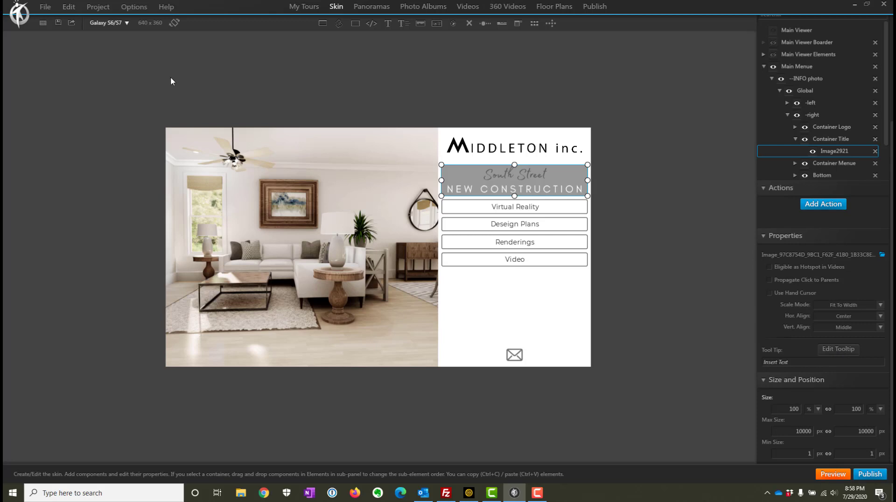
Compare the mobile main menu in portrait and landscape orientation, checking the title image and the Container Menue area
click(175, 23)
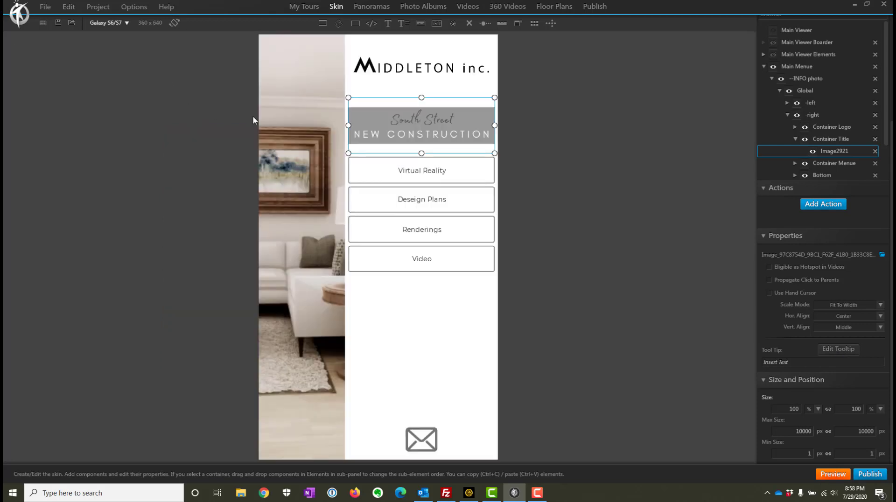
click(435, 343)
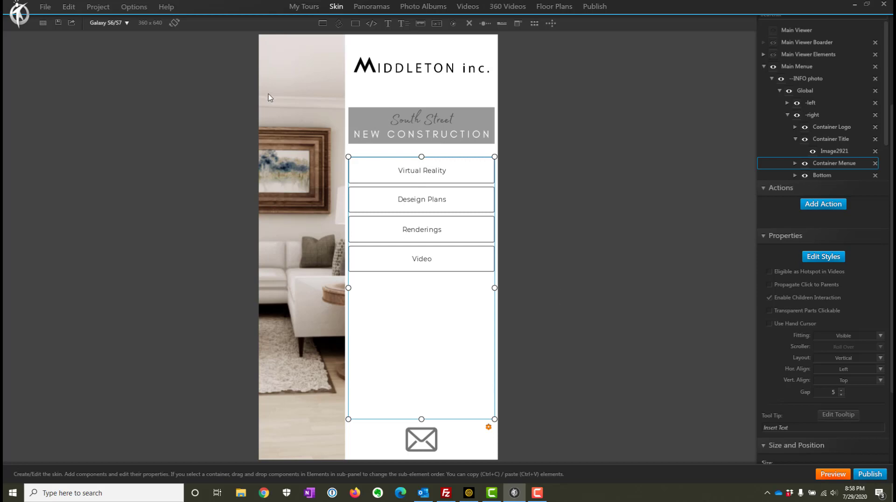
click(175, 23)
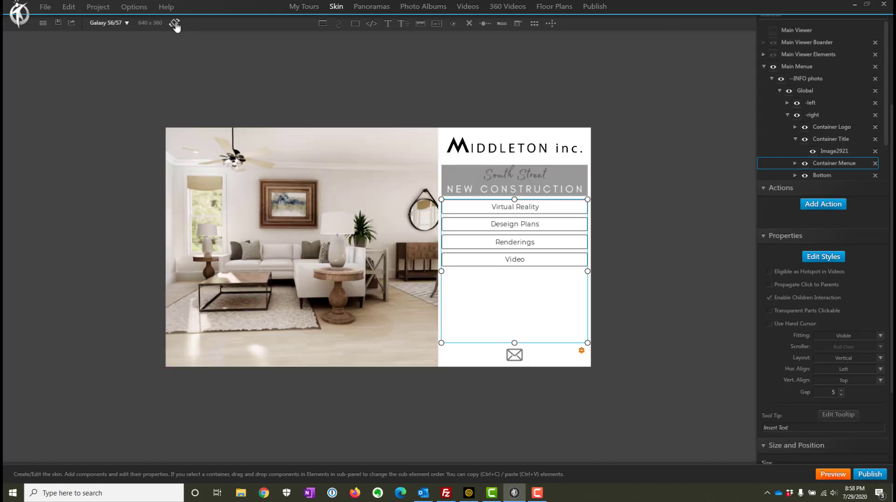
click(174, 23)
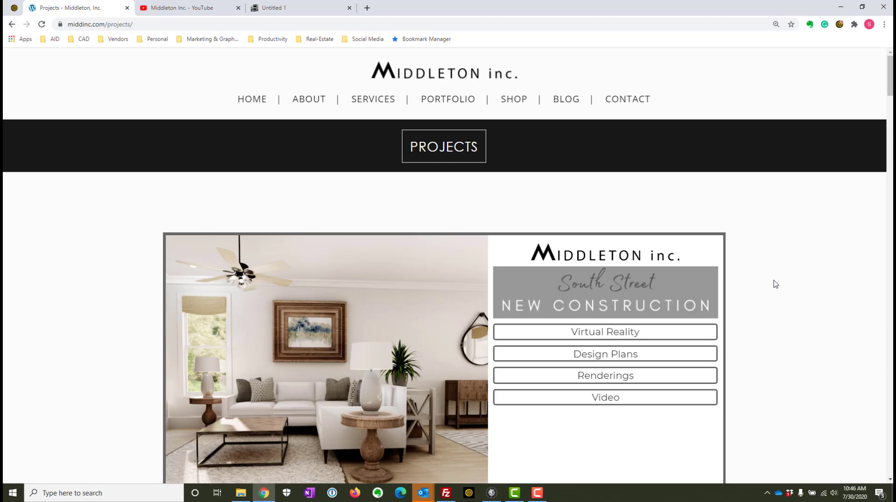
Compare the South Street presentation embedded in the Middleton website's Projects page with its standalone project page
scroll(775, 284, down, 2)
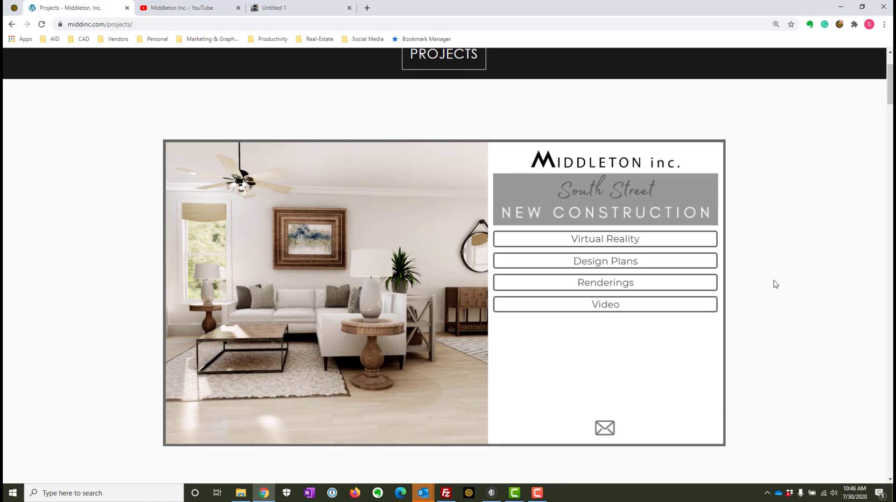
click(208, 13)
click(271, 10)
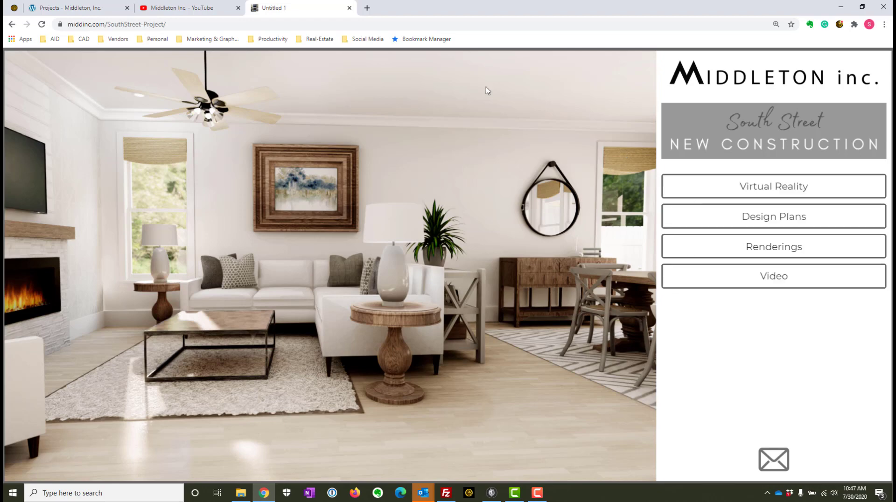
Return to the Projects page and look through the embedded project presentations, examining their titles and menu buttons
click(75, 8)
scroll(750, 296, down, 5)
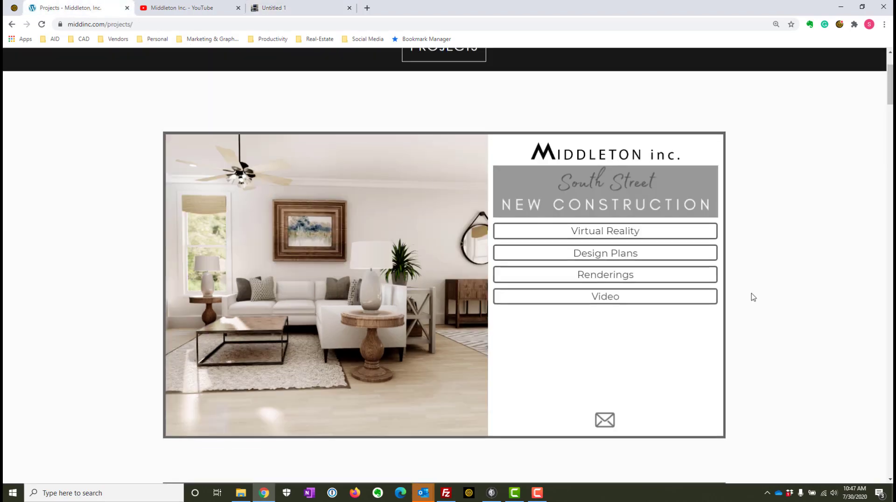
scroll(753, 297, down, 9)
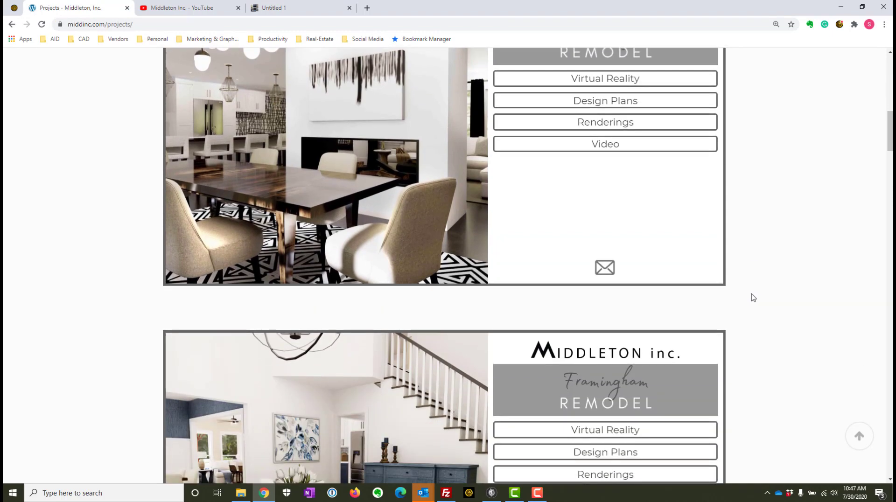
scroll(753, 297, up, 5)
scroll(753, 297, up, 10)
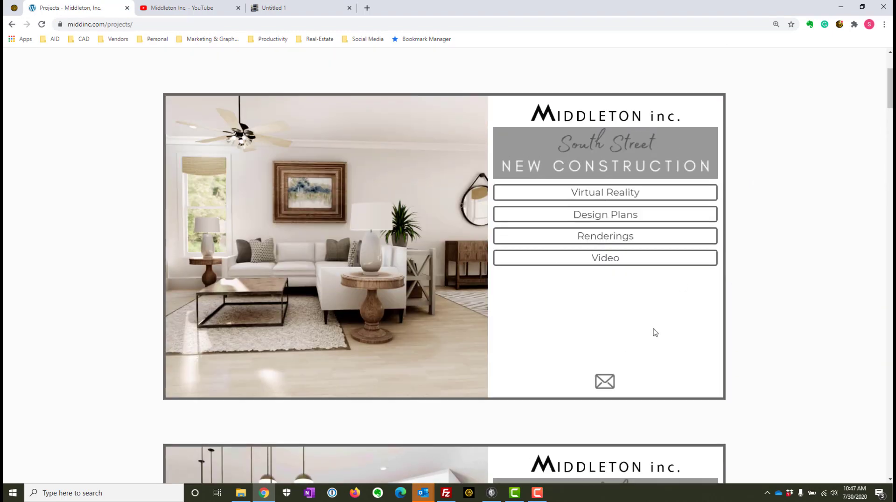
scroll(816, 254, down, 6)
scroll(797, 270, down, 11)
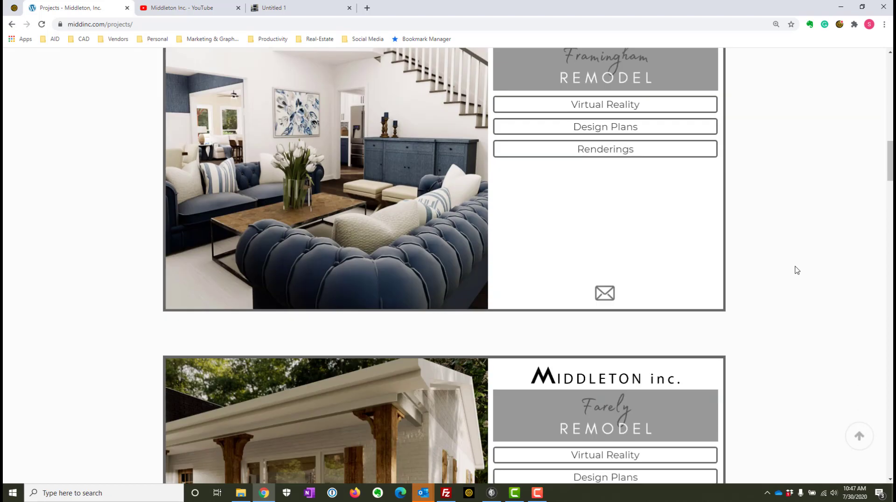
scroll(796, 270, down, 6)
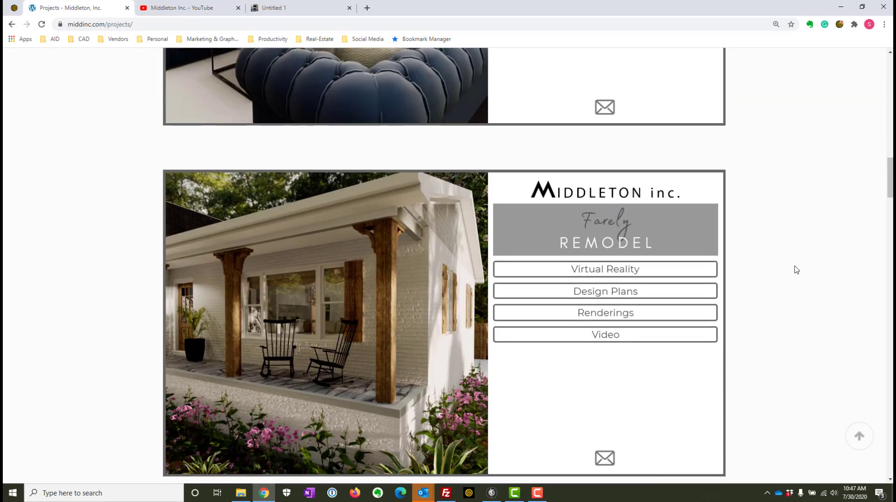
scroll(797, 270, down, 1)
scroll(786, 257, up, 5)
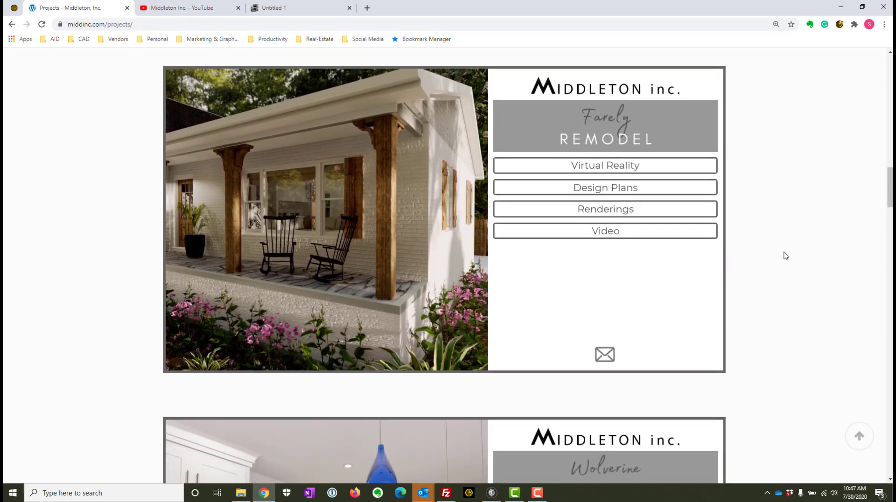
scroll(786, 256, up, 4)
scroll(784, 254, down, 1)
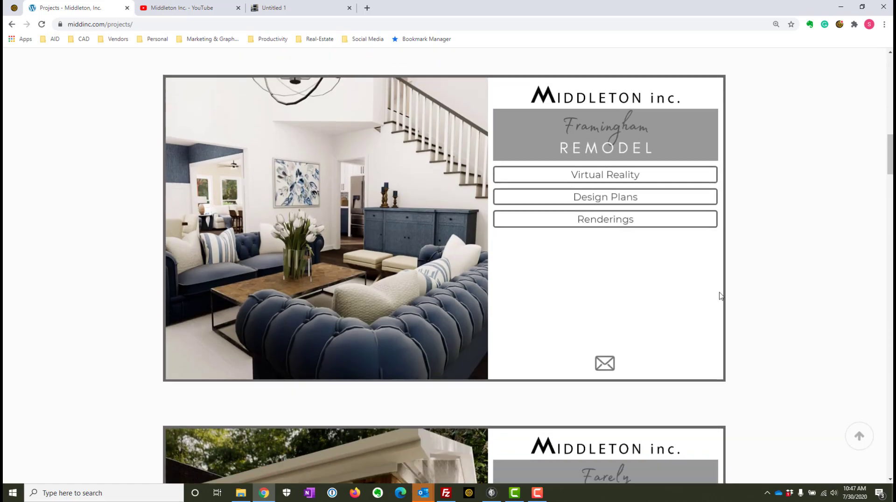
scroll(737, 282, up, 1)
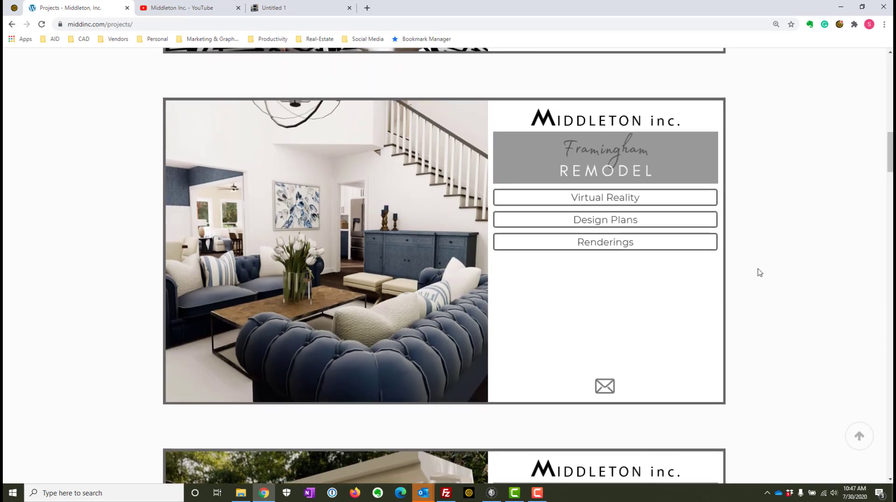
scroll(760, 273, down, 8)
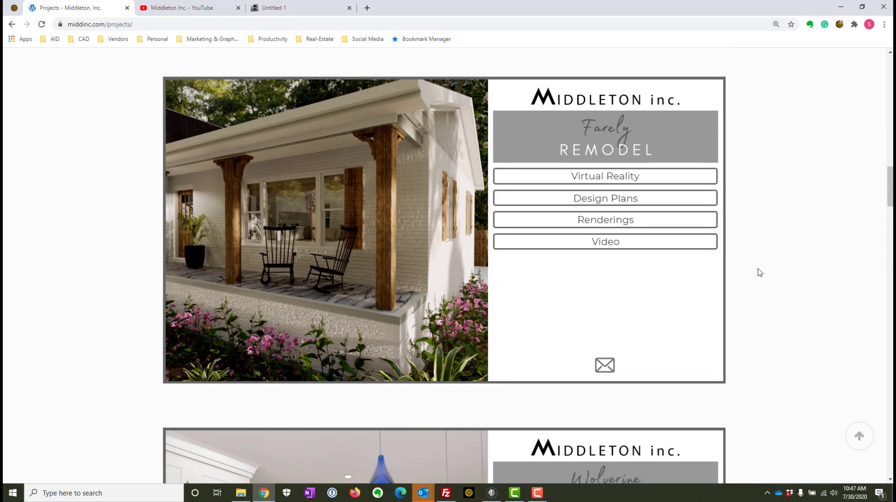
scroll(760, 272, down, 10)
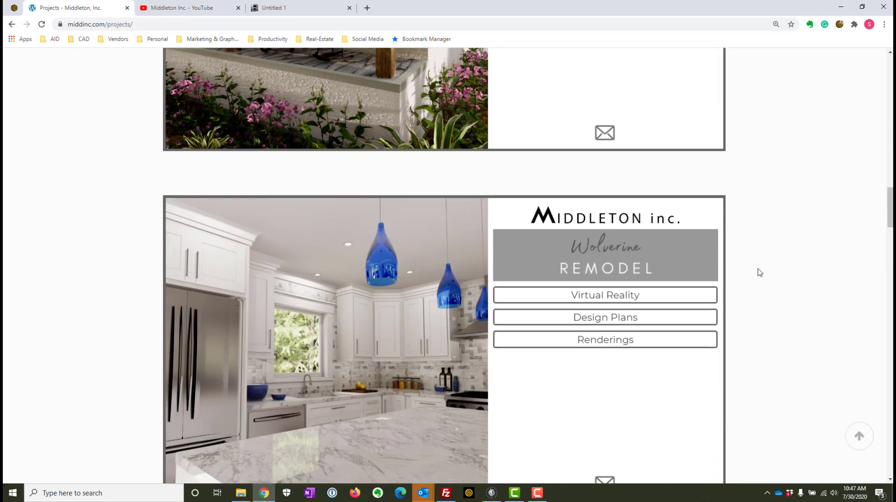
scroll(760, 273, down, 10)
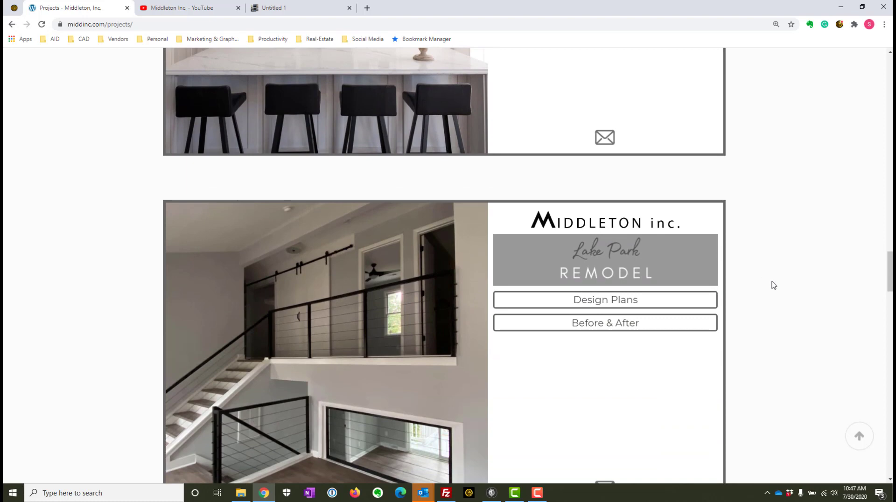
scroll(772, 284, down, 10)
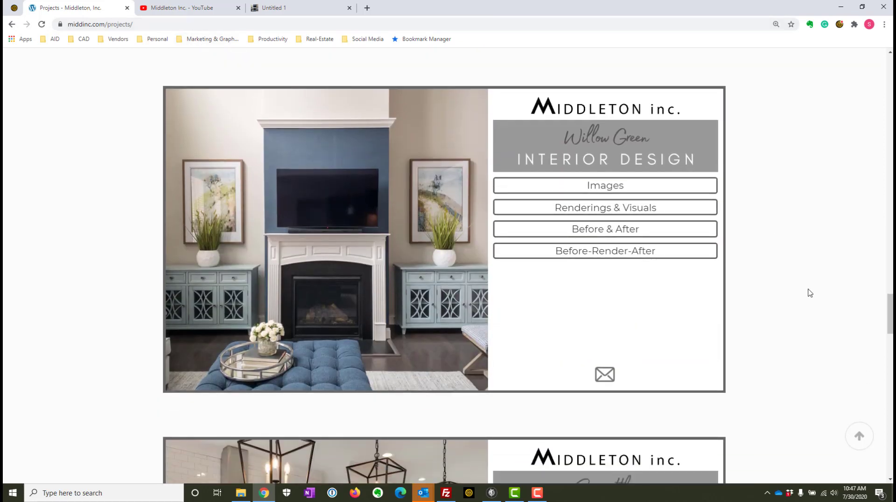
click(219, 8)
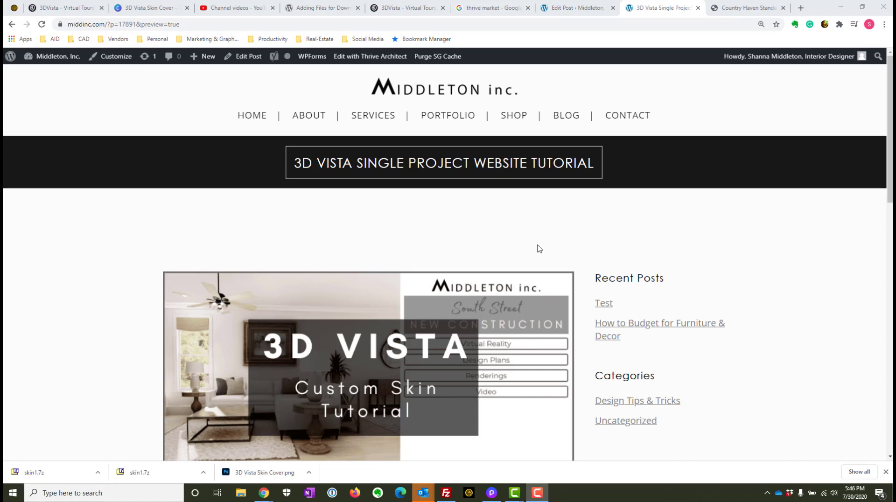
Review the 3D Vista Single Project Website Tutorial post, including its description and the custom skin download link
scroll(539, 249, down, 2)
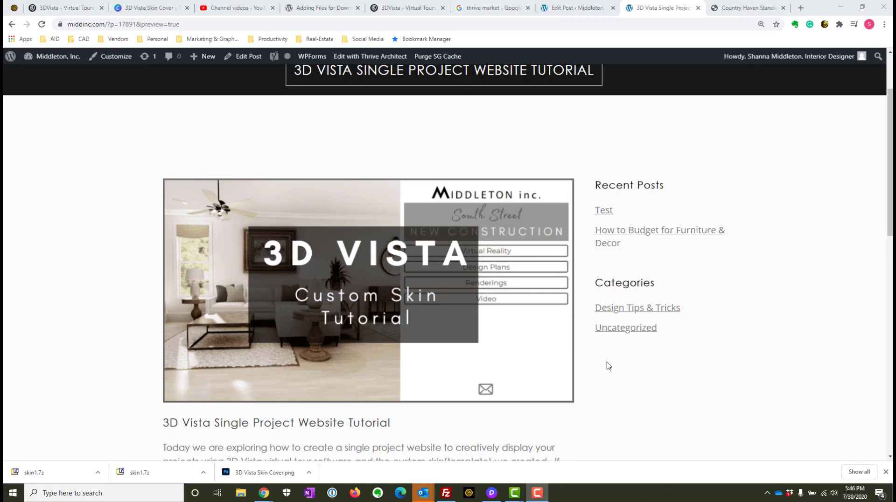
scroll(640, 308, up, 2)
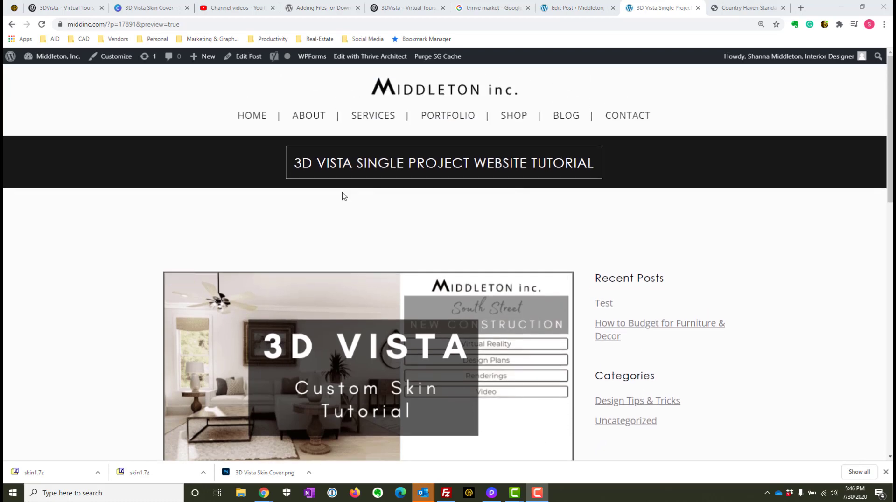
scroll(689, 330, down, 8)
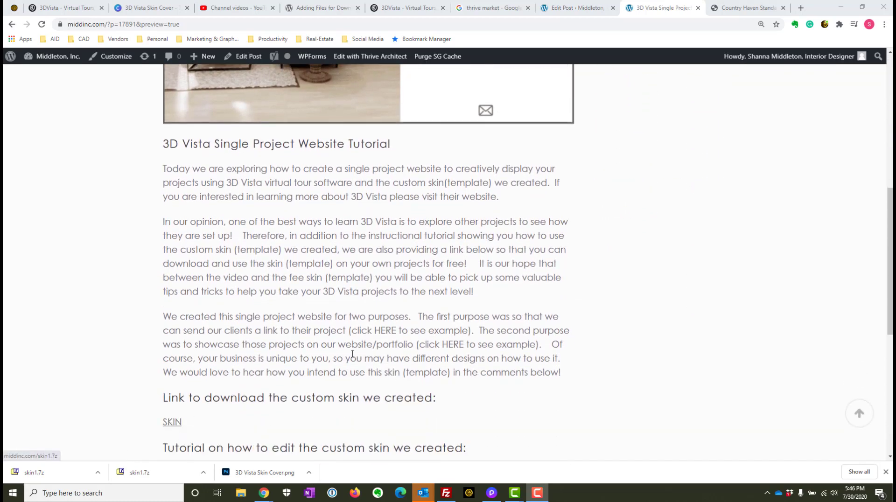
scroll(554, 328, up, 7)
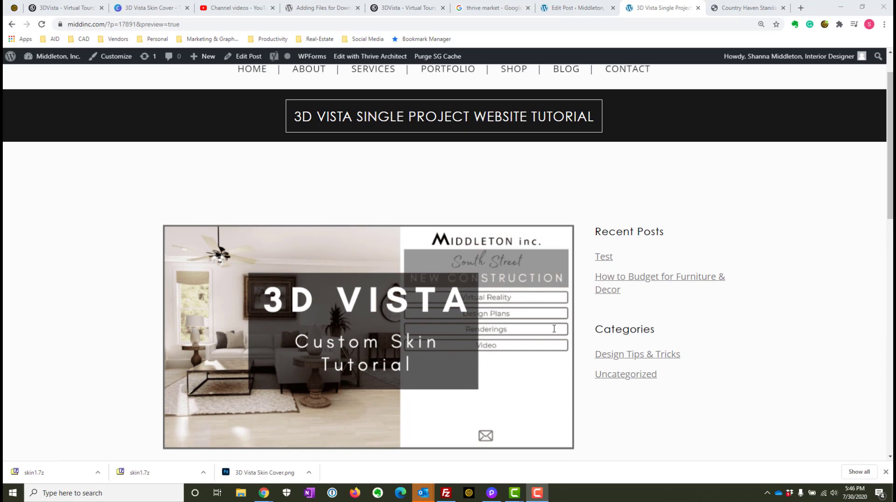